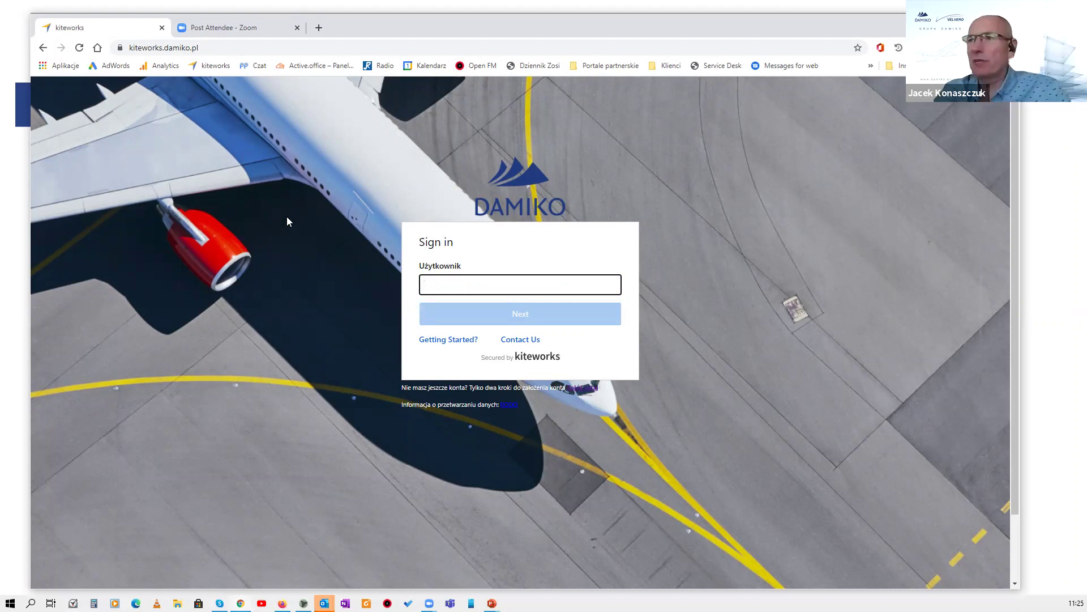
Sign in to kiteworks with the saved username and autofilled password.
click(469, 286)
click(464, 309)
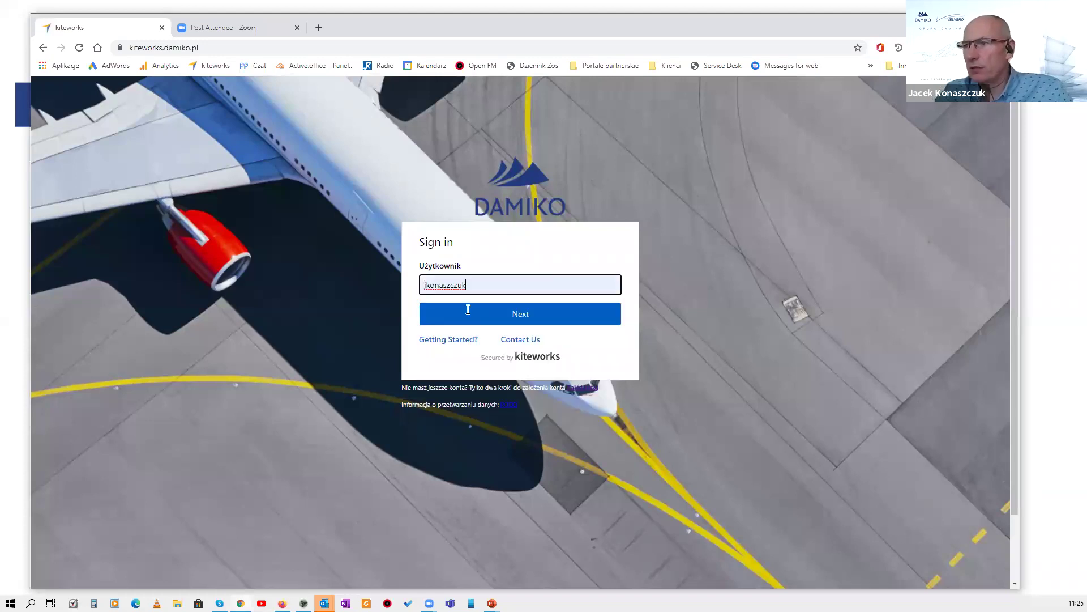
key(Return)
click(479, 364)
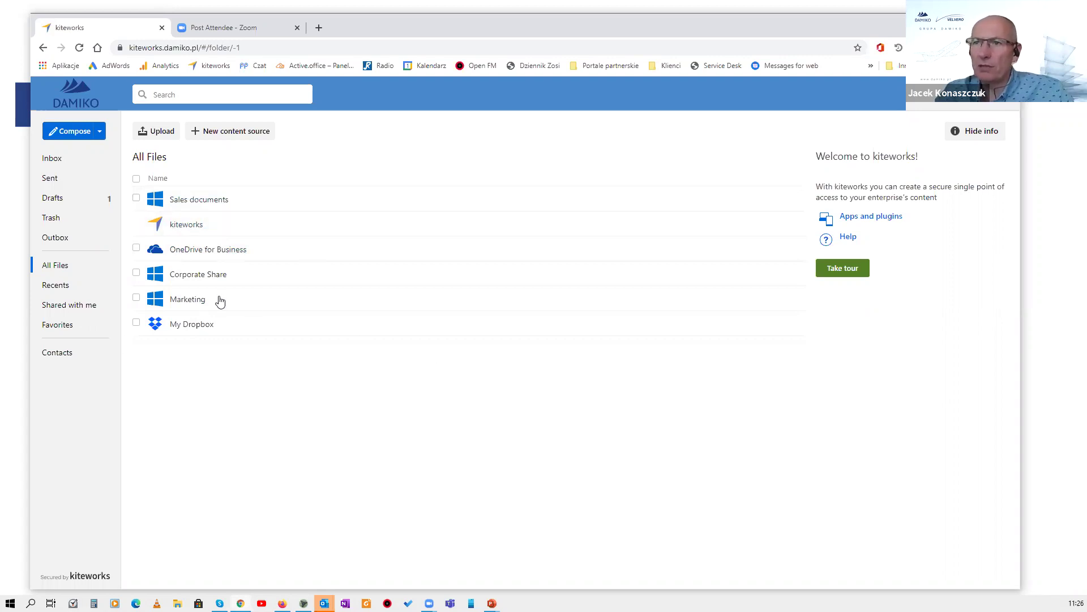
Browse to OneDrive for Business > Dokumenty > Accellion > Do prezentacji.
click(193, 252)
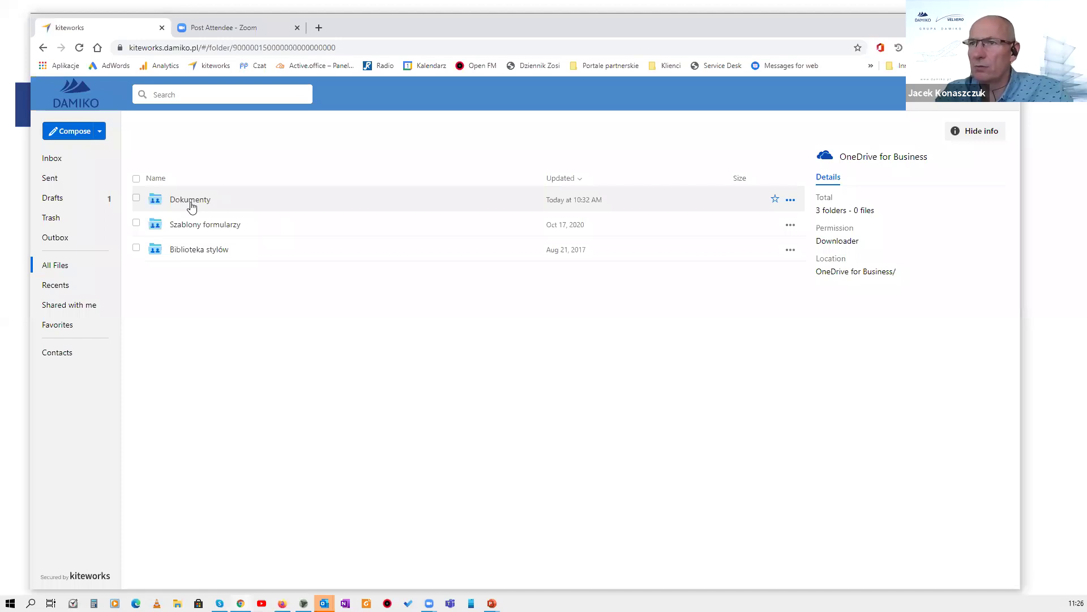
click(190, 203)
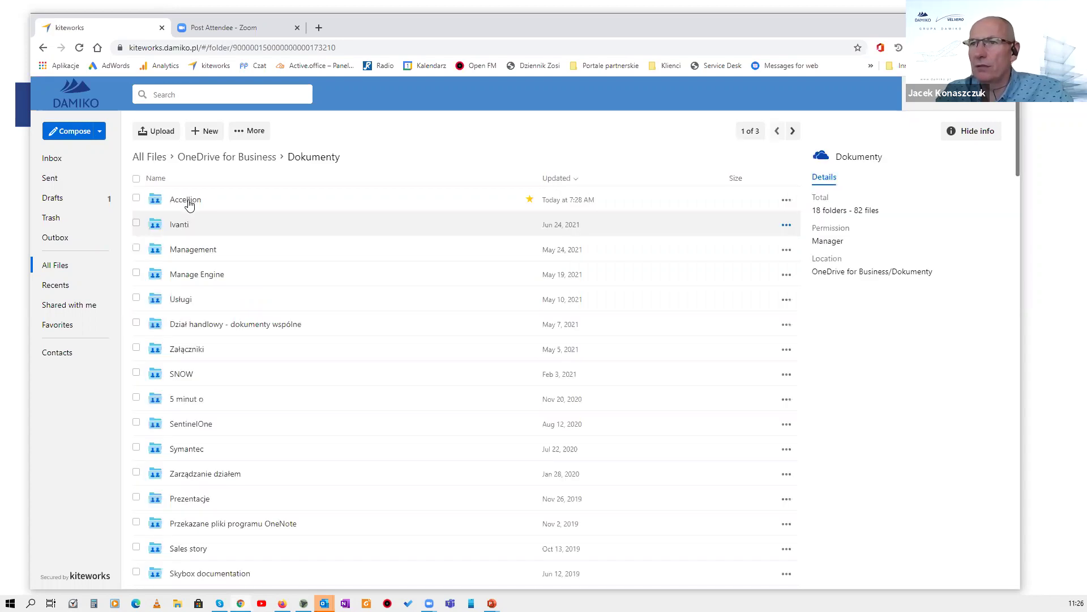
click(187, 201)
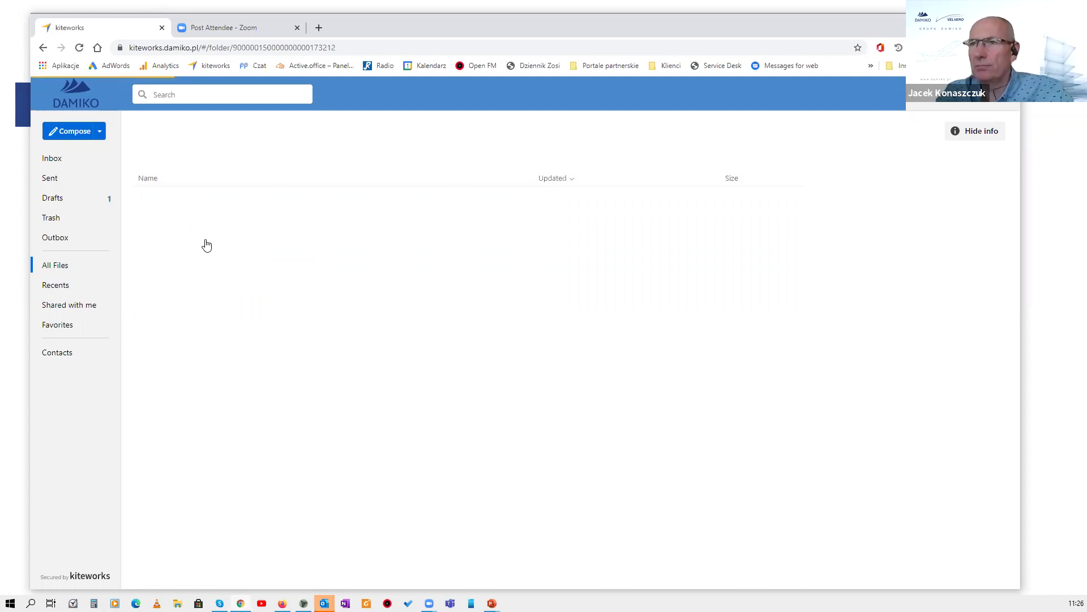
click(210, 205)
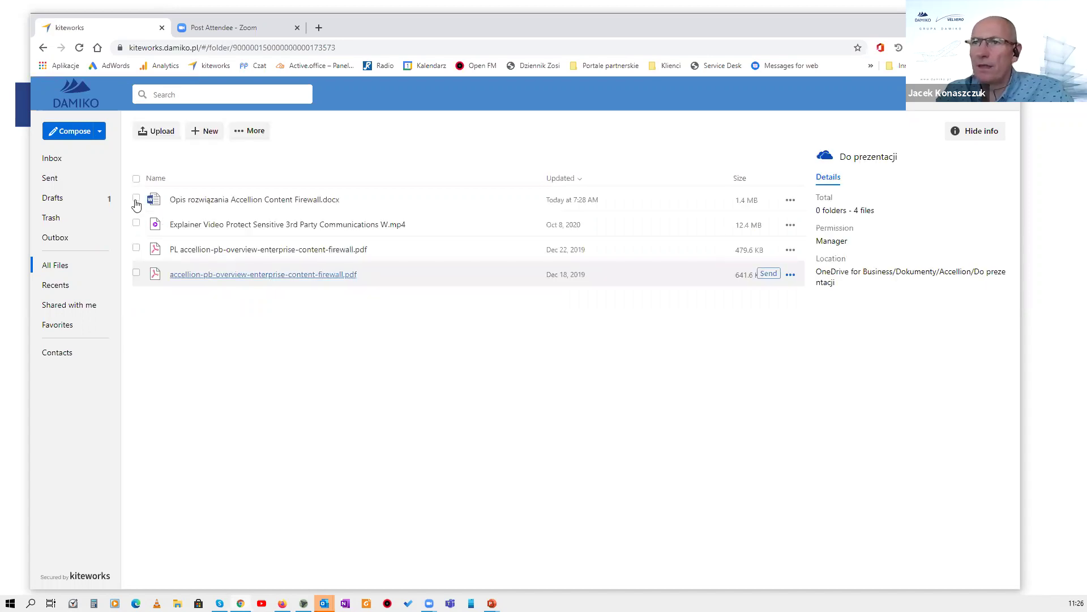
Select the Word description file and both overview PDFs and start a message with them.
click(136, 247)
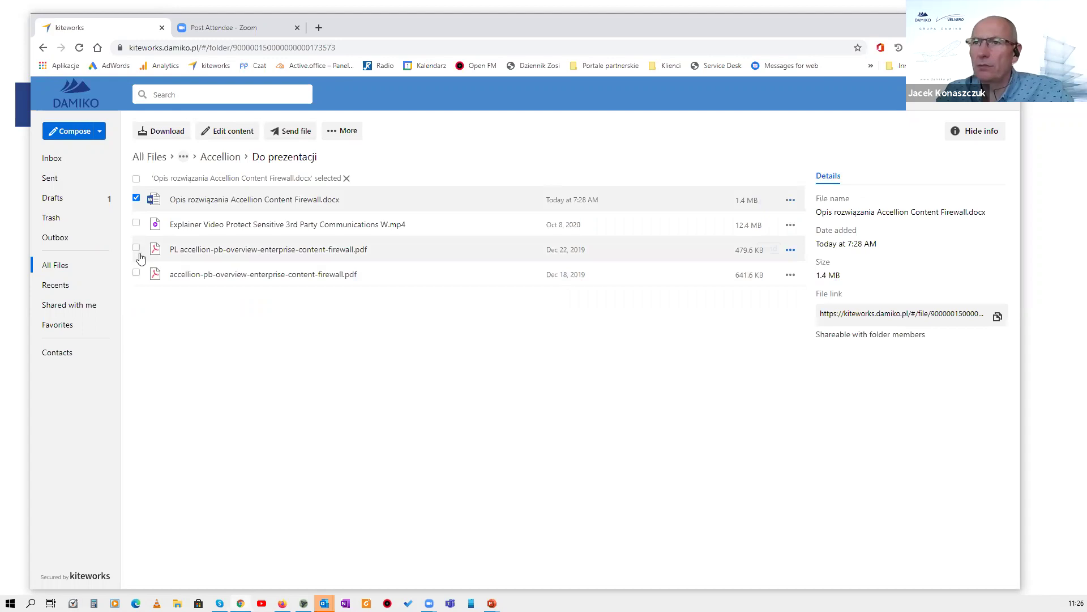
click(138, 274)
click(136, 197)
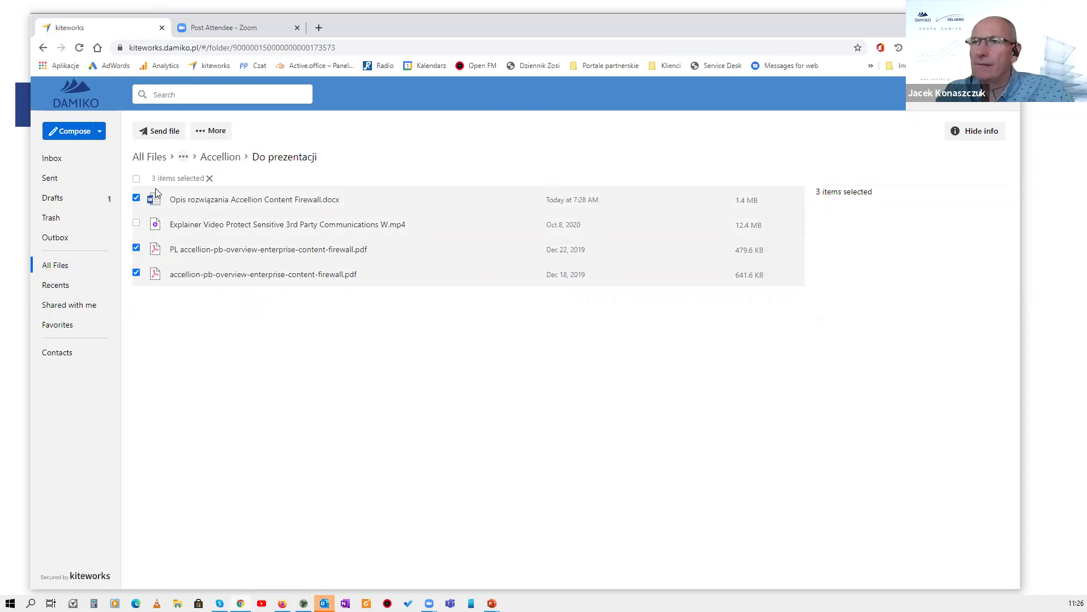
click(164, 133)
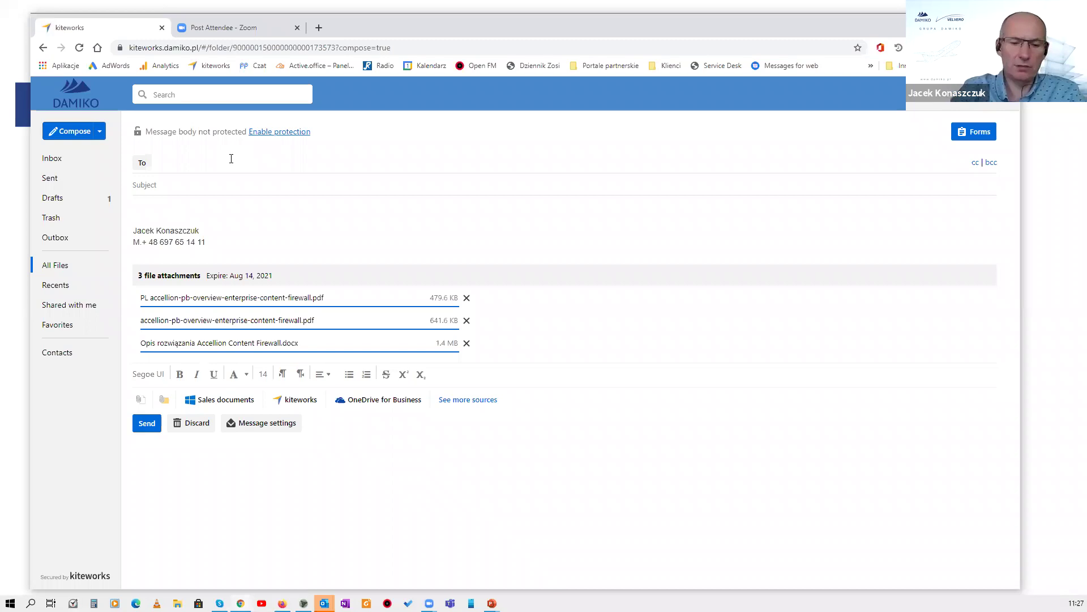
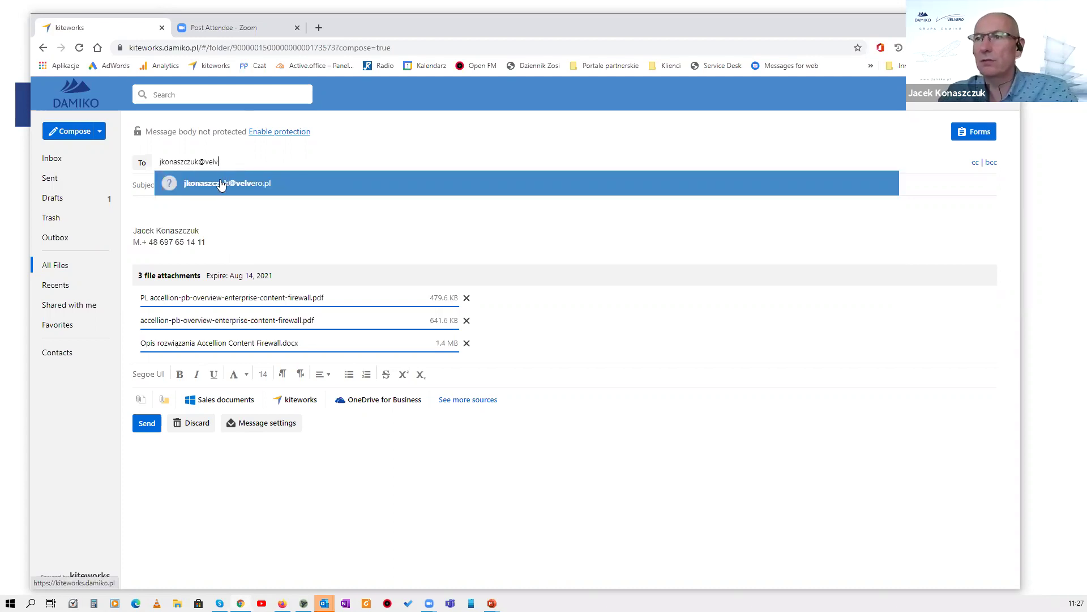
Address the message to the recipient and give it the subject 'udostepniam ci pliki'.
click(221, 183)
click(212, 186)
text(u)
text(doste)
text(pniam )
text(ci)
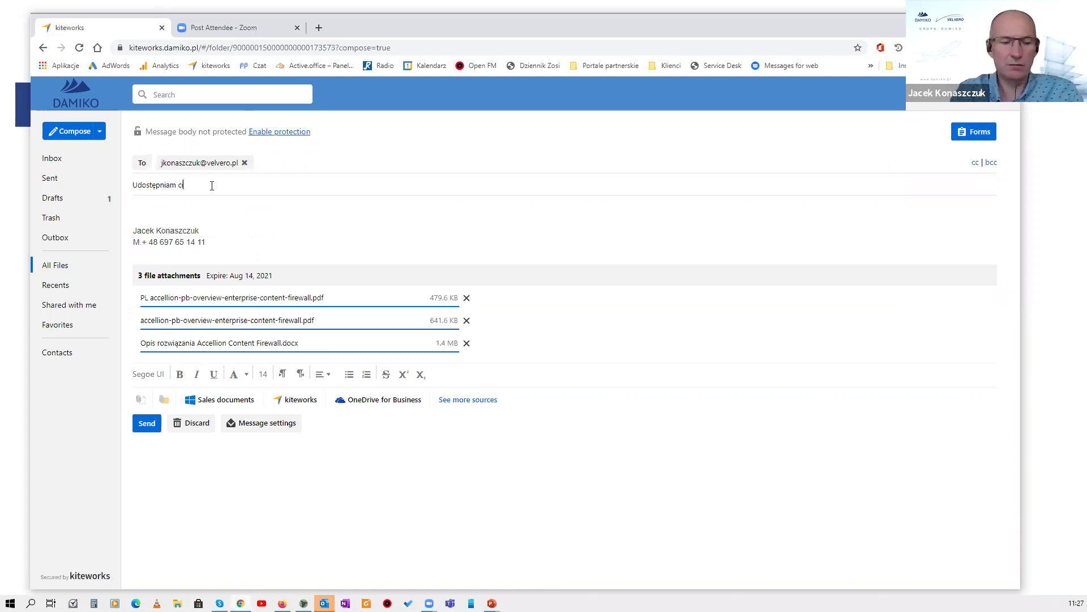
text( pliki)
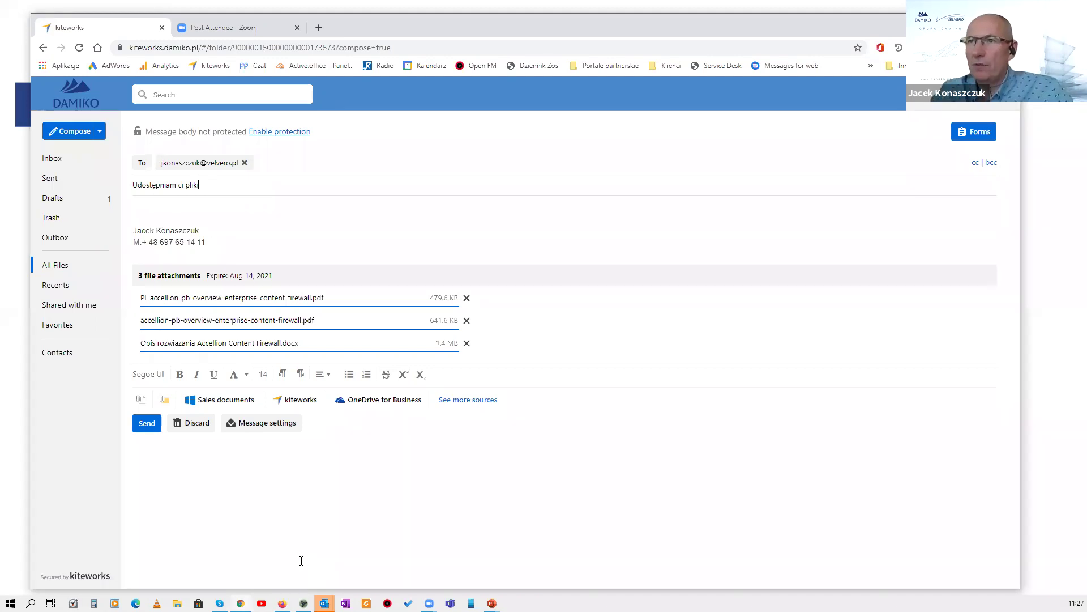
Enable protection and write 'Treść maila' as the message body.
click(290, 133)
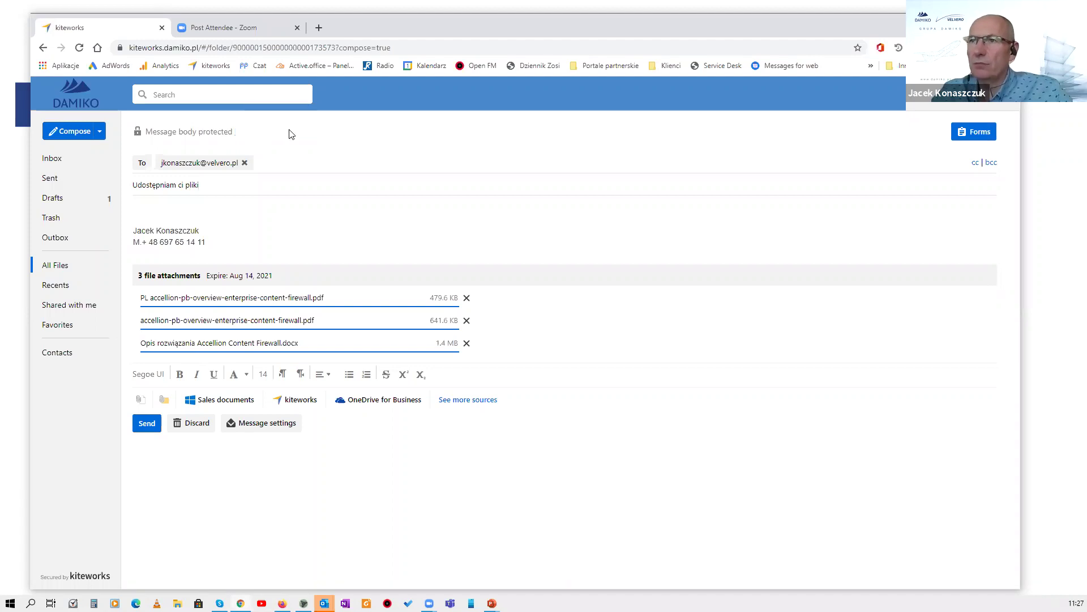
click(151, 206)
text(Treść)
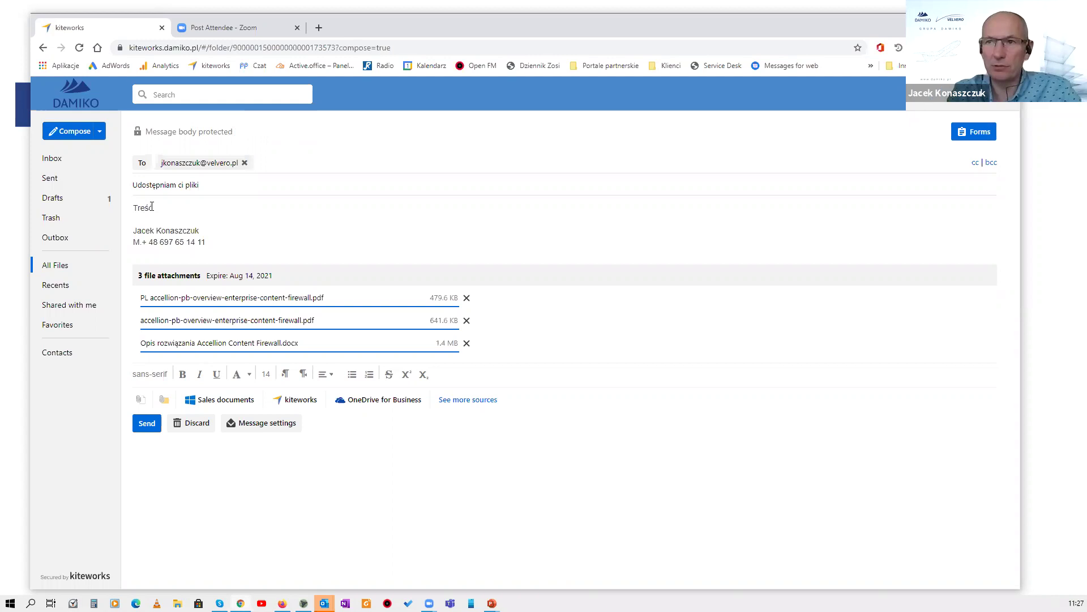
text(maila)
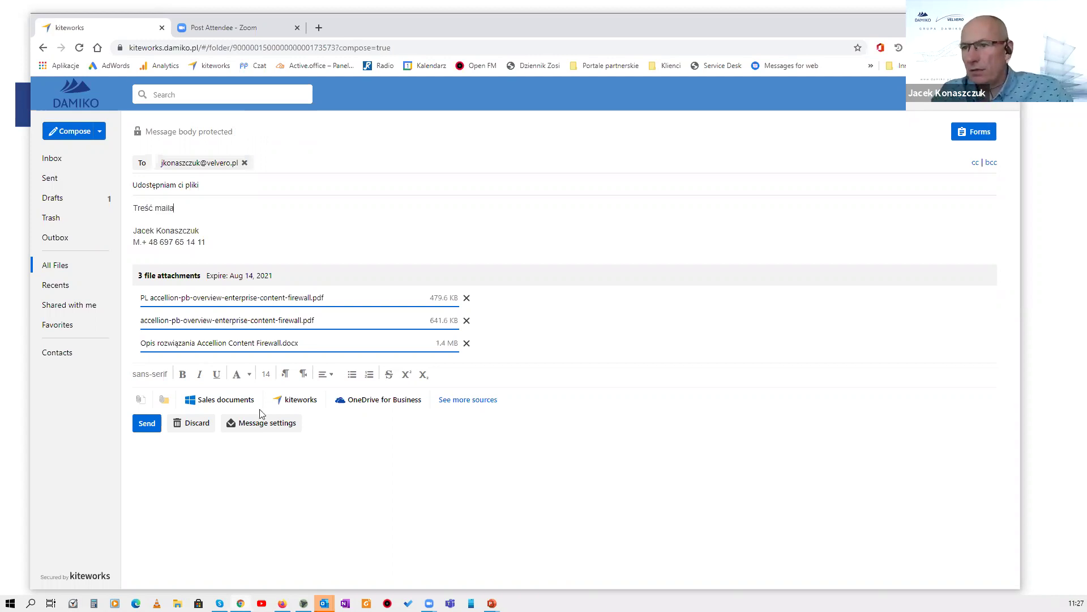
click(255, 426)
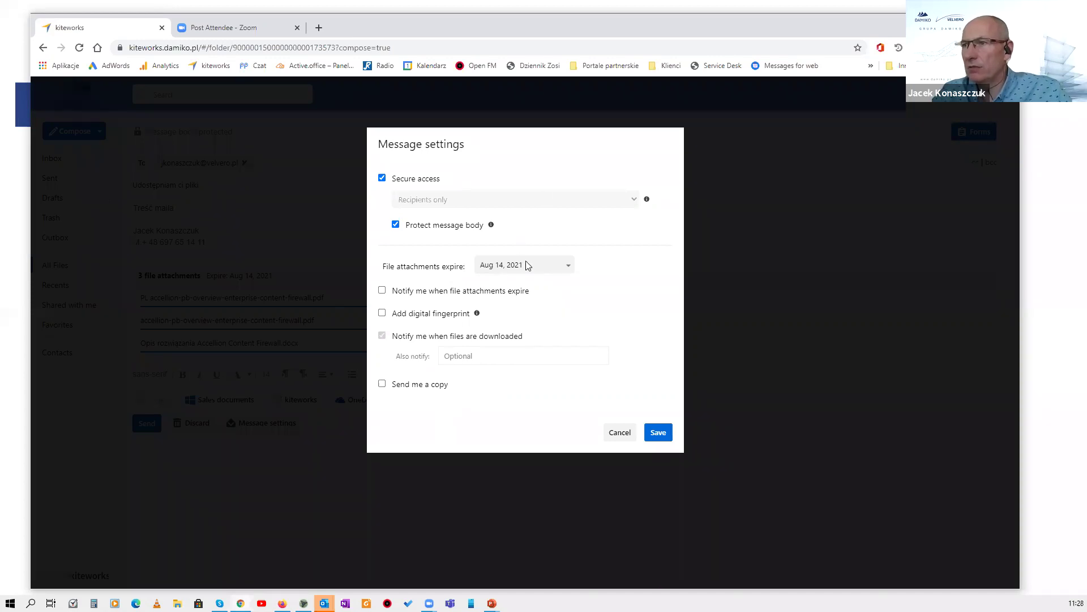
Set the file attachment expiry date to 16 July 2021 and save the message settings.
click(568, 270)
click(569, 269)
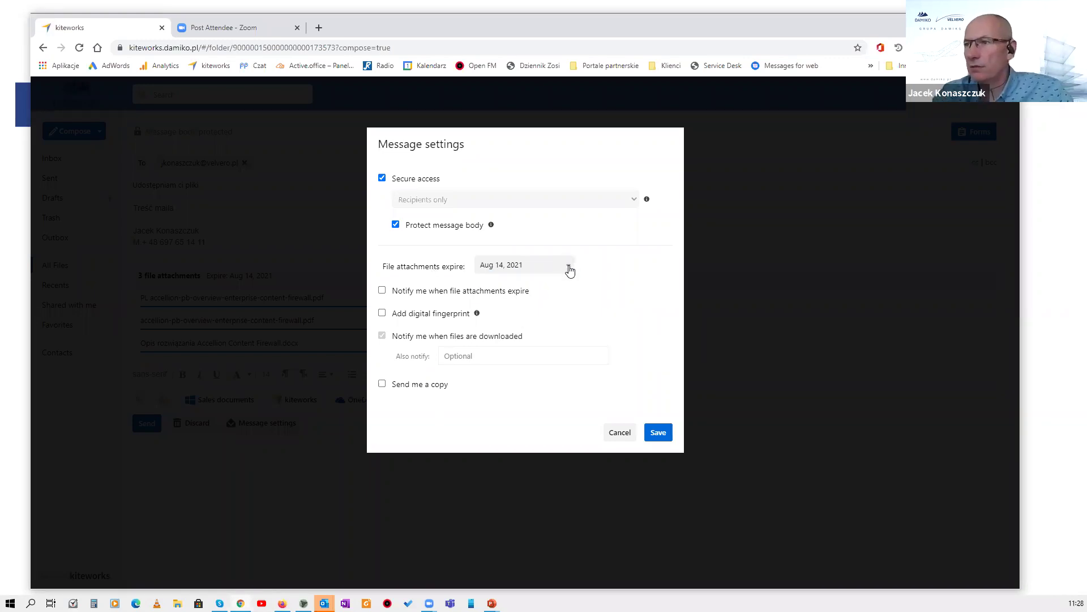
click(482, 271)
scroll(589, 340, up, 1)
click(583, 340)
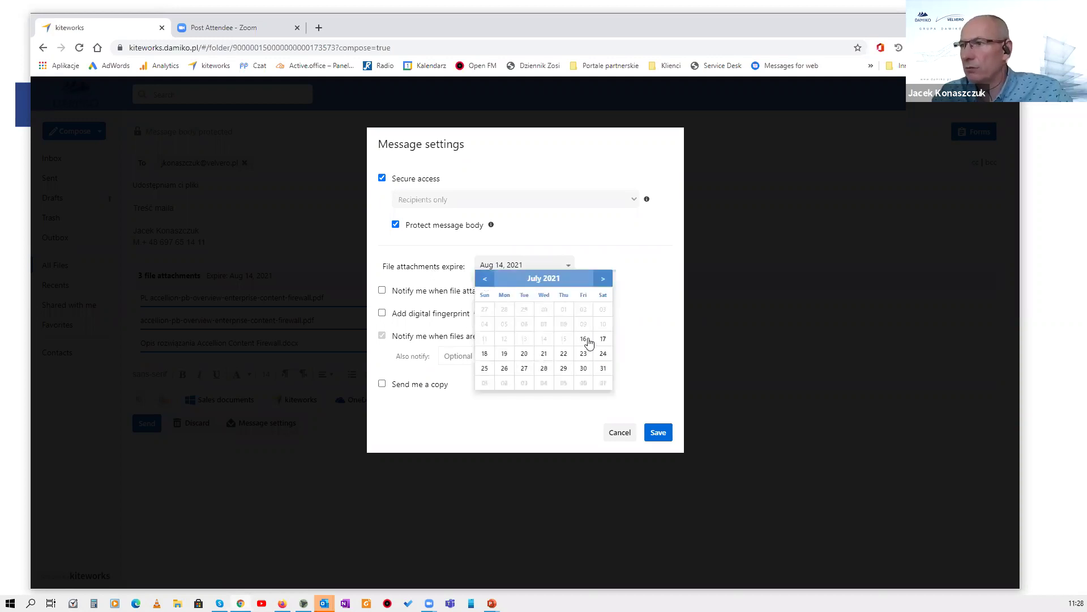
click(628, 339)
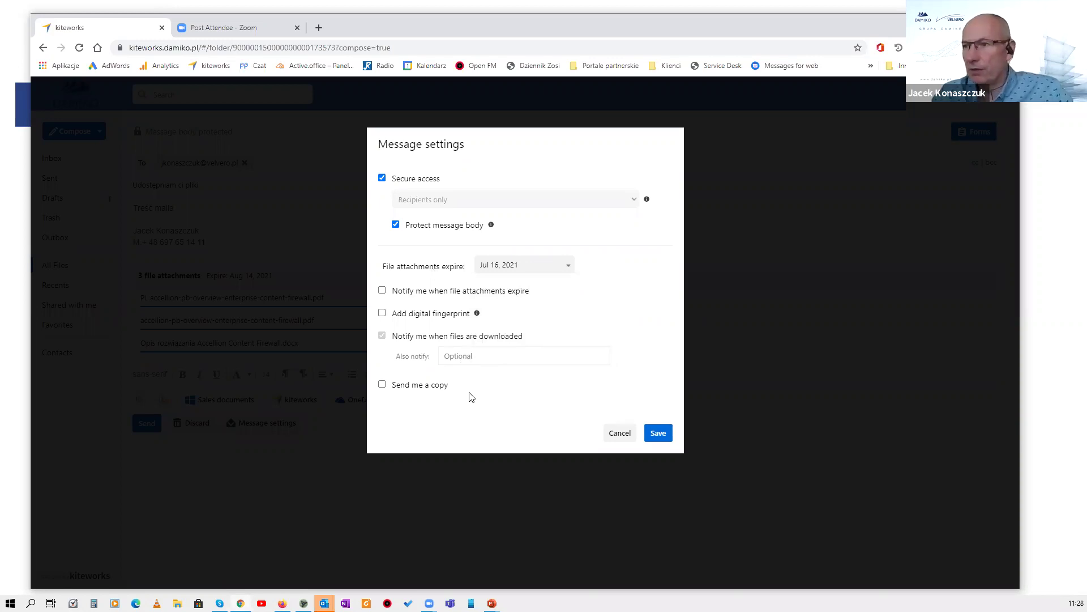
click(659, 434)
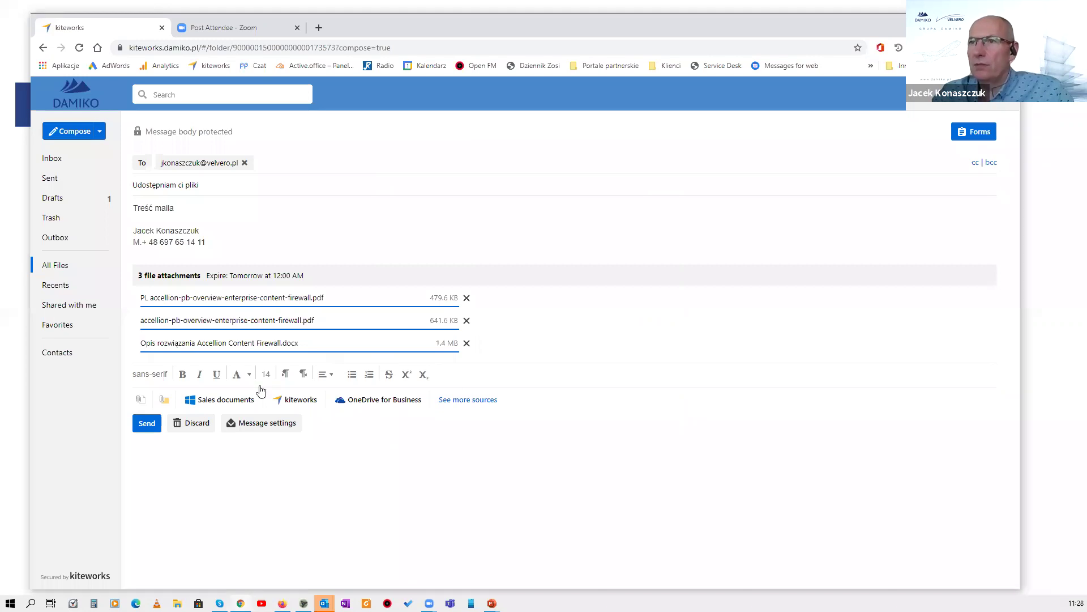
Send the secure message, then switch to the Cloud Mail window.
click(142, 427)
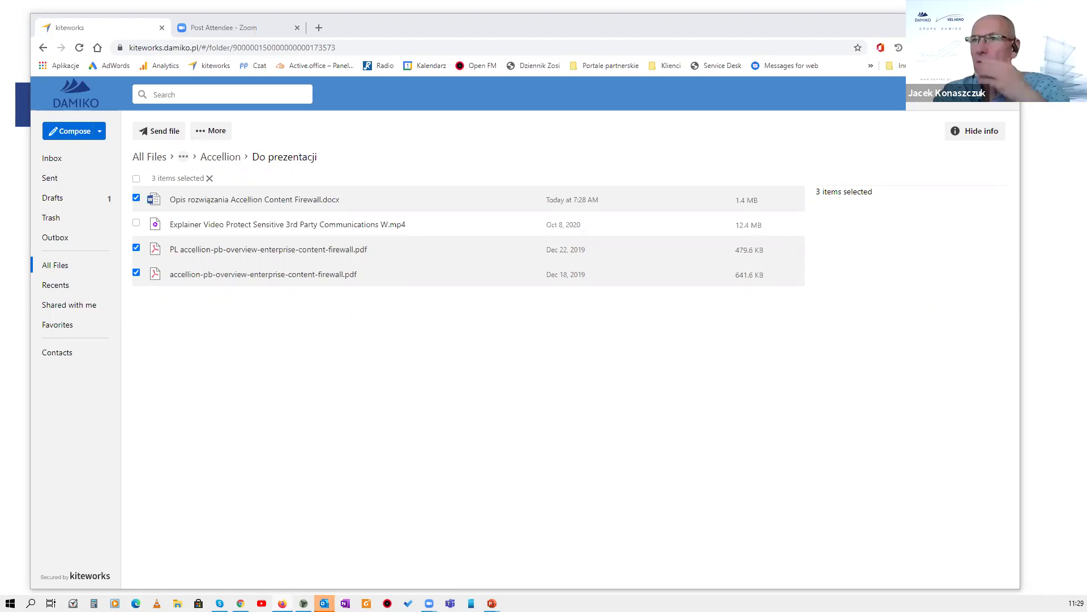
key(alt+Tab)
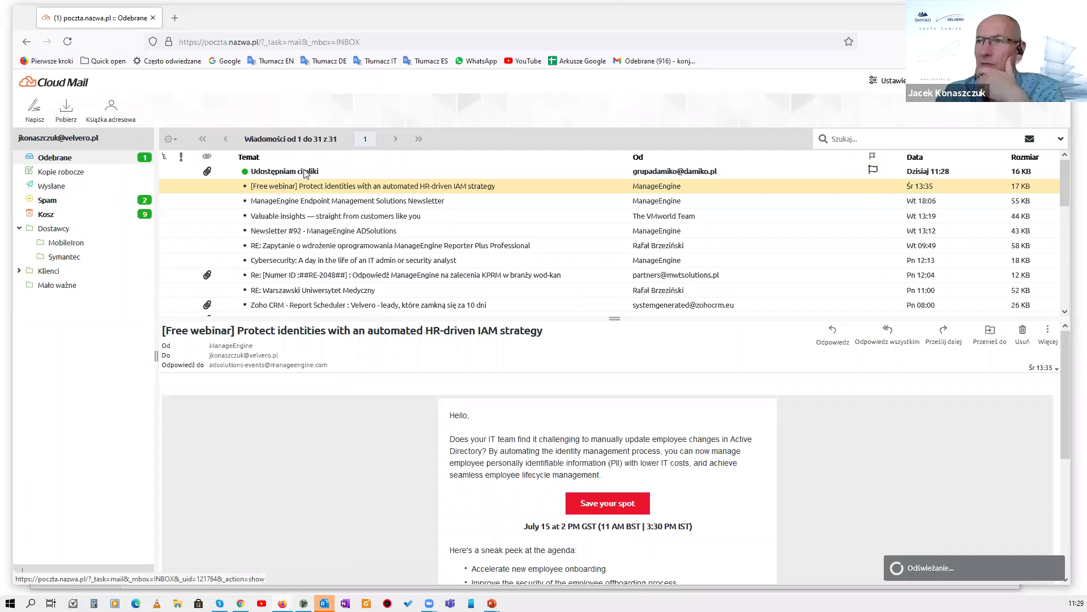
Open 'Udostępniam ci pliki', allow its remote images, and follow the Access message link.
click(304, 172)
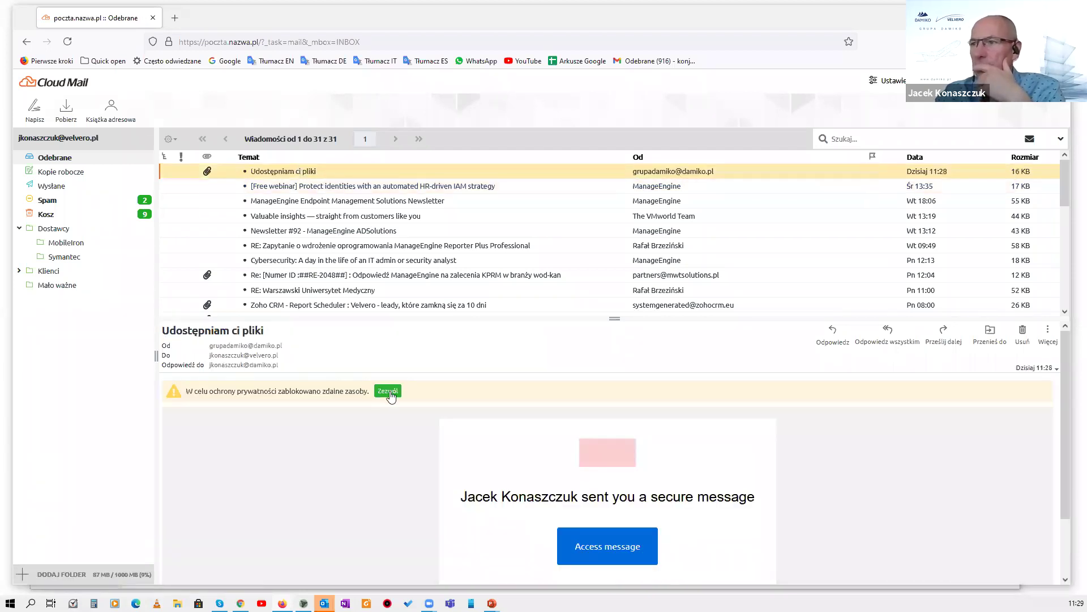
click(388, 392)
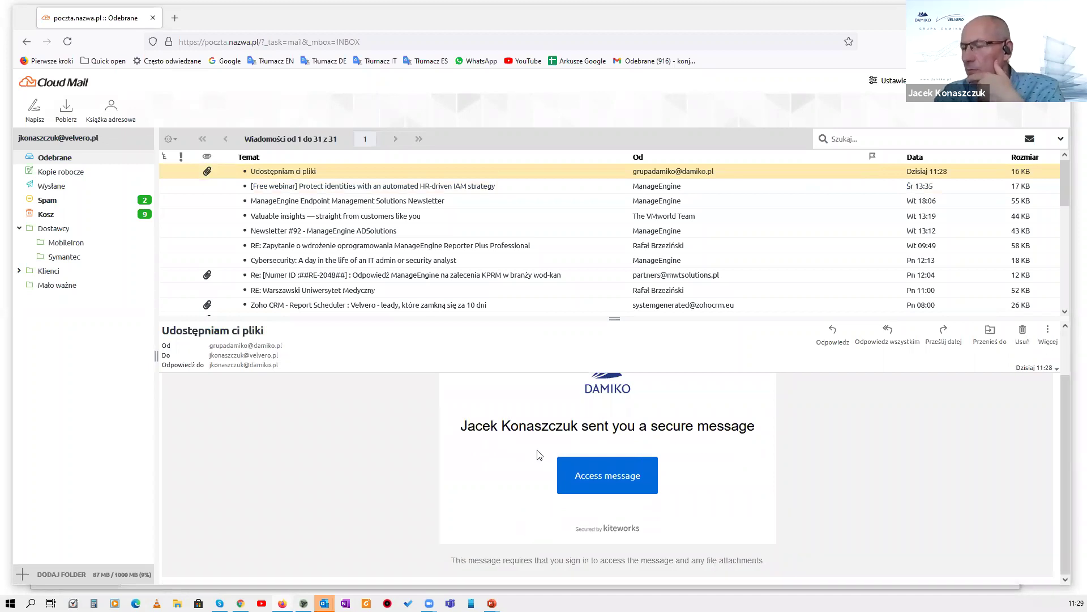
scroll(544, 461, up, 2)
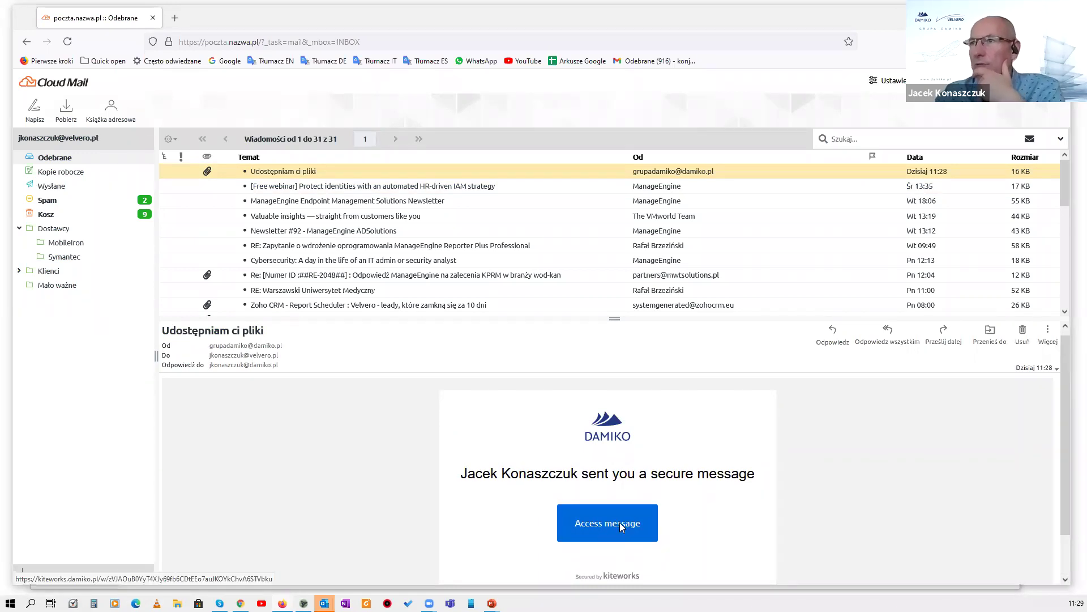
click(621, 526)
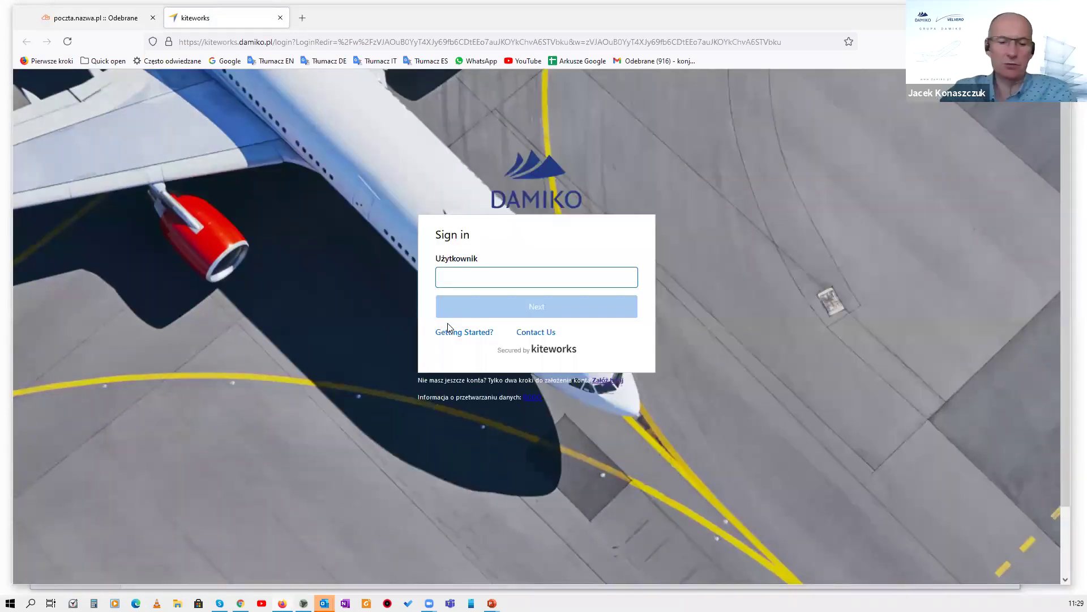
Choose the recipient's saved address and enter a new password and its confirmation.
text(j)
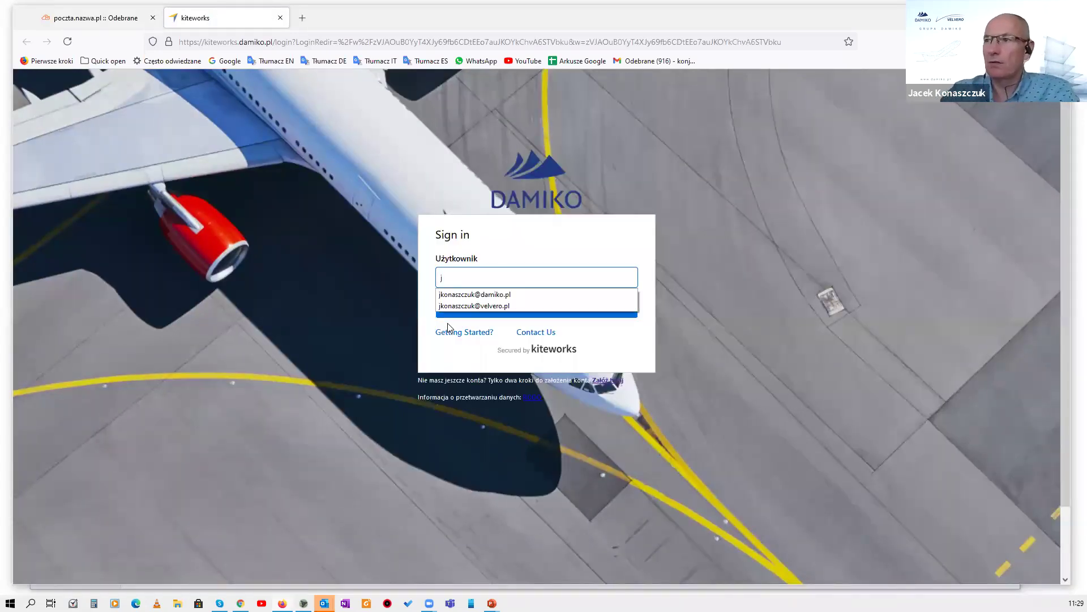
click(537, 306)
click(537, 306)
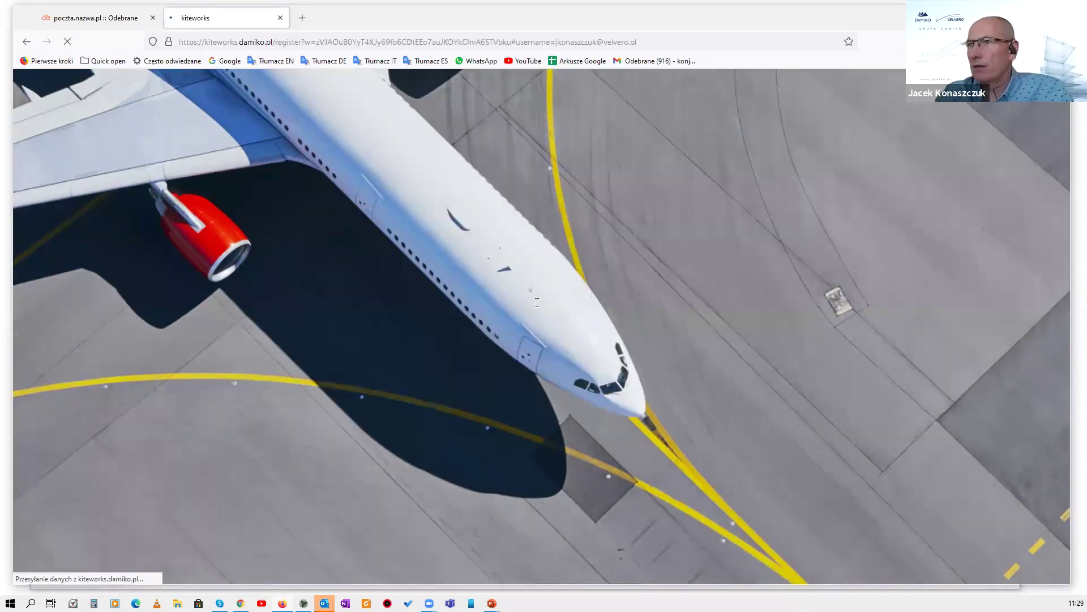
click(617, 349)
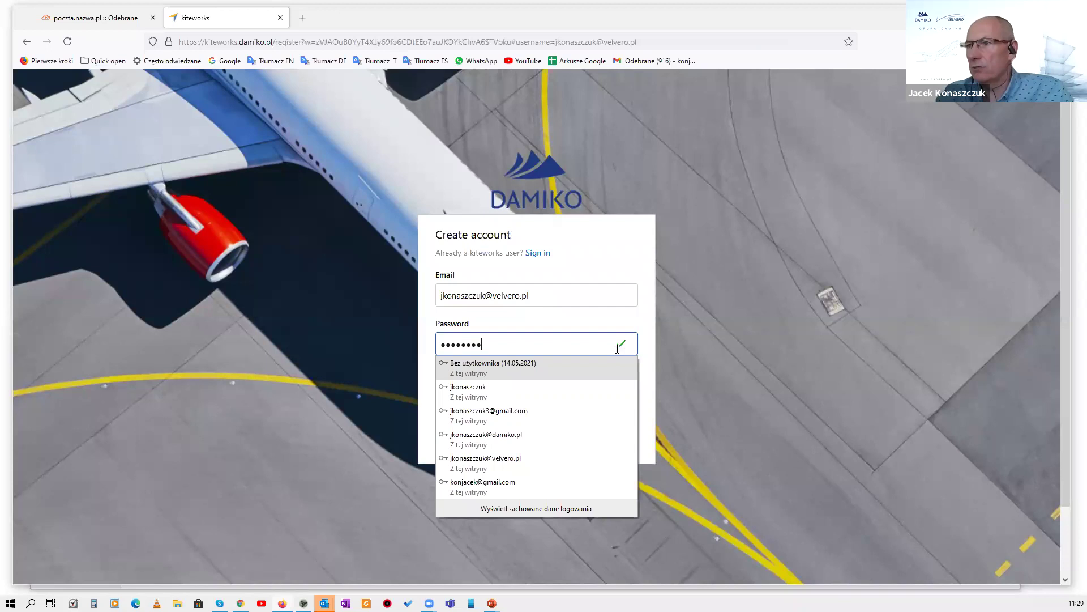
click(464, 327)
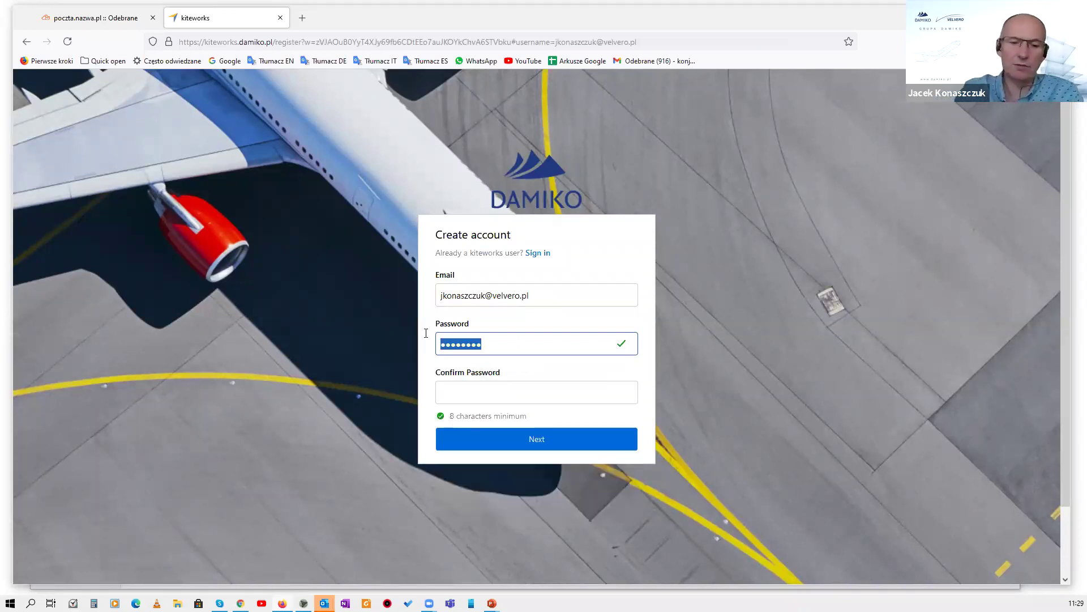
text(•••••••)
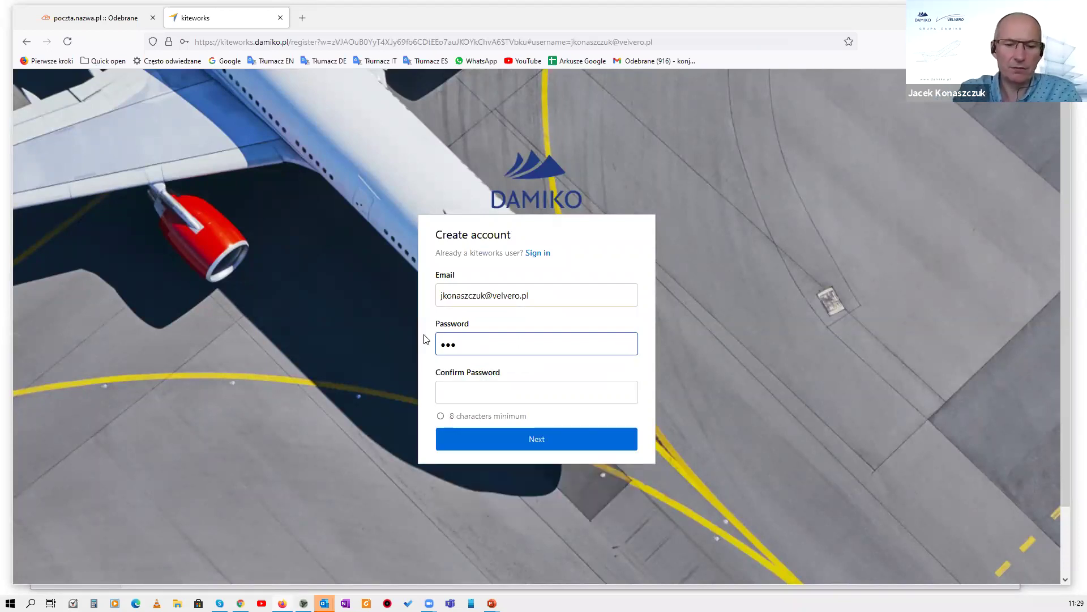
text(•)
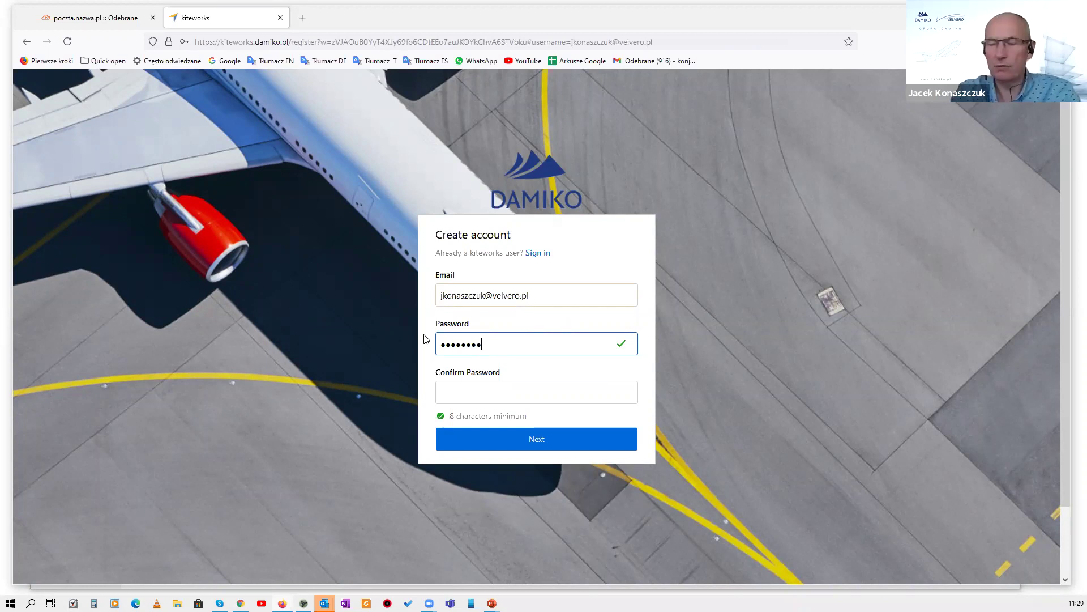
key(Tab)
text(••••••••)
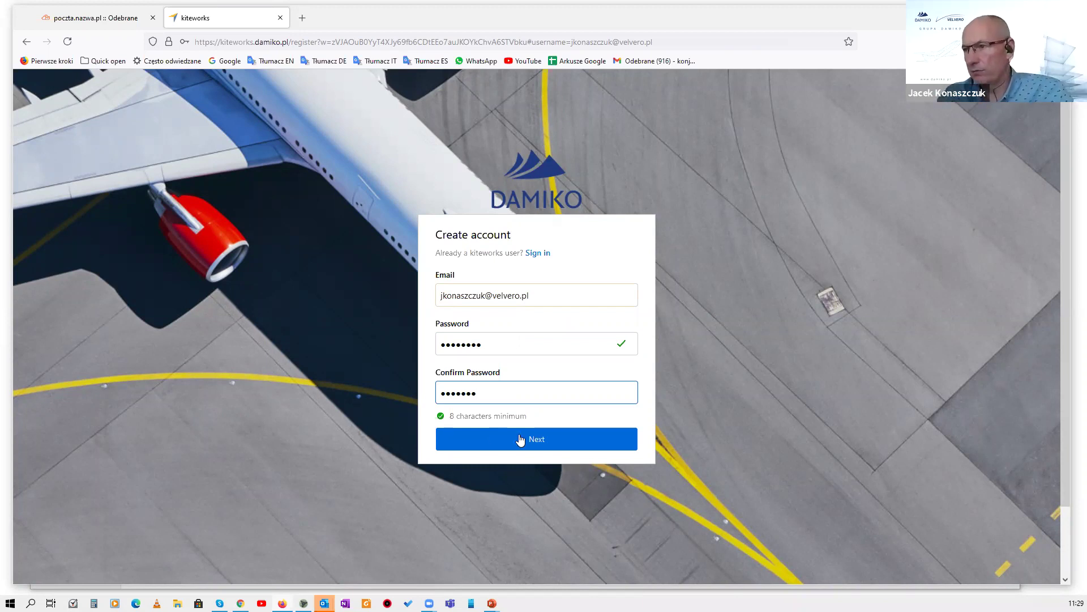
click(519, 446)
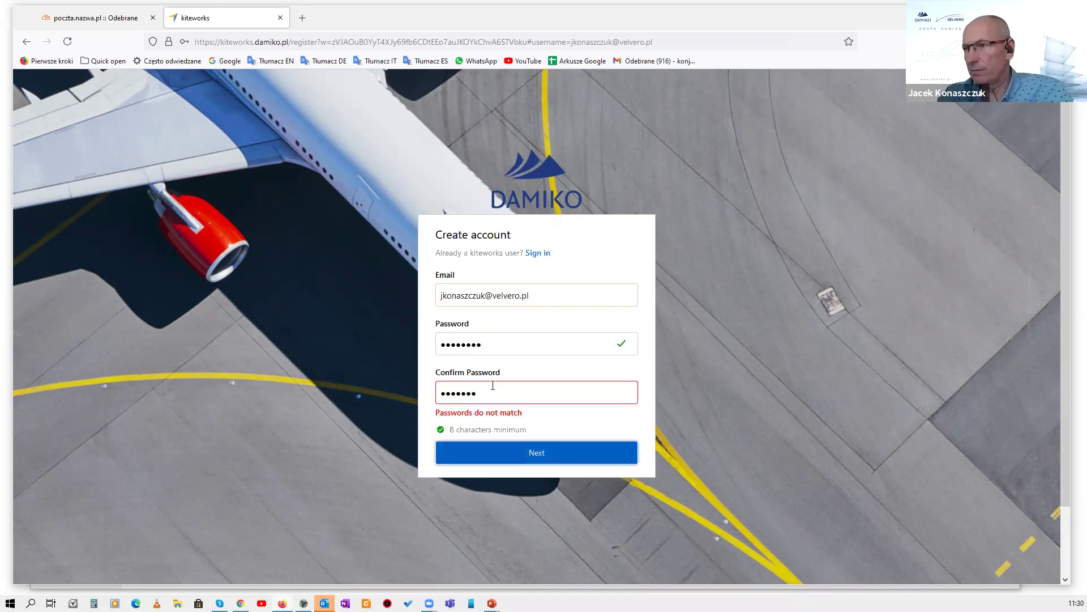
Retype the password and its confirmation so they match, and submit.
key(shift+Tab)
key(shift+Tab)
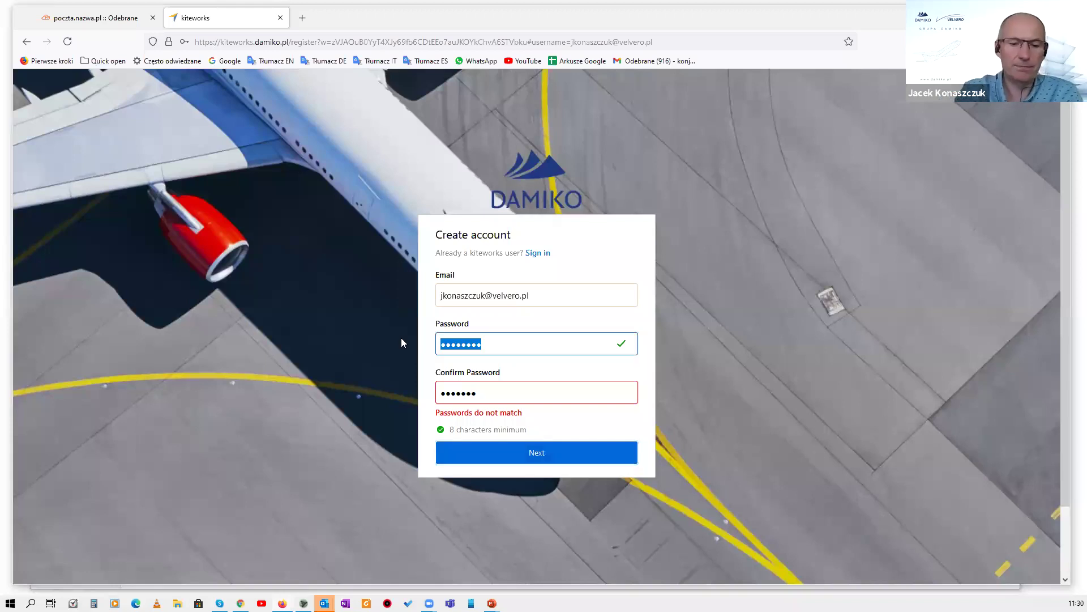
text(••••••)
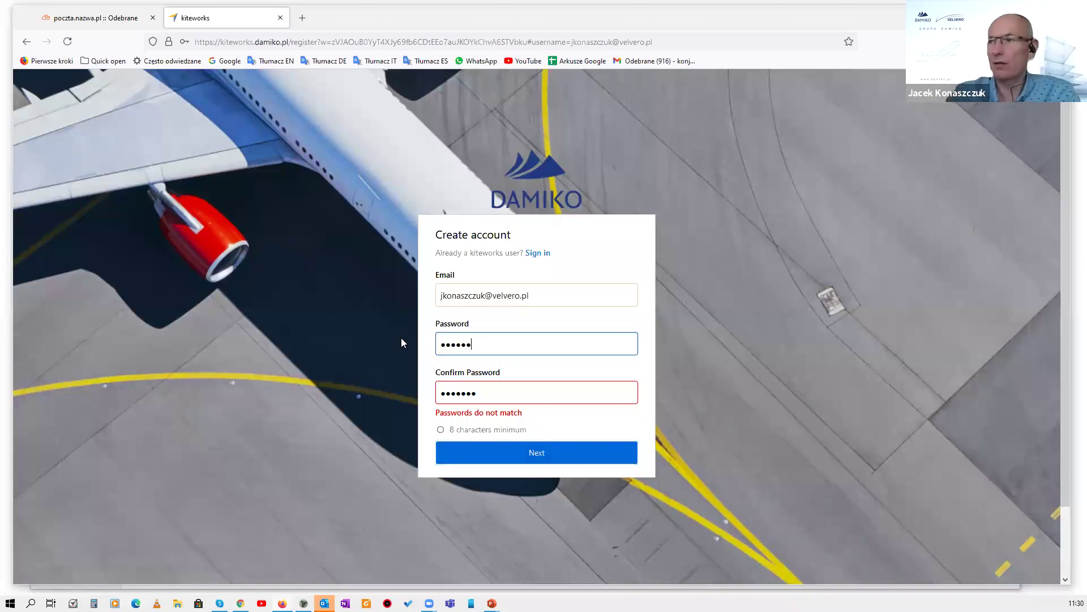
text(••)
key(Tab)
key(ctrl+a)
text(••••)
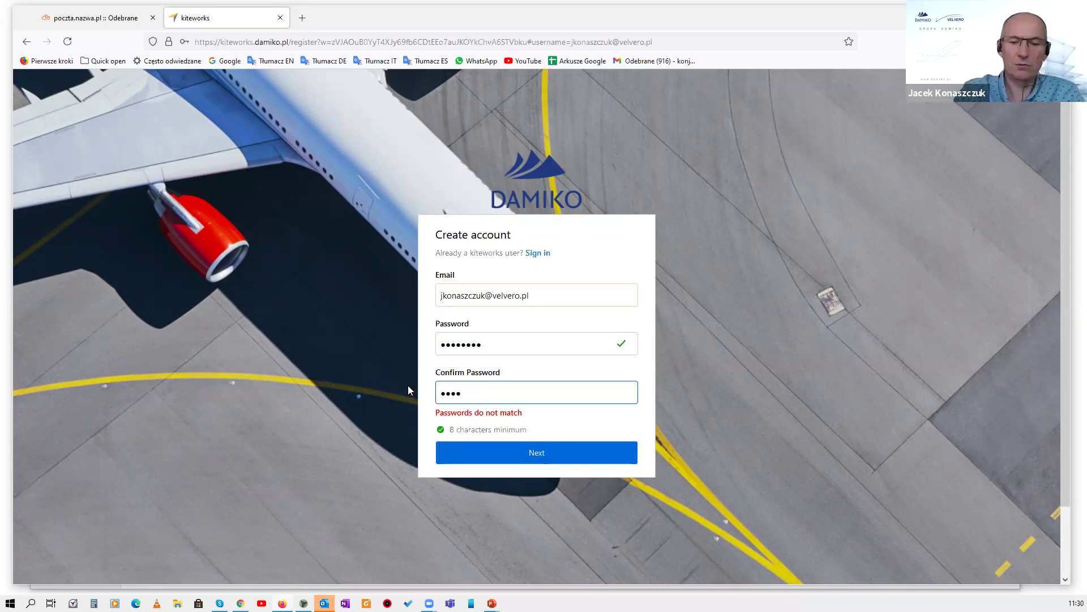
text(••••)
click(529, 441)
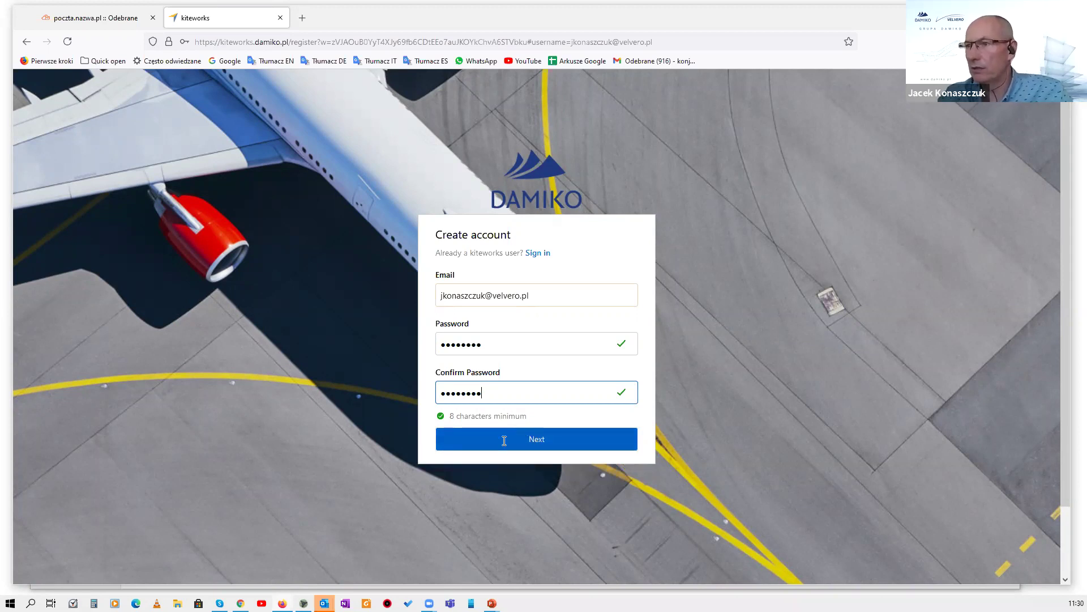
Enter the captcha code, create the account, and return to the webmail tab.
click(524, 438)
click(505, 449)
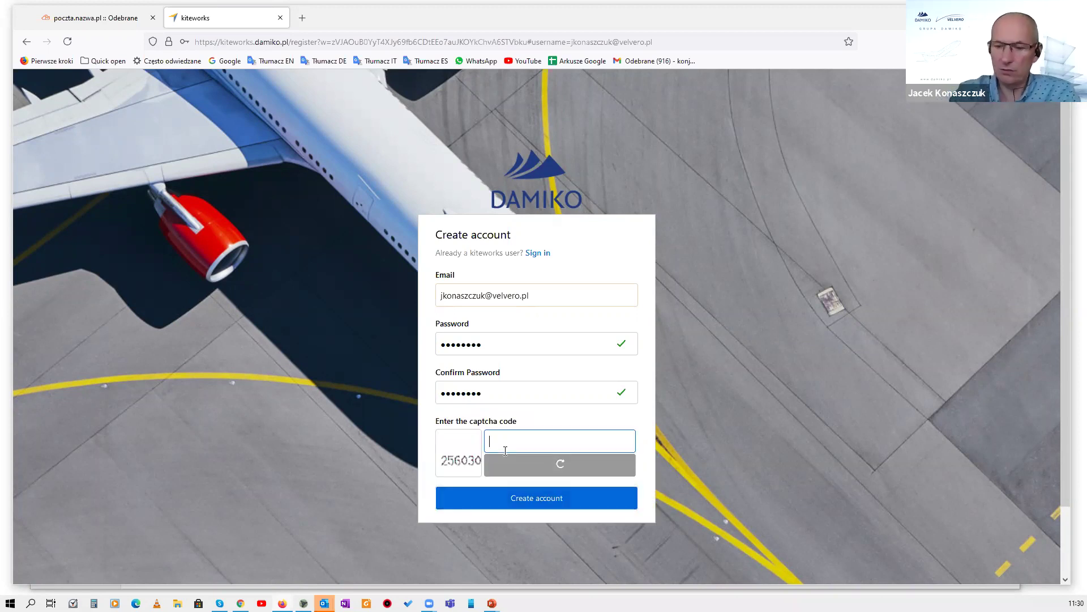
text(256030)
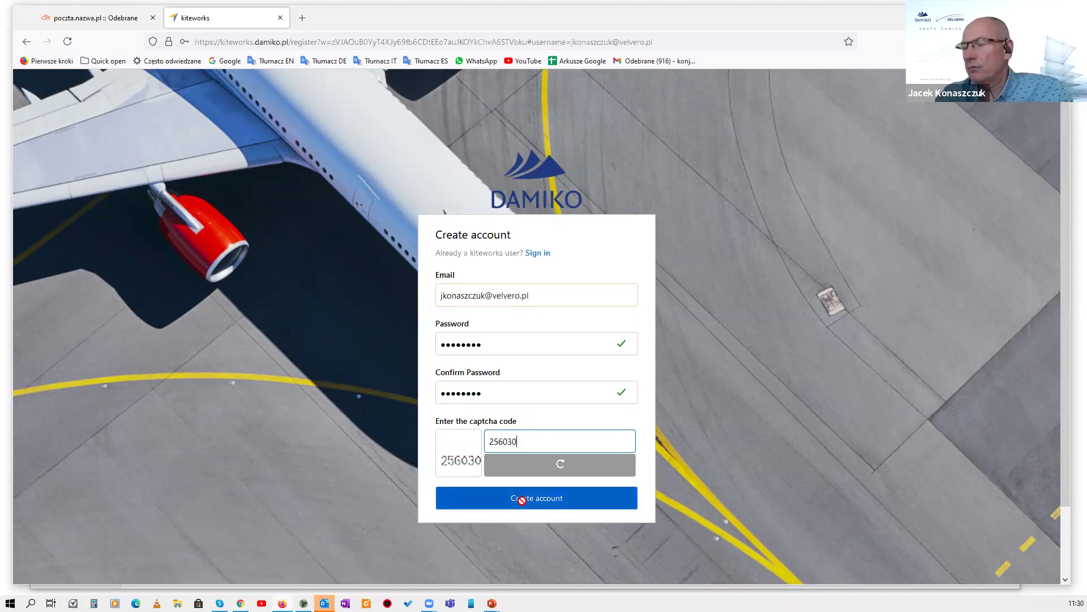
click(524, 499)
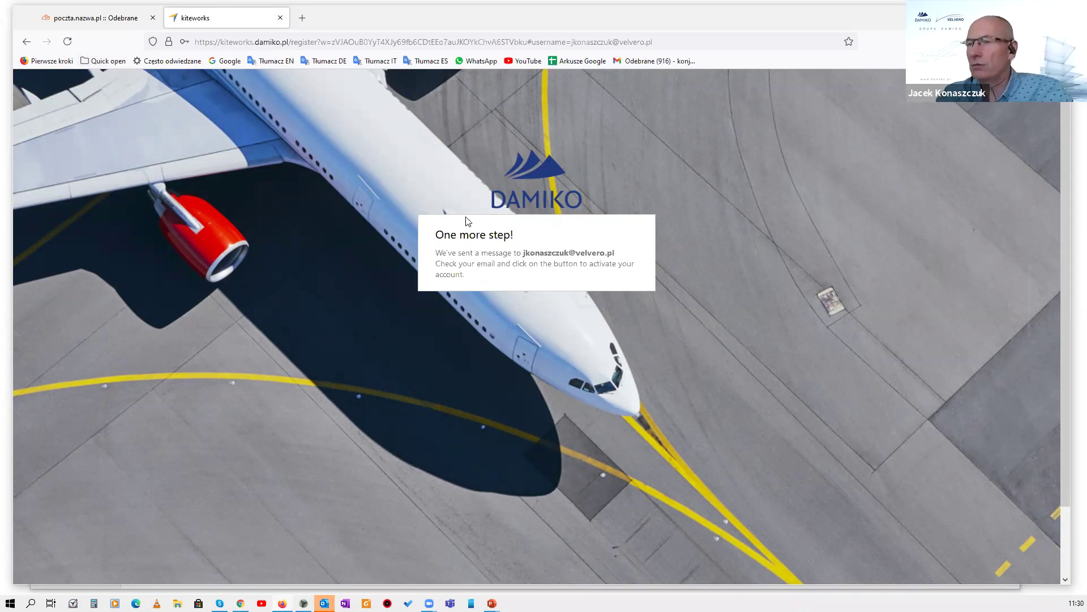
click(101, 17)
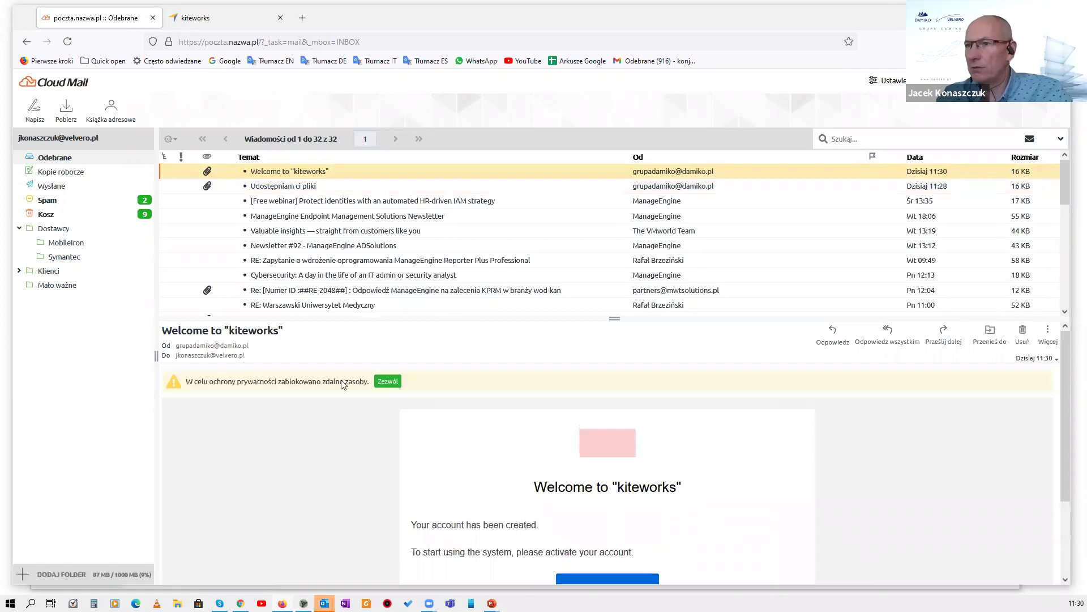
Activate the account using the Activate account link in the Welcome to kiteworks e-mail.
scroll(445, 408, down, 2)
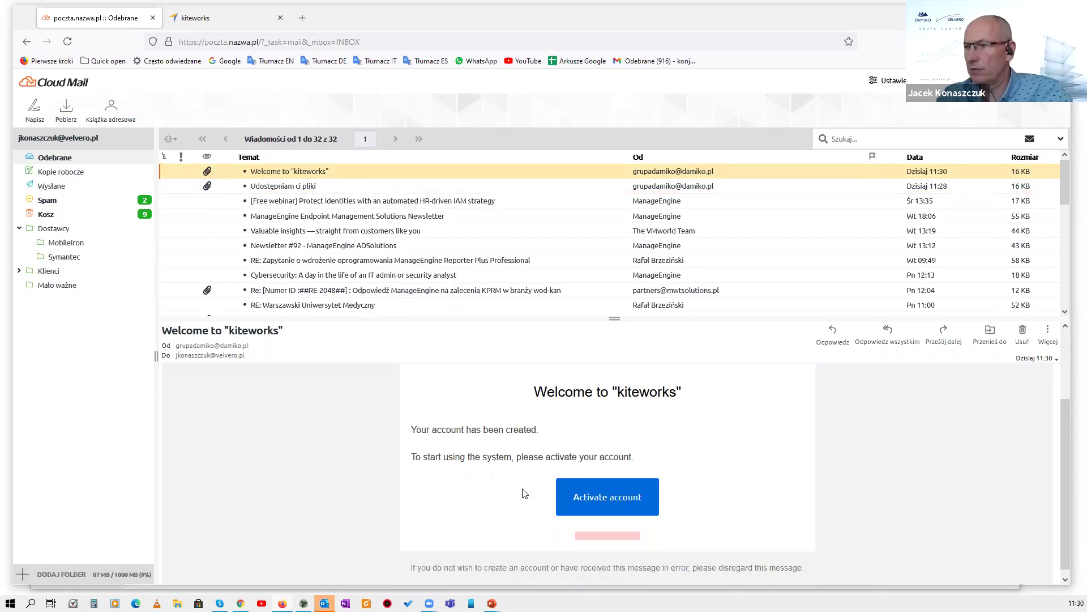
scroll(585, 487, down, 1)
click(585, 487)
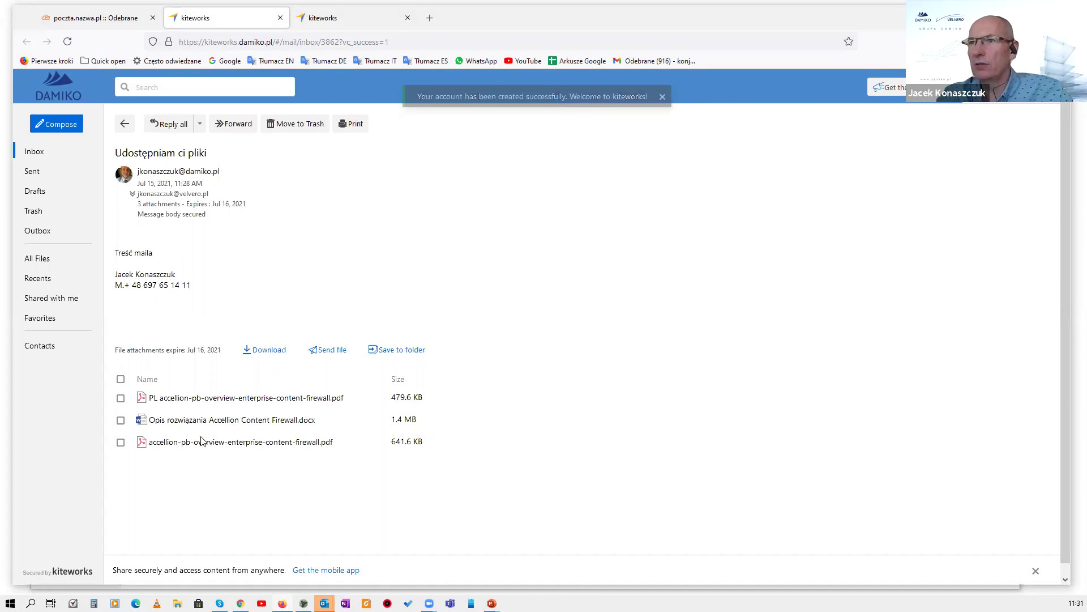
click(267, 350)
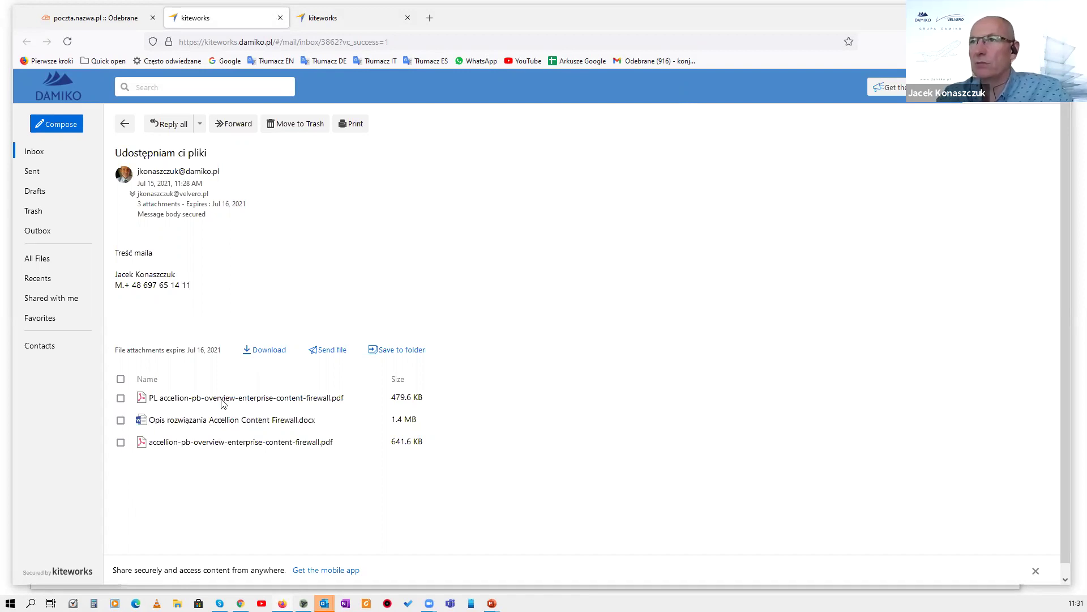
click(222, 398)
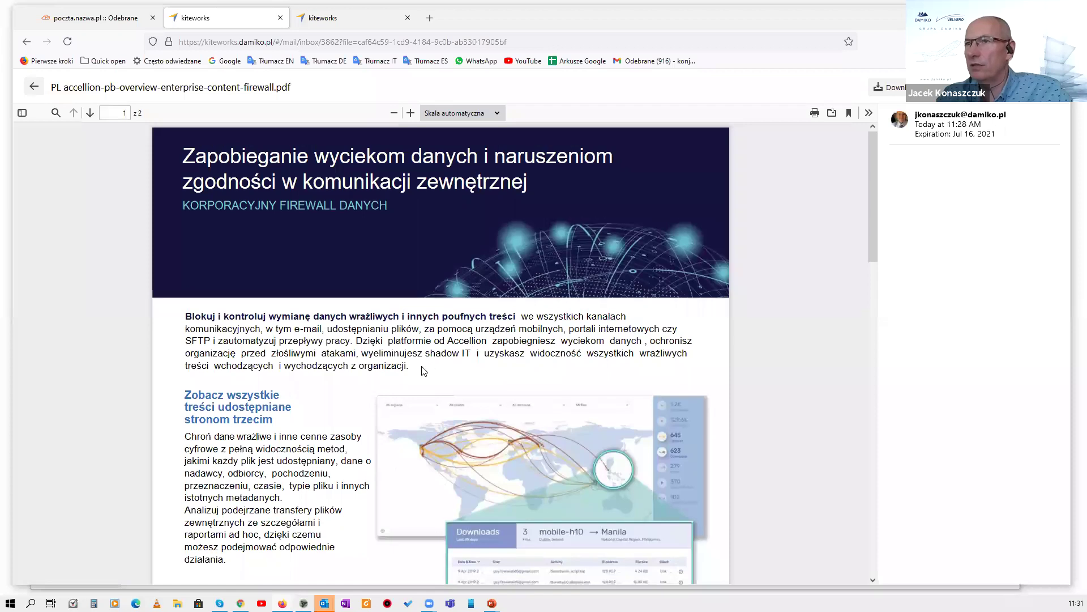
scroll(424, 371, down, 5)
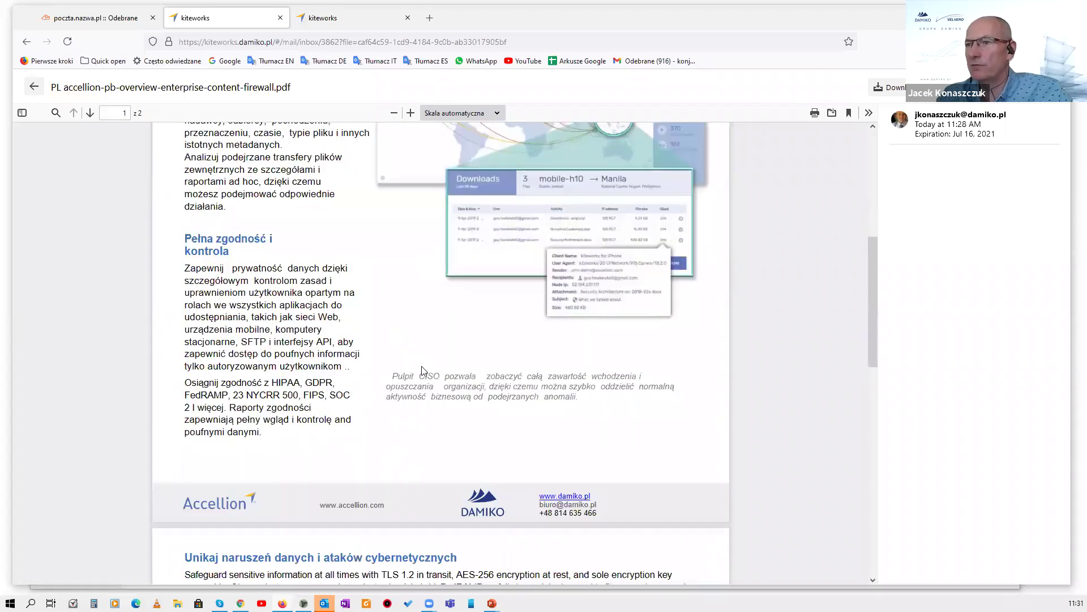
scroll(422, 368, down, 5)
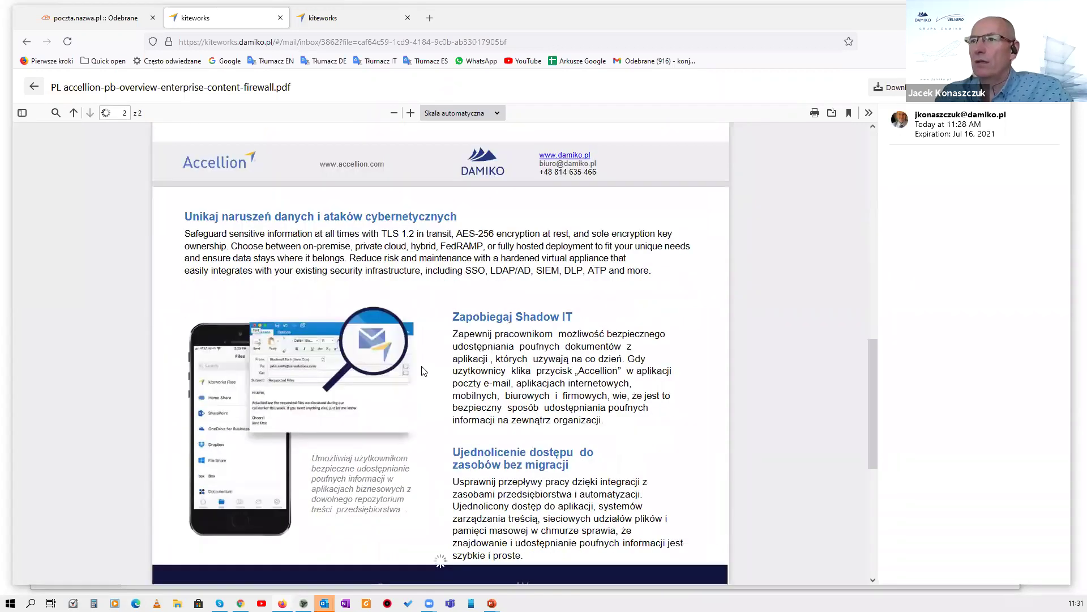
scroll(424, 370, down, 4)
scroll(447, 271, up, 14)
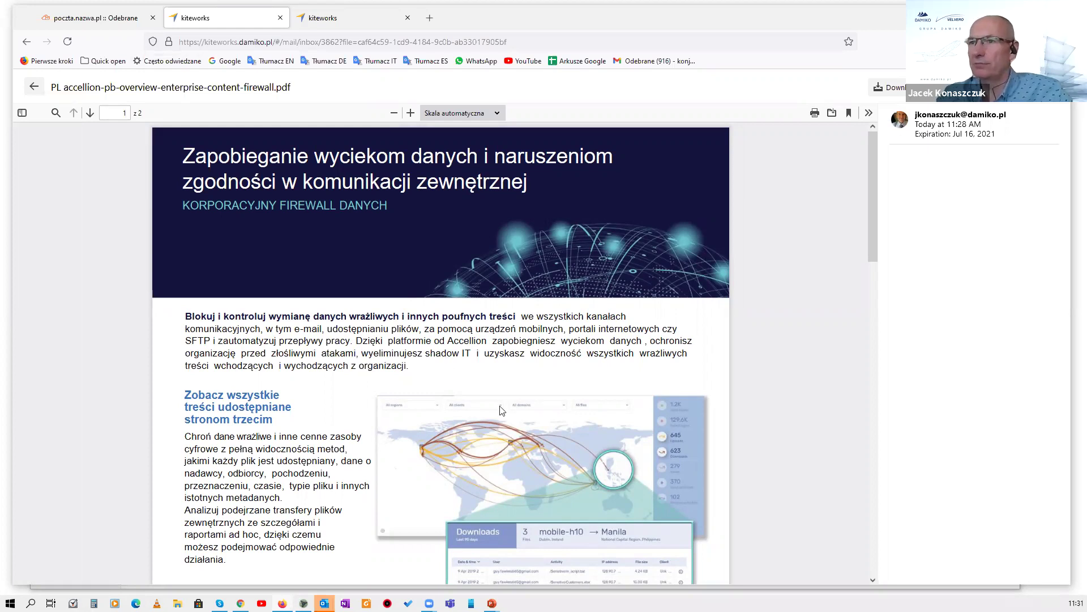
key(Escape)
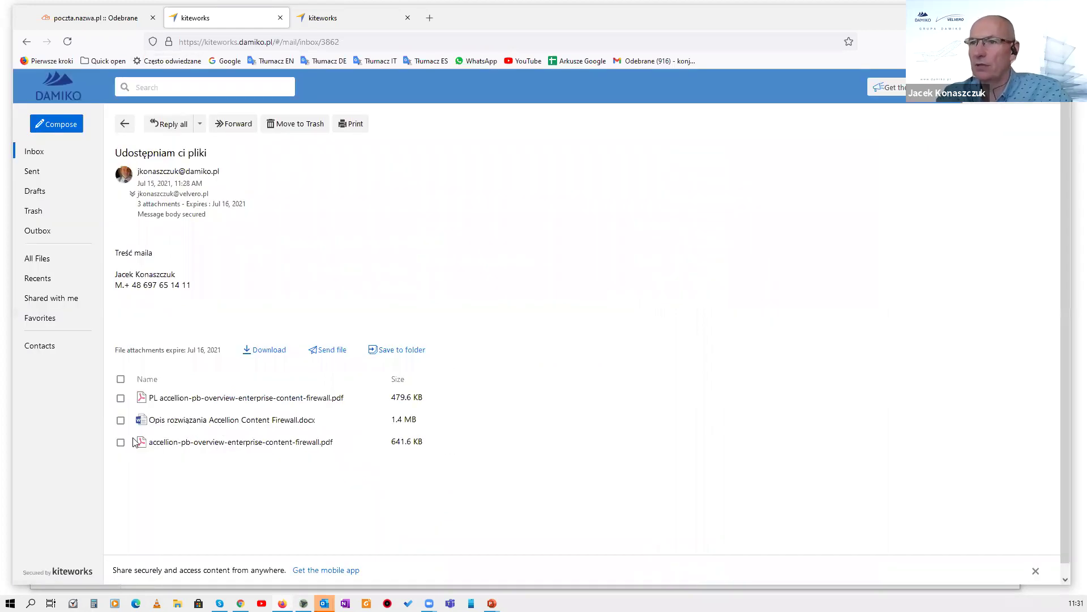
Download the .docx and enterprise-content-firewall PDF together as a saved zip file.
click(120, 419)
click(121, 442)
click(271, 352)
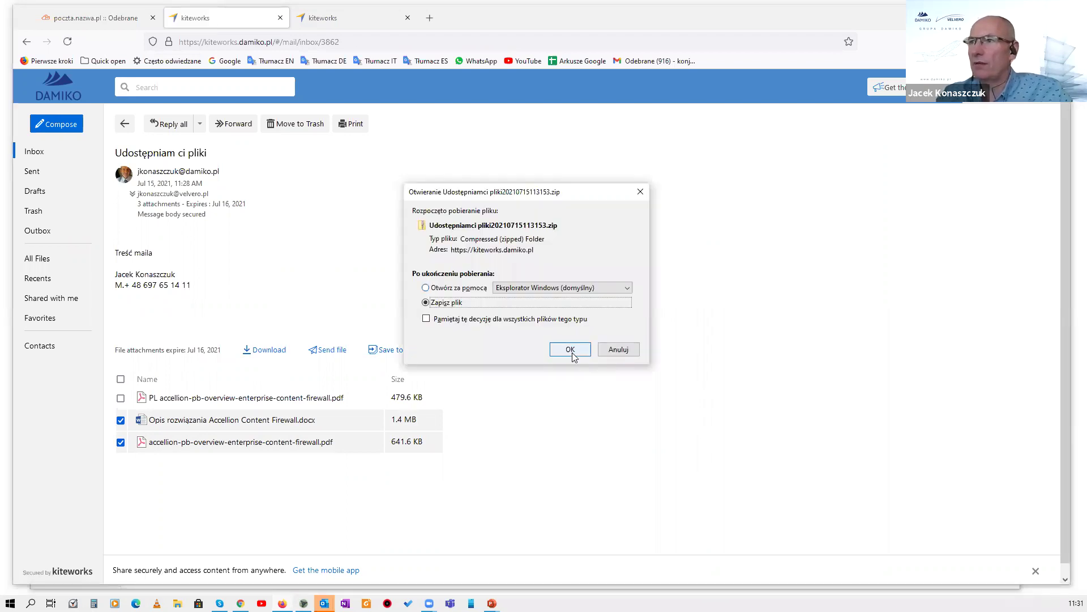
click(571, 350)
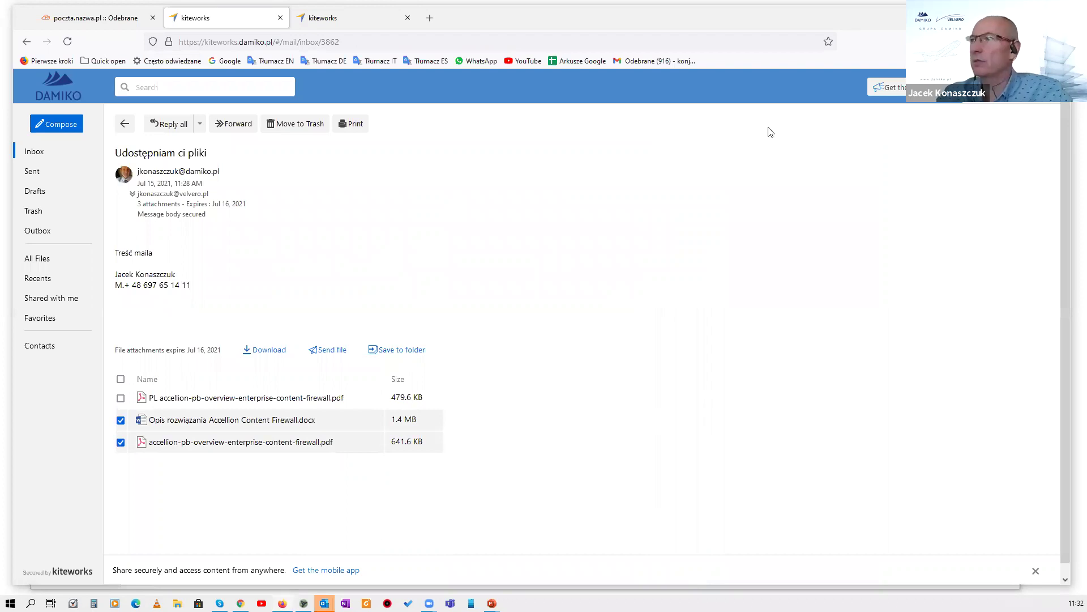
Switch to the sender's kiteworks window and show its Sent messages.
click(342, 21)
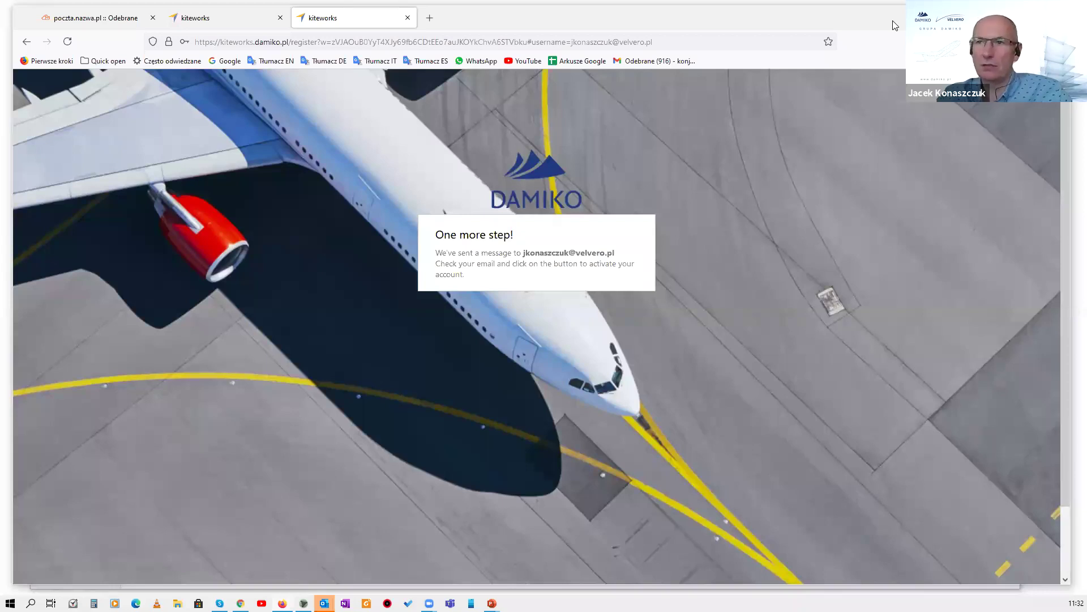
key(alt+Tab)
key(alt+Left)
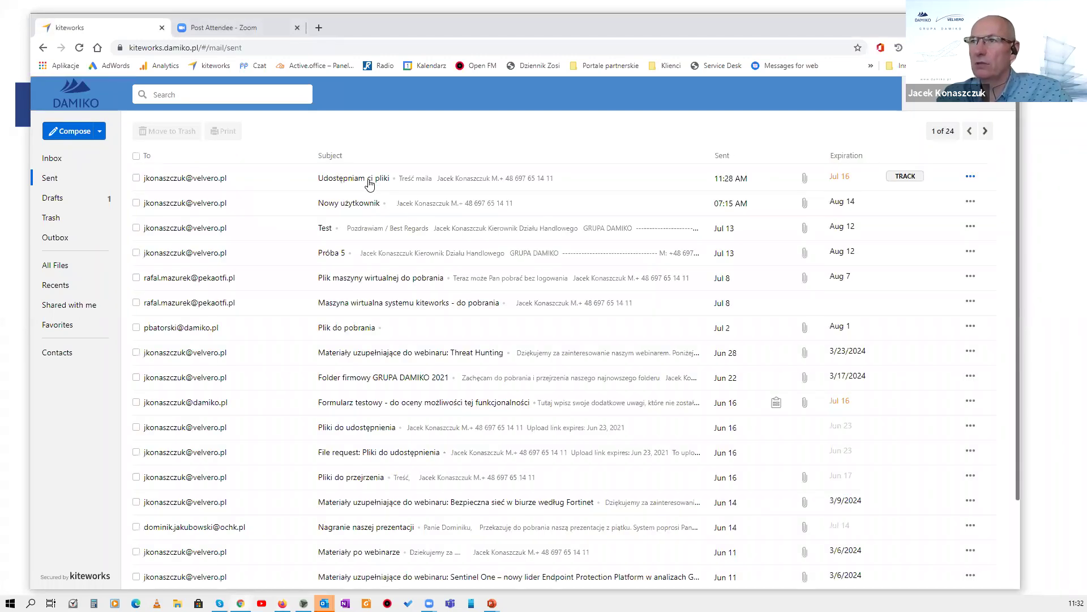
Open the Message Tracking Report for 'Udostępniam ci pliki', review its Viewed entries, and close it.
click(370, 184)
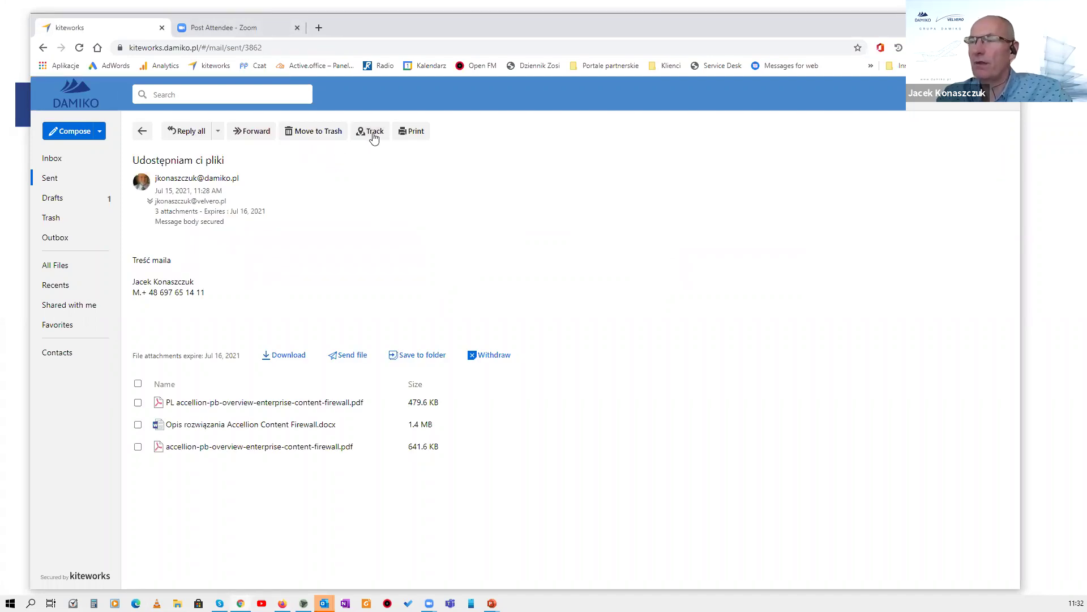
click(373, 136)
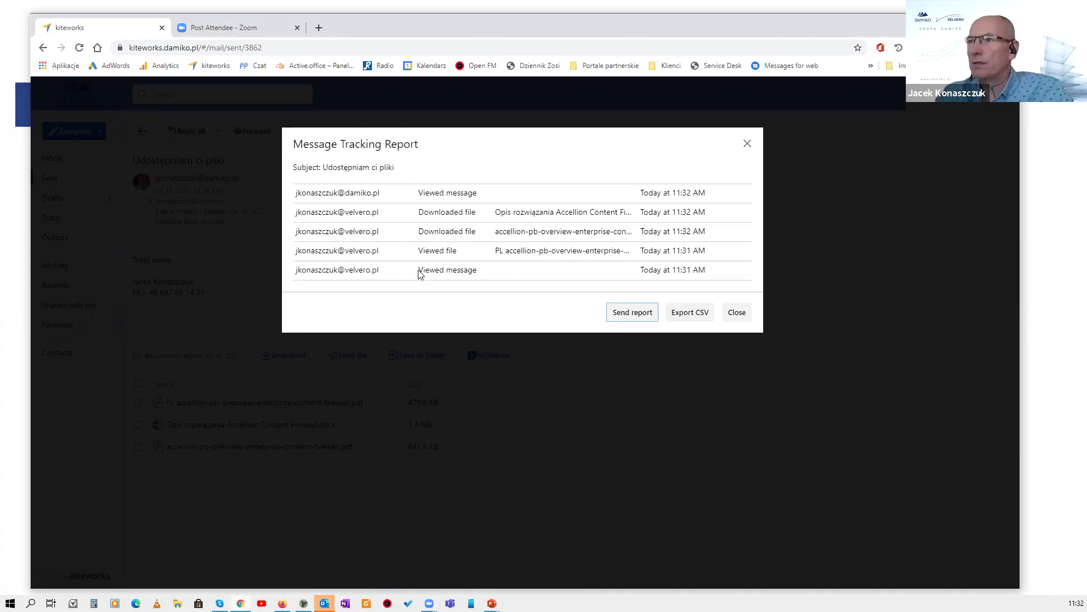
triple_click(476, 272)
click(502, 278)
drag(394, 279, 492, 277)
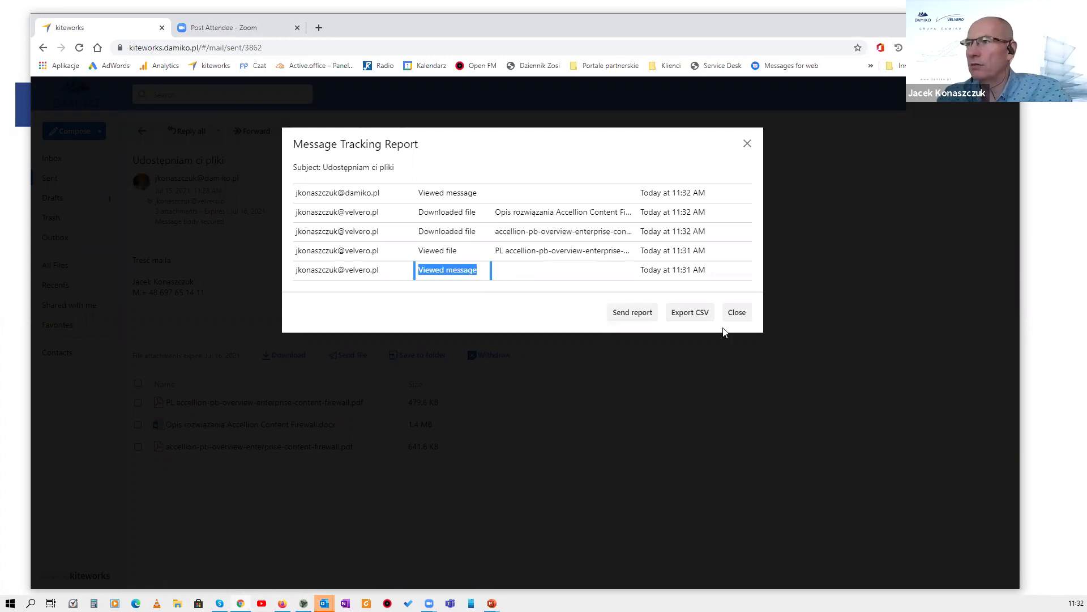
click(737, 313)
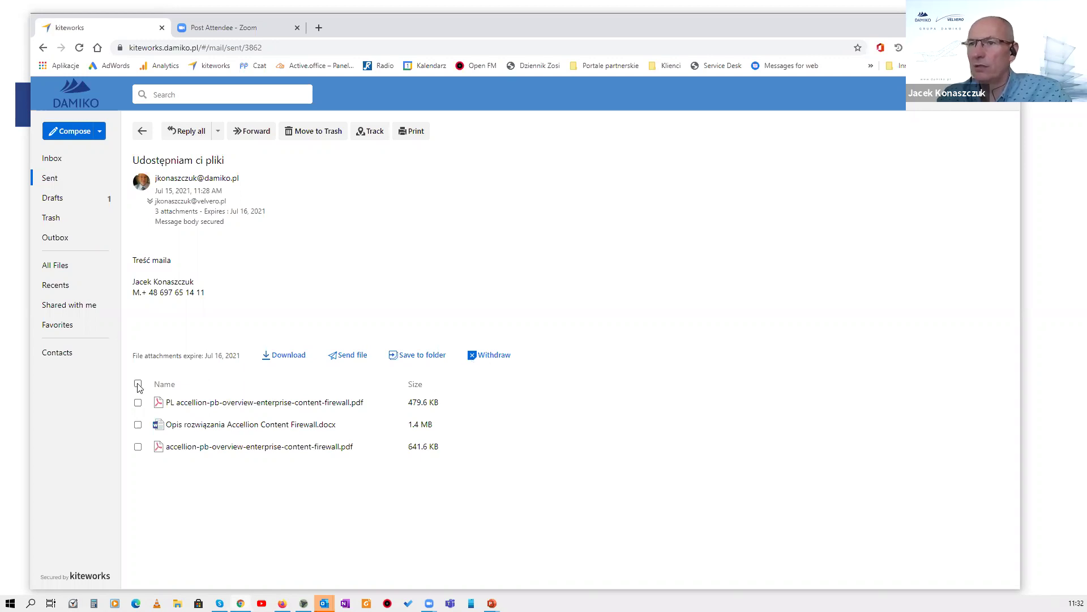
Withdraw all three attachments of the sent message and switch away to the DEMO slide.
click(494, 356)
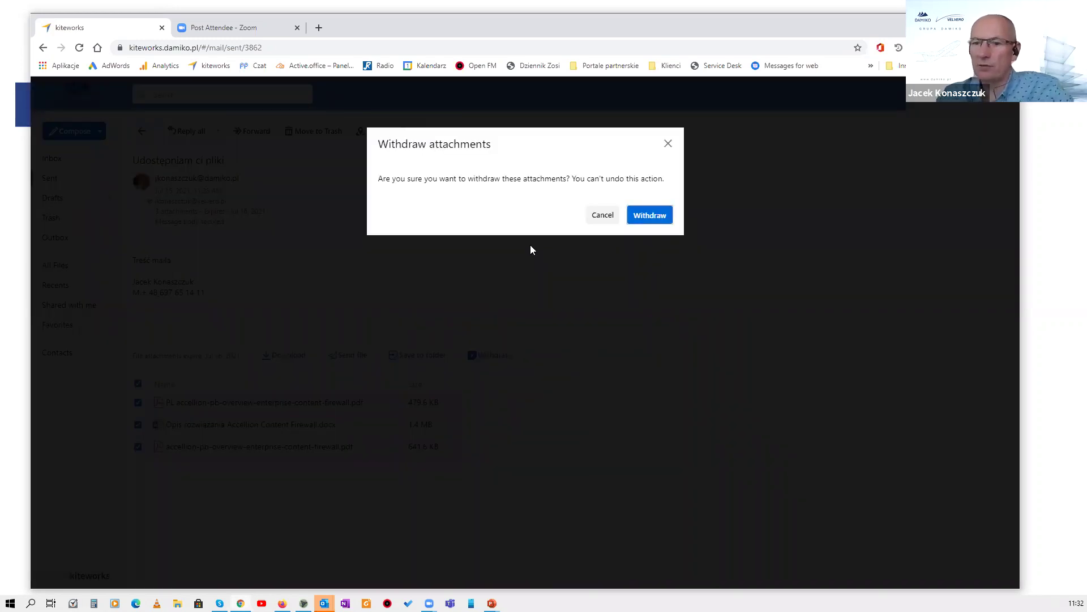
key(Return)
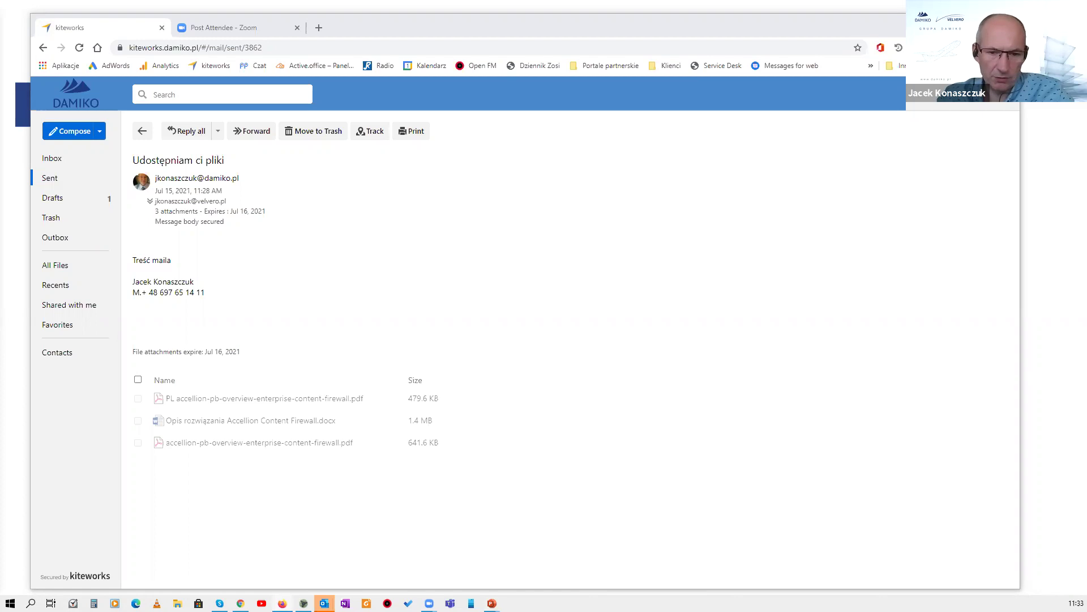
key(alt+Tab)
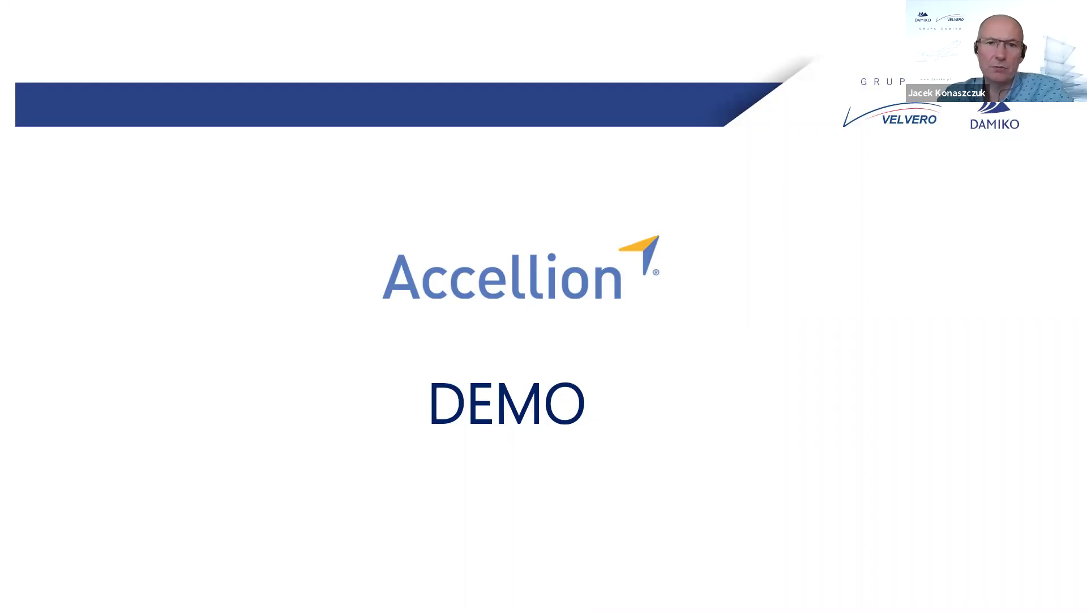
Bring Word forward, reshape its window narrower and taller, and start the Accellion Share.
key(alt+Tab)
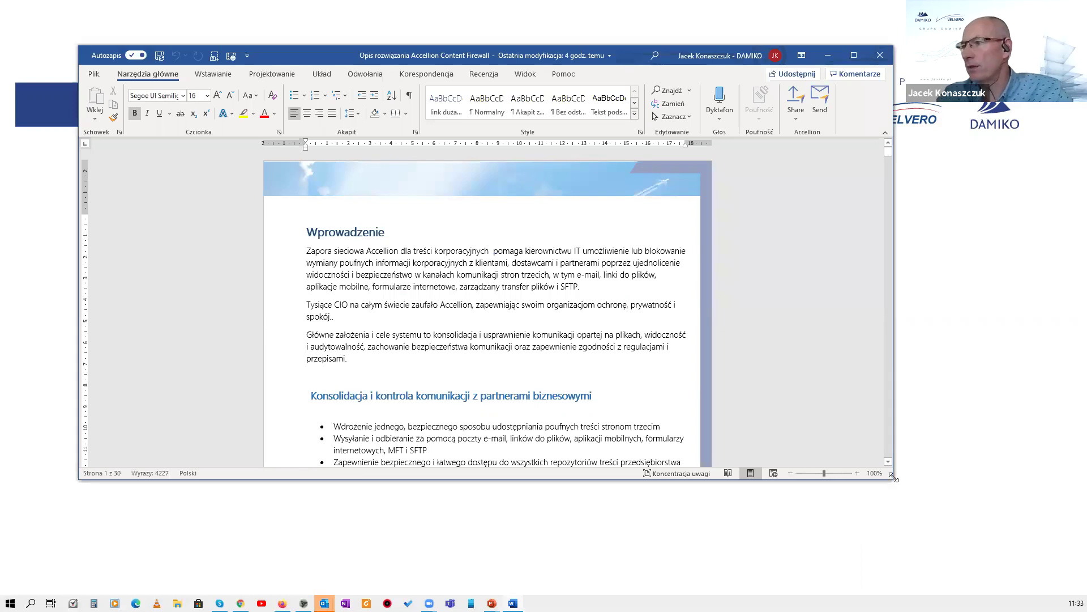
drag(893, 477, 861, 544)
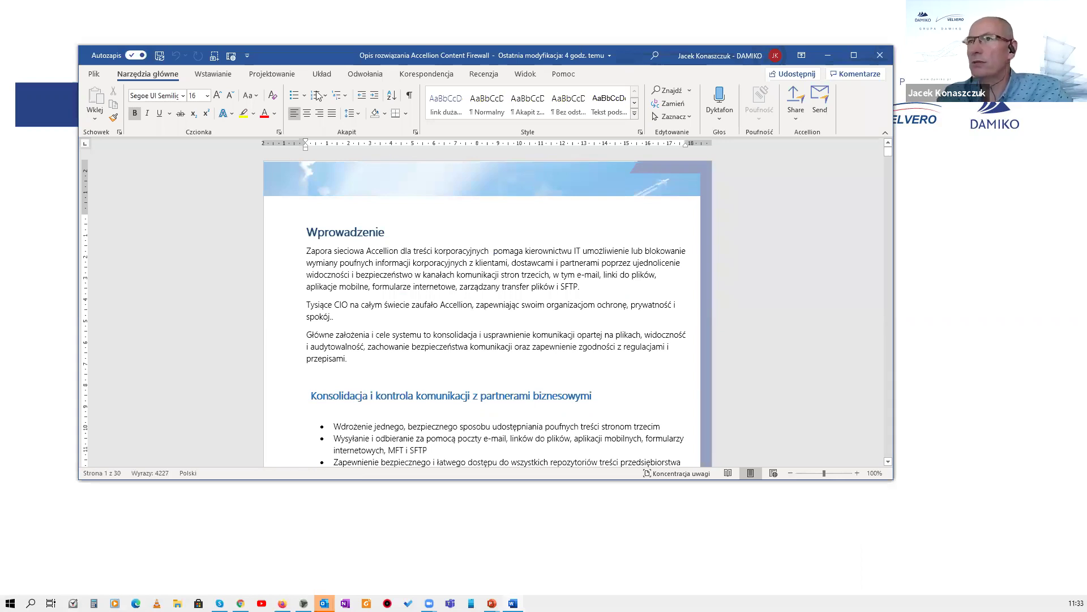
drag(285, 59, 336, 46)
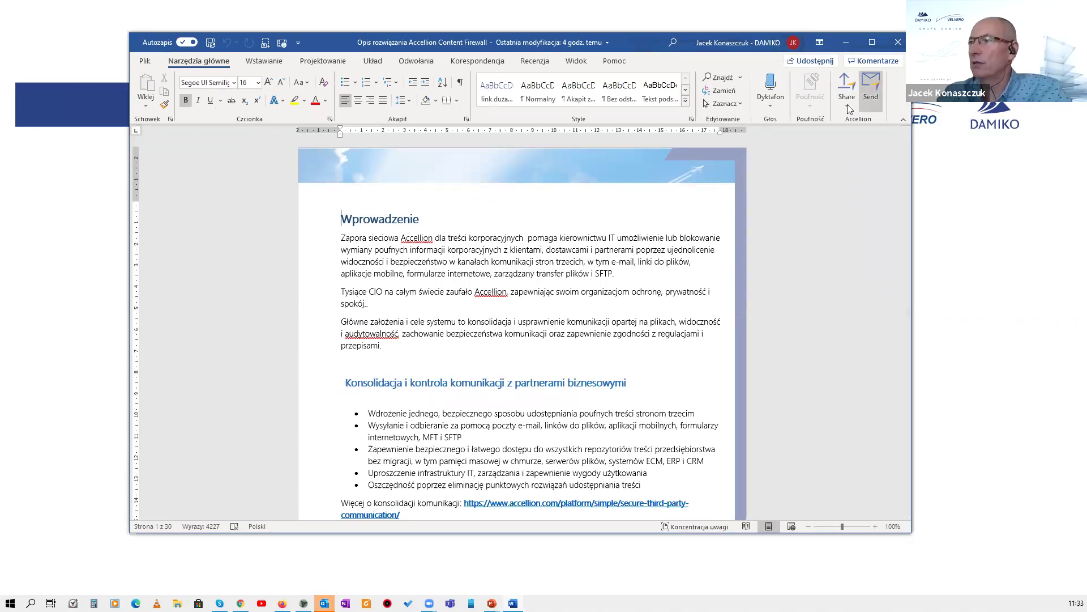
click(846, 103)
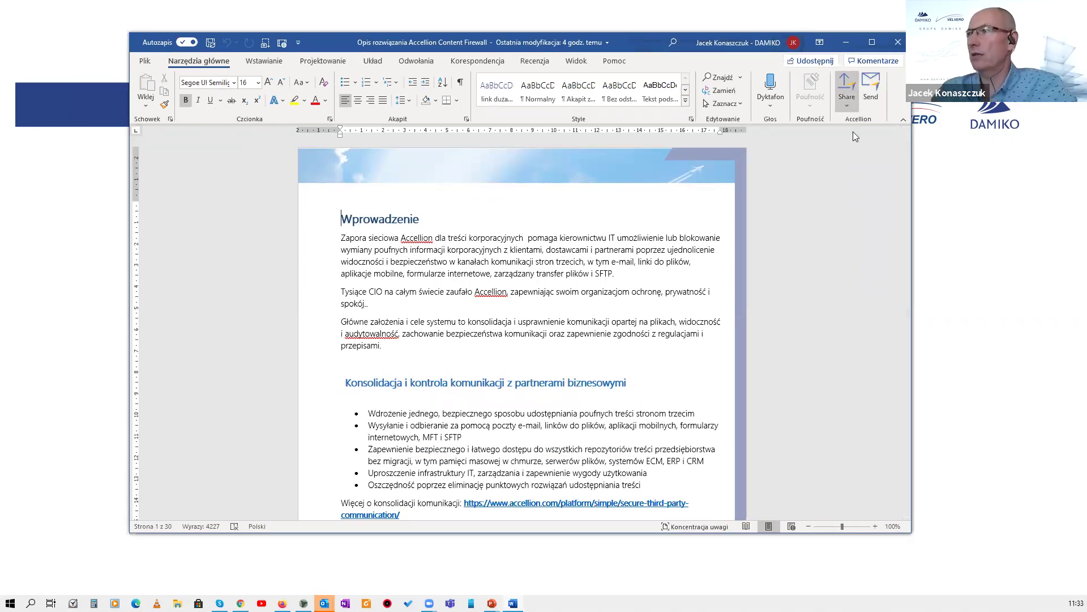
Upload the Word document via Accellion Share into kiteworks Files > Accellion Product and Technical Library for Partners.
click(846, 91)
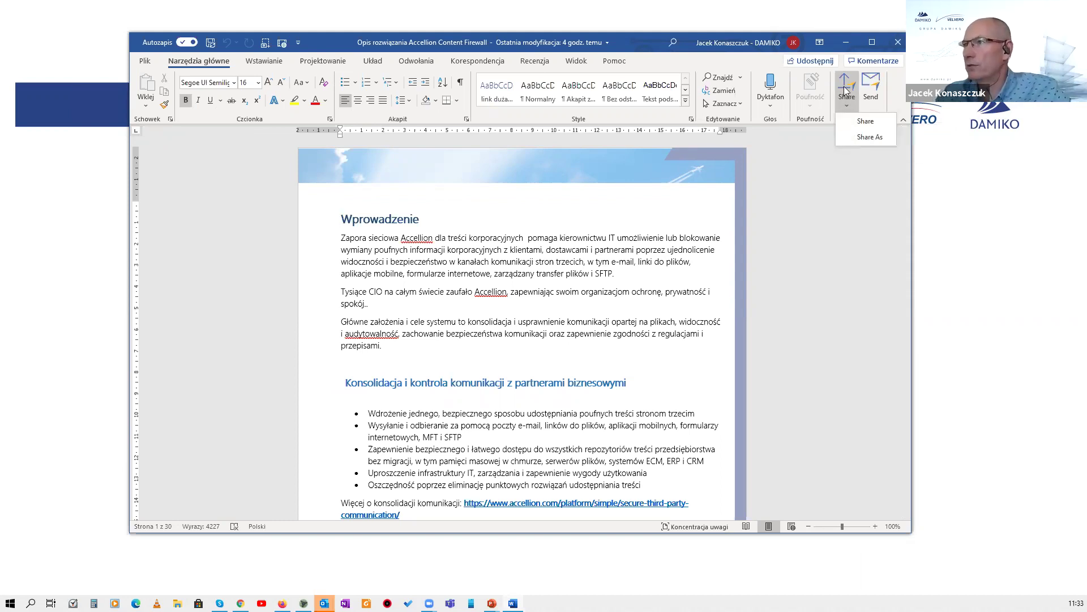
click(846, 91)
click(848, 105)
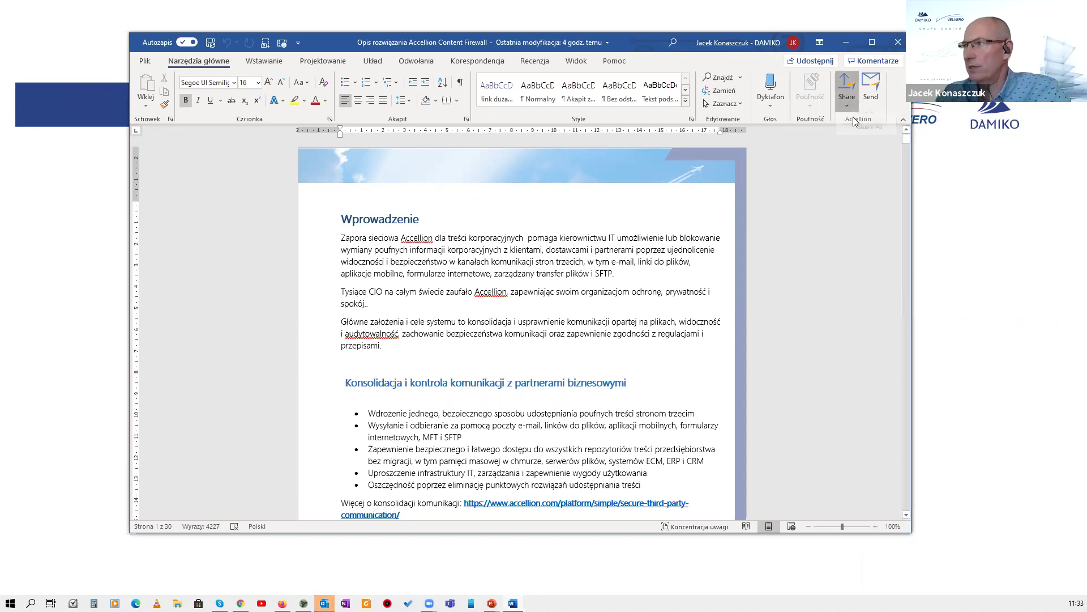
click(530, 204)
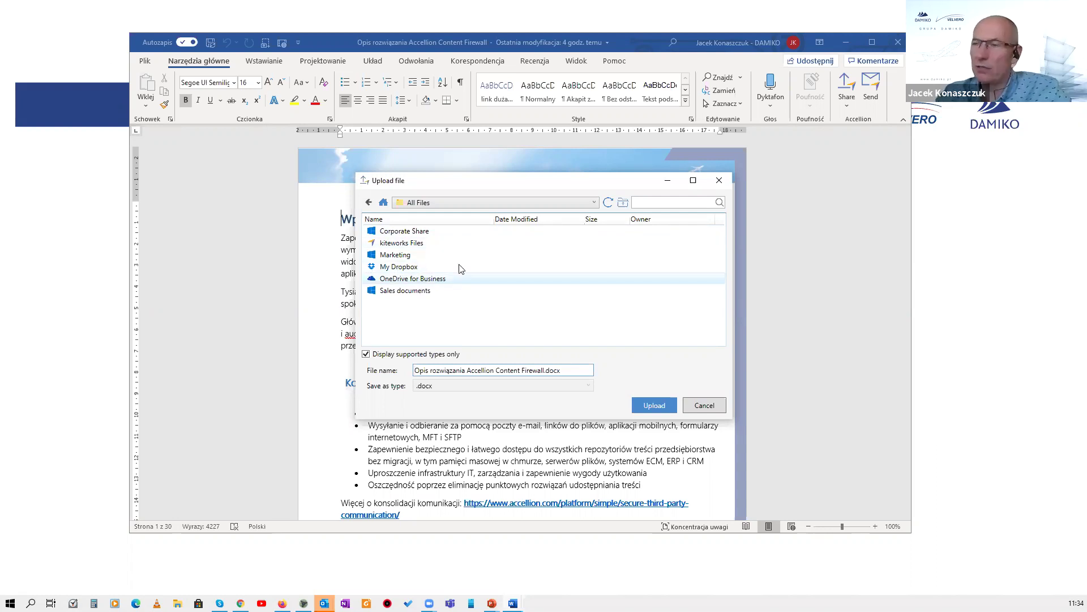
click(410, 245)
double_click(412, 249)
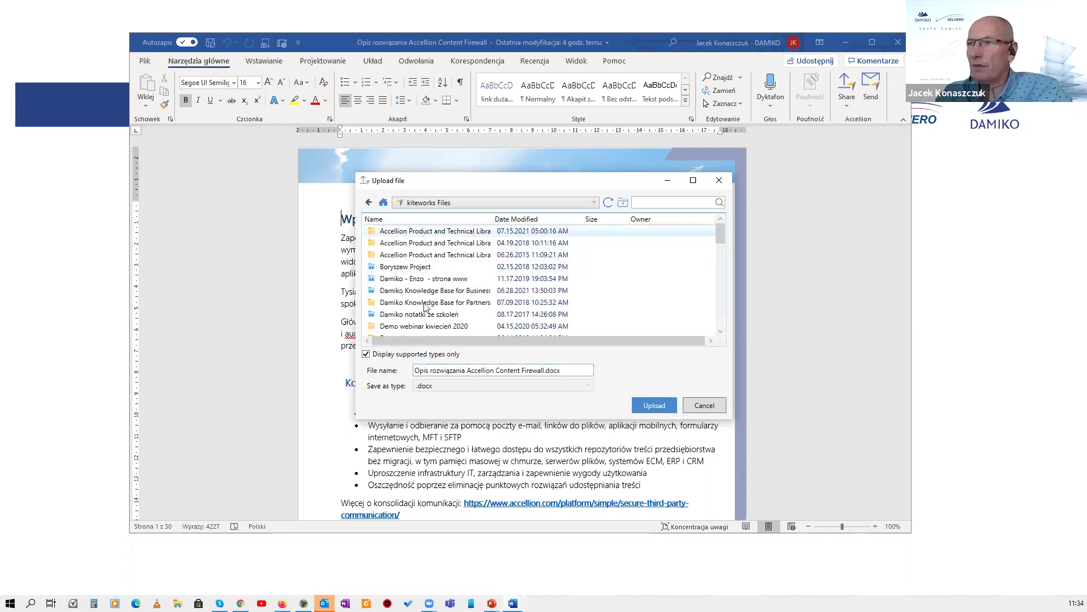
double_click(420, 234)
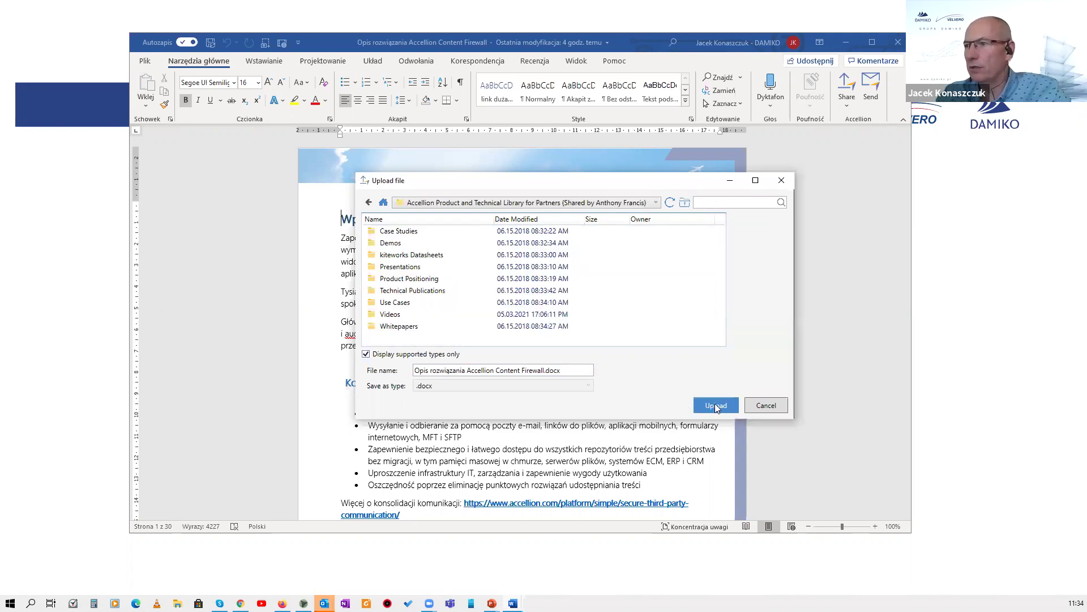
click(717, 404)
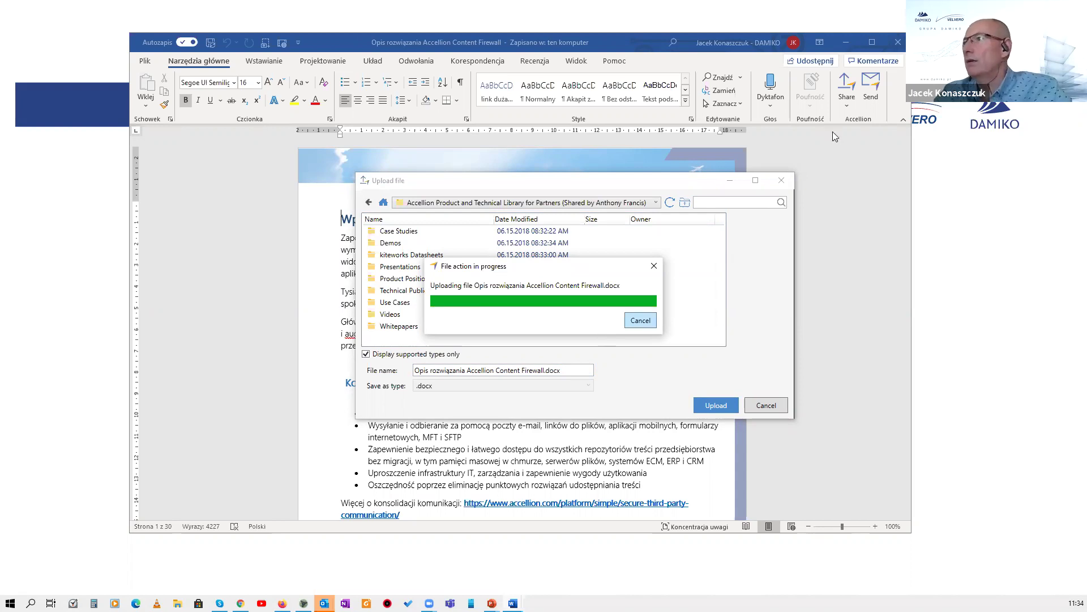
Start a secure Accellion send of the document to the suggested recipient, restricted to recipient-only downloads.
click(871, 94)
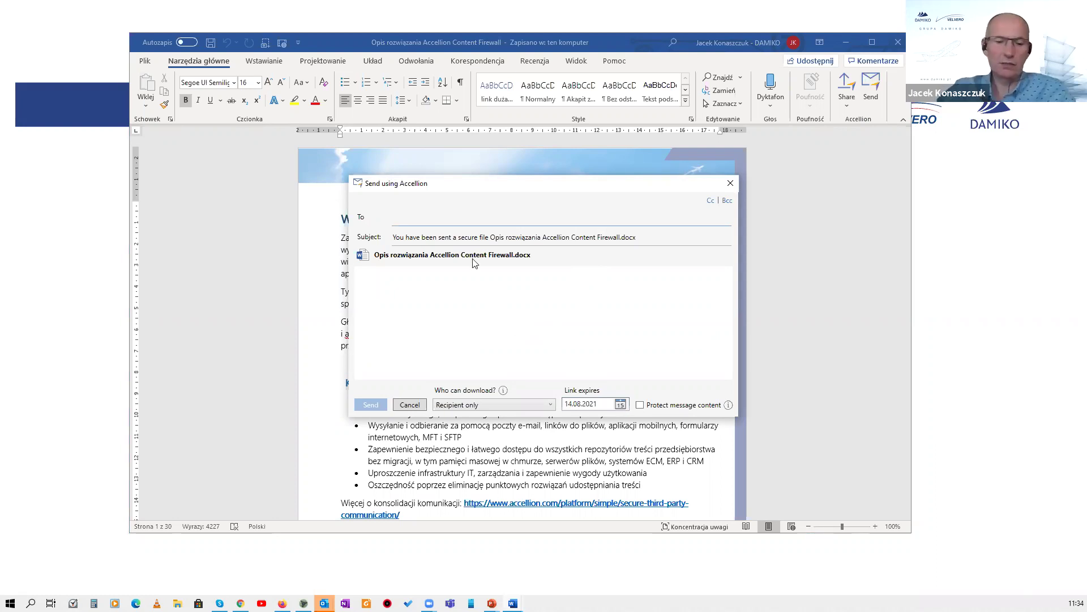
text(jk)
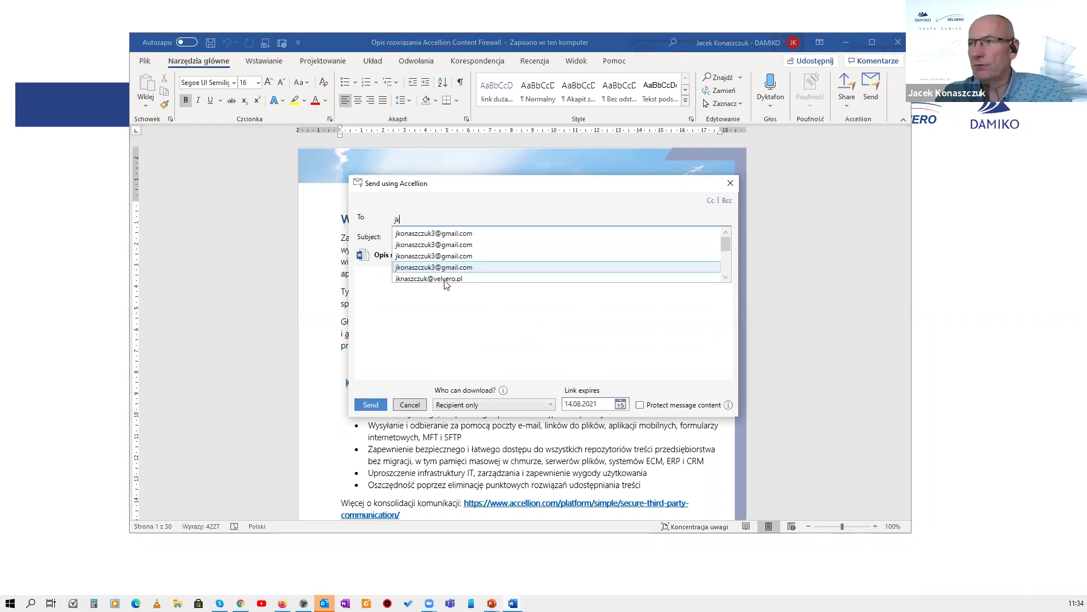
key(Return)
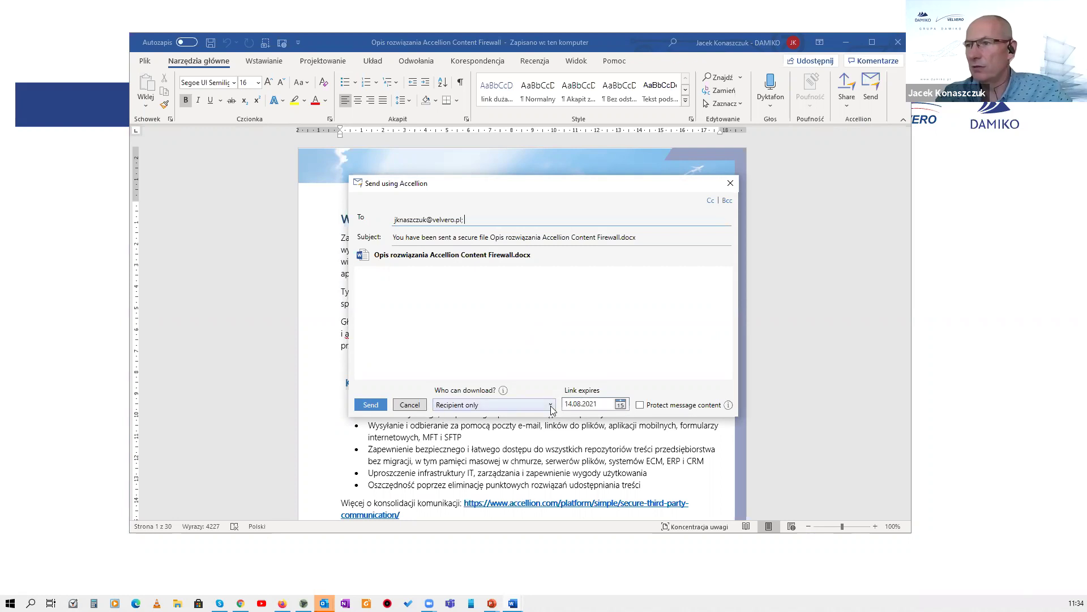
click(551, 405)
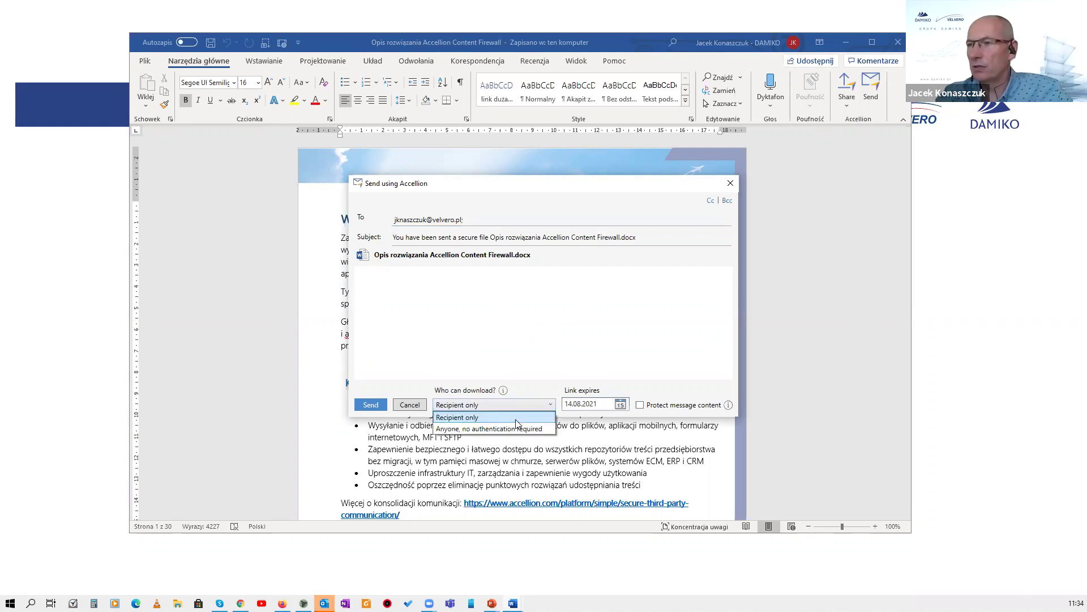
click(532, 405)
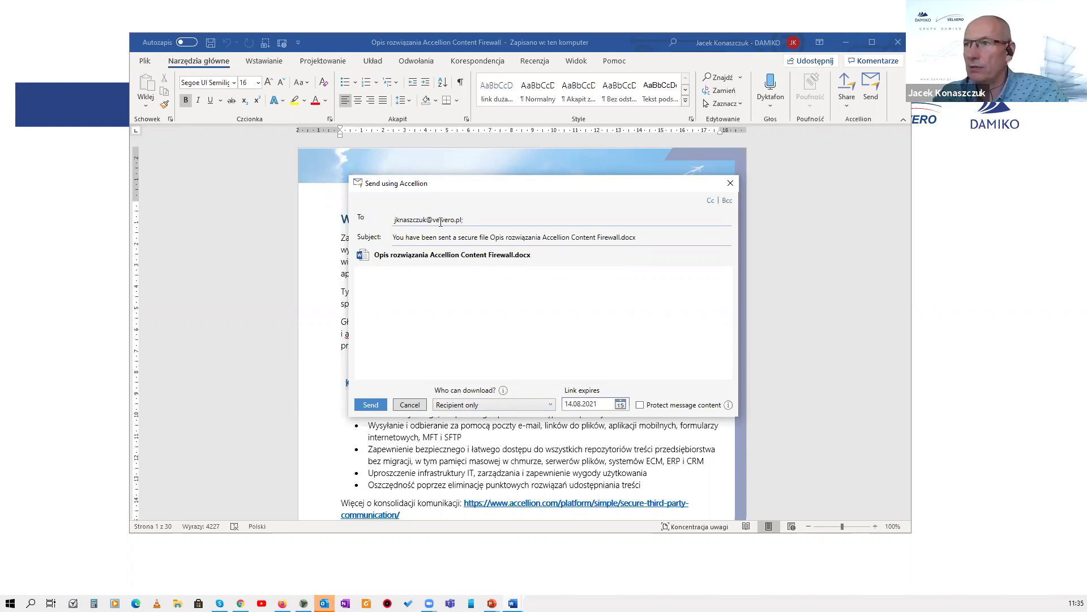
Correct the recipient's e-mail address, send the link expiring 14.08.2021, and return to the DEMO slide.
double_click(410, 221)
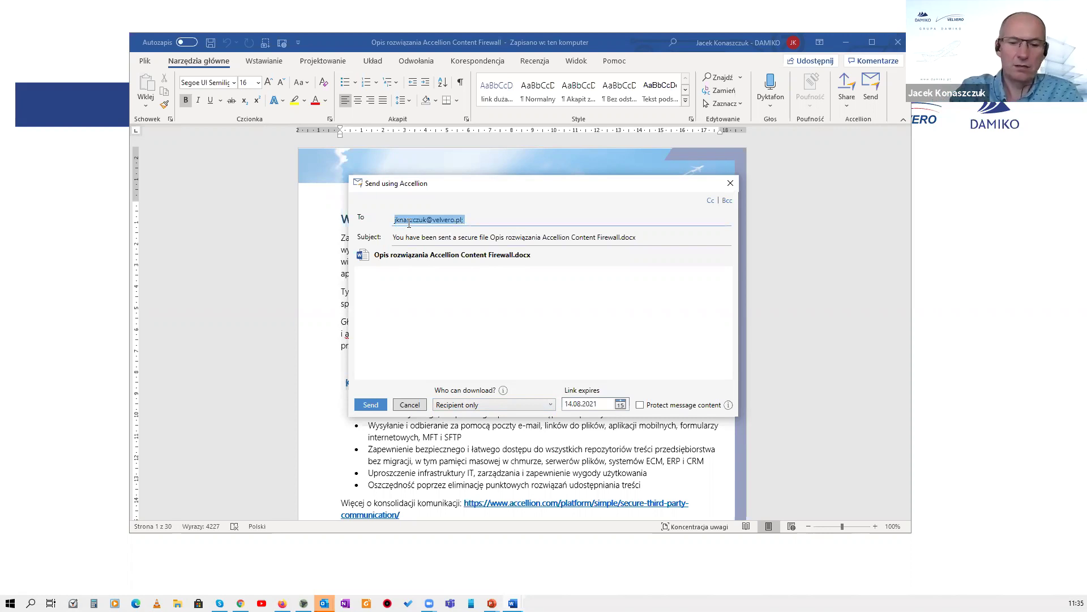
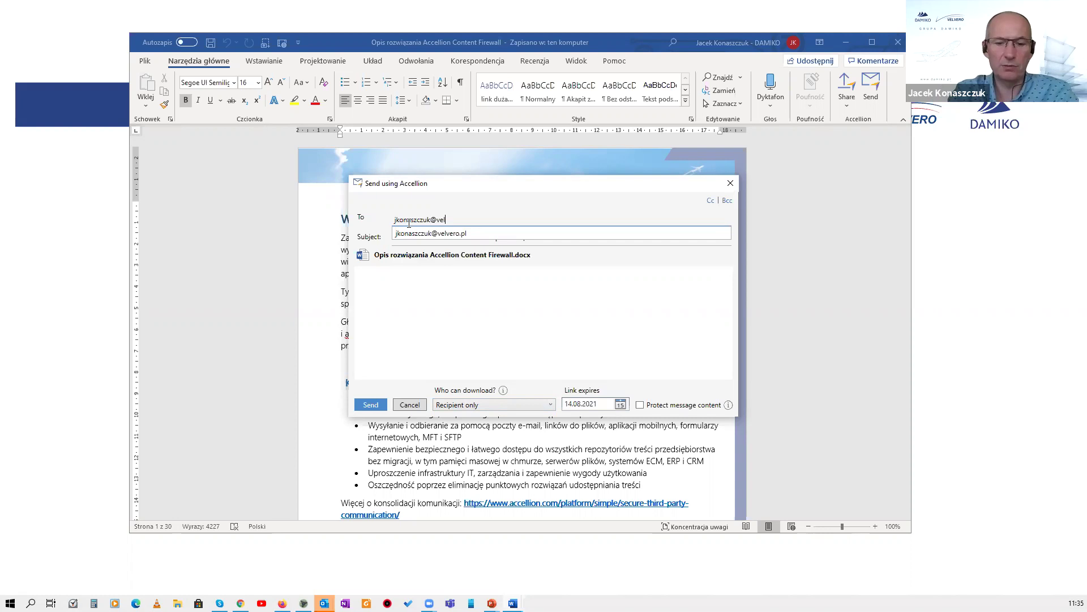
key(Down)
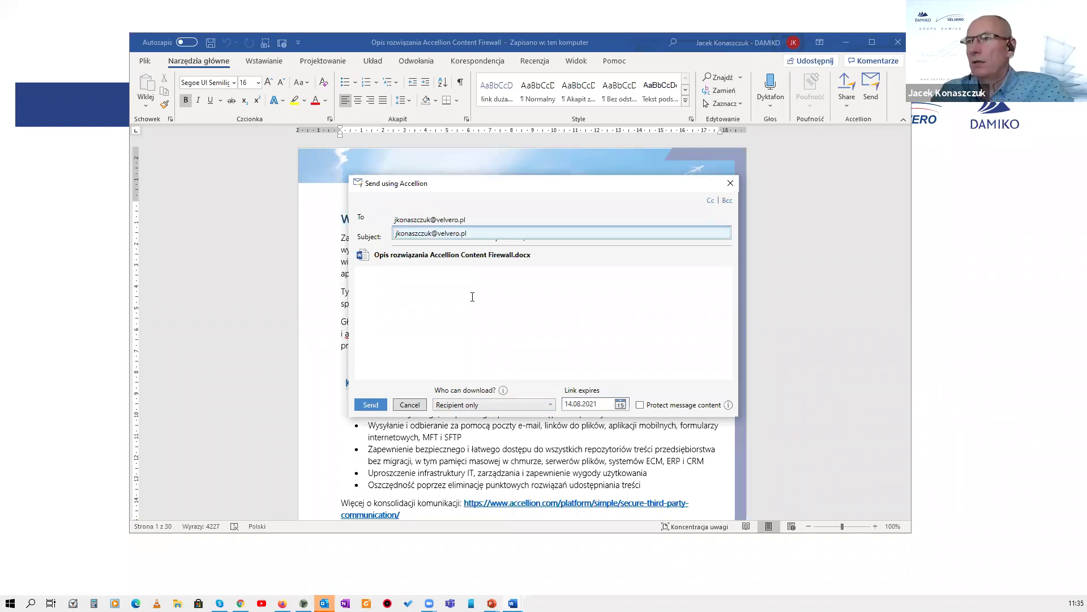
key(Return)
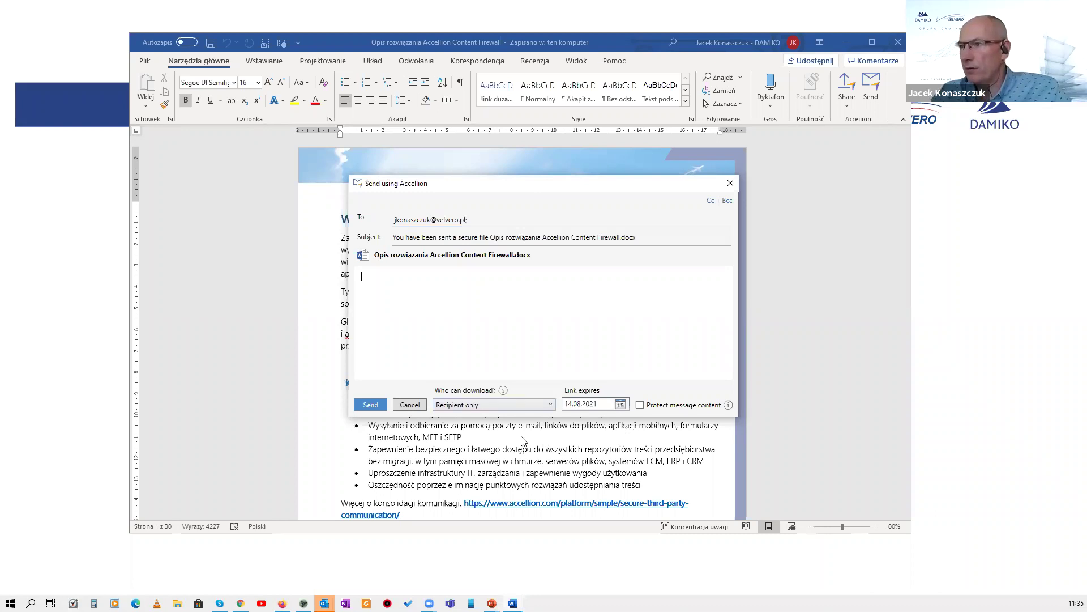
click(374, 405)
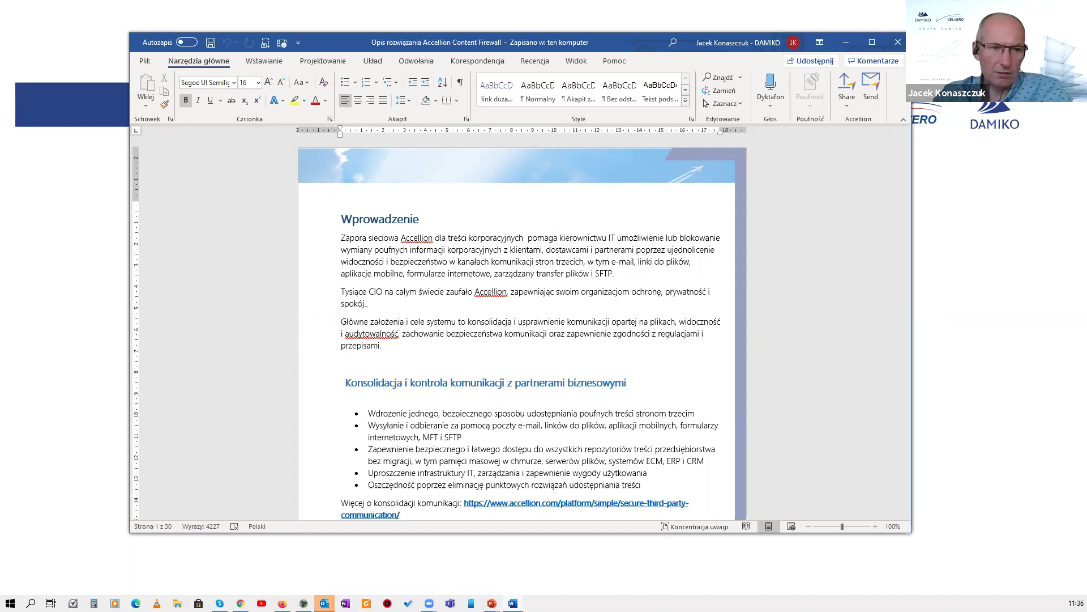
key(alt+Tab)
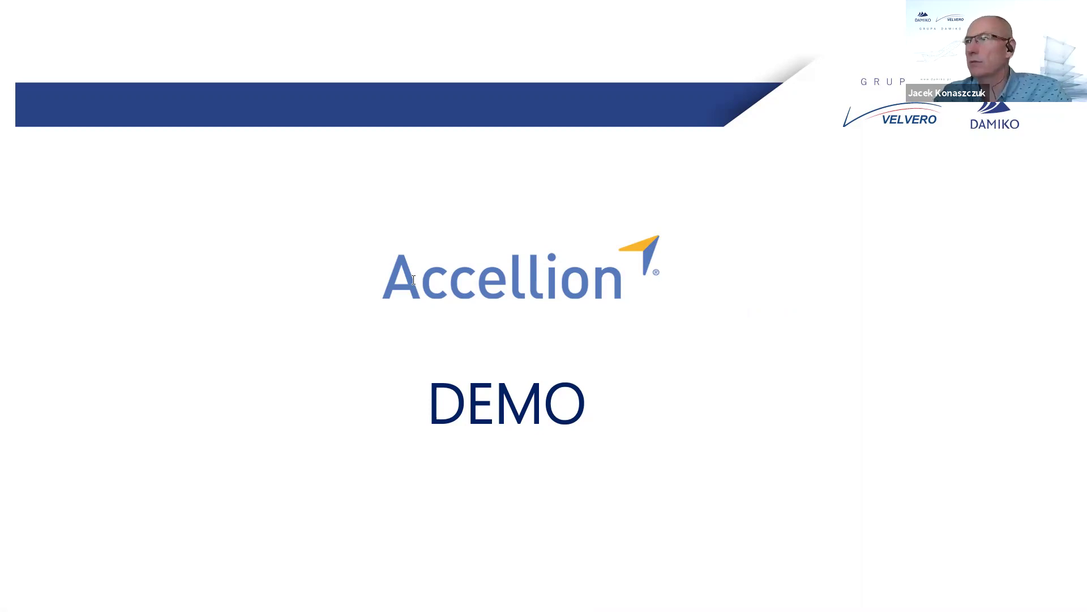
Bring up the new Outlook message, resize and reposition it, and turn on Accellion secure sending.
key(alt+Tab)
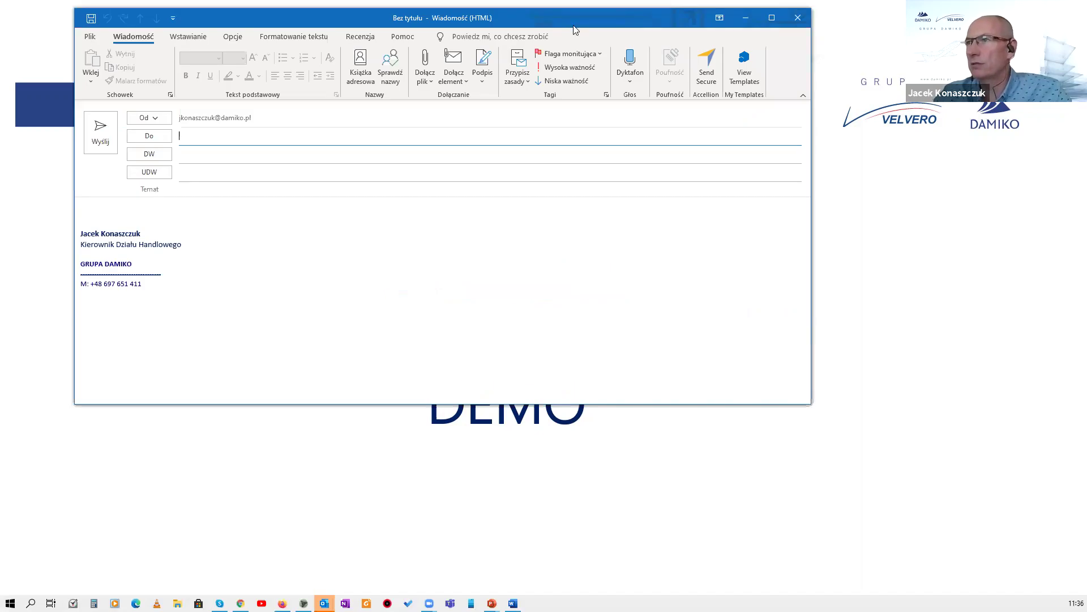
drag(810, 402, 763, 443)
drag(567, 19, 659, 52)
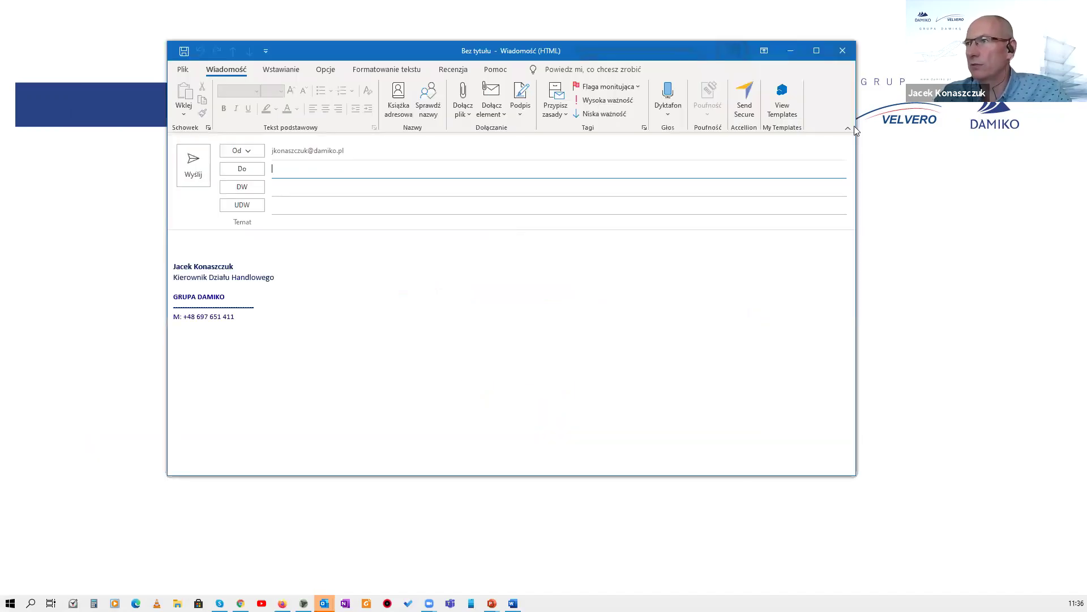
click(745, 102)
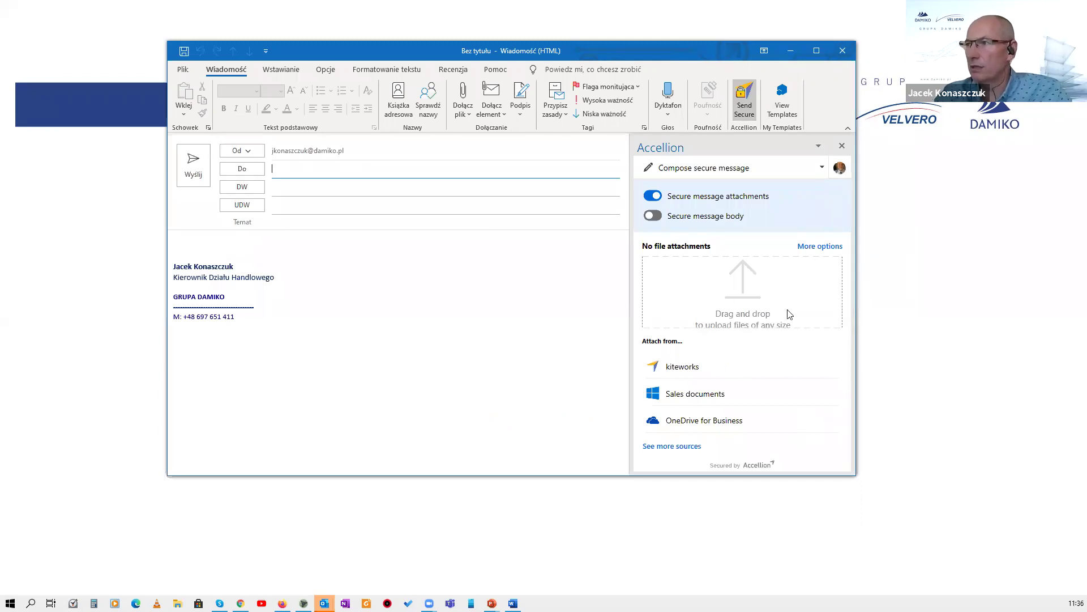
Attach the PL overview PDF securely and choose OneDrive for Business as a file source.
click(739, 170)
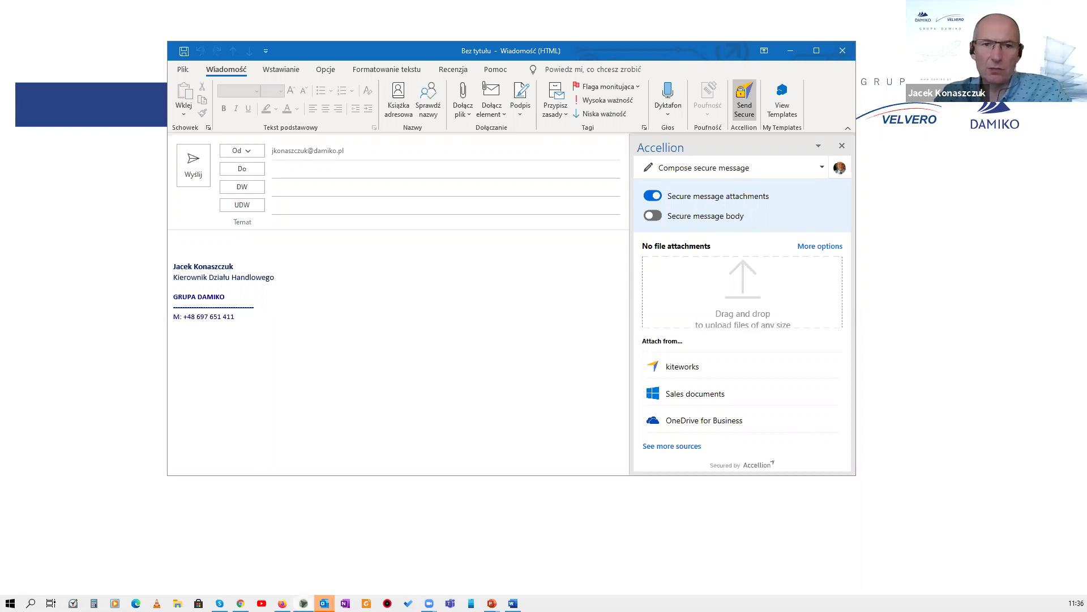
drag(251, 151, 709, 282)
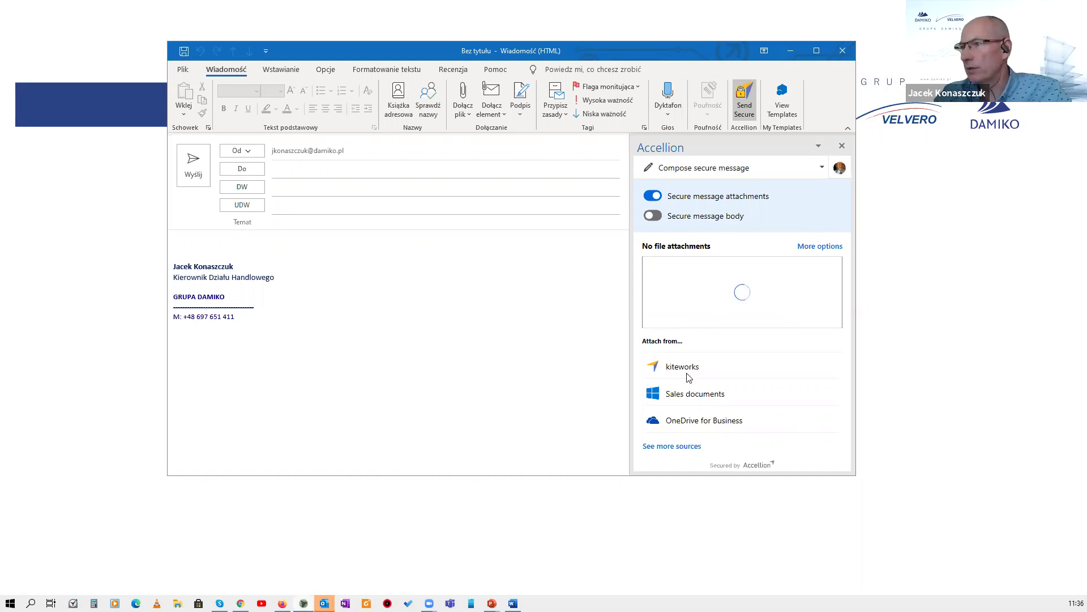
click(691, 422)
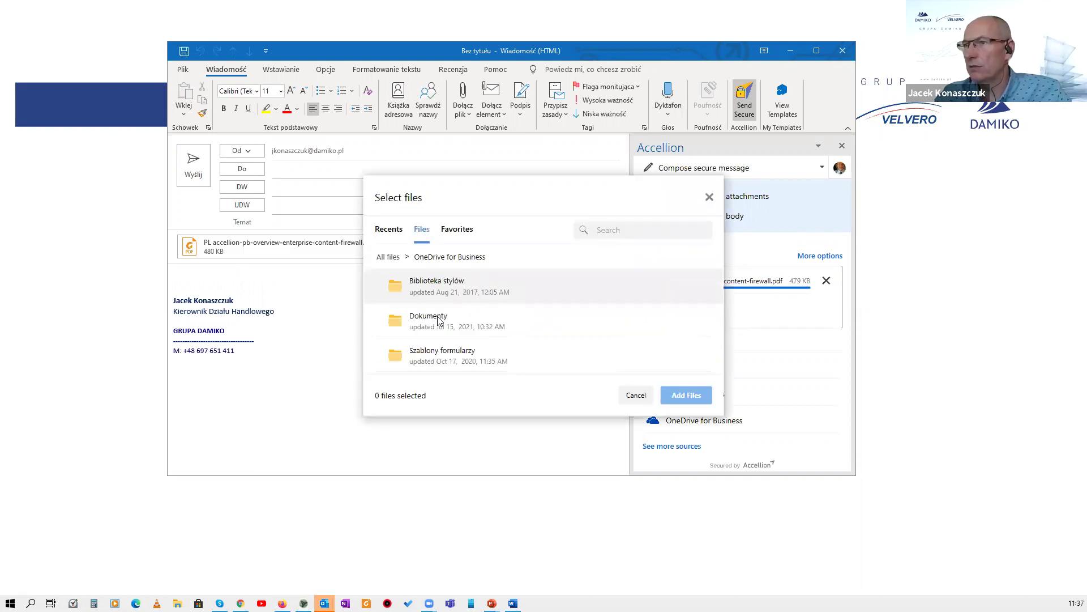
From Dokumenty > Accellion > Do prezentacji, add PL accellion-pb-overview-enterprise-content-firewall.pdf to the message.
click(433, 299)
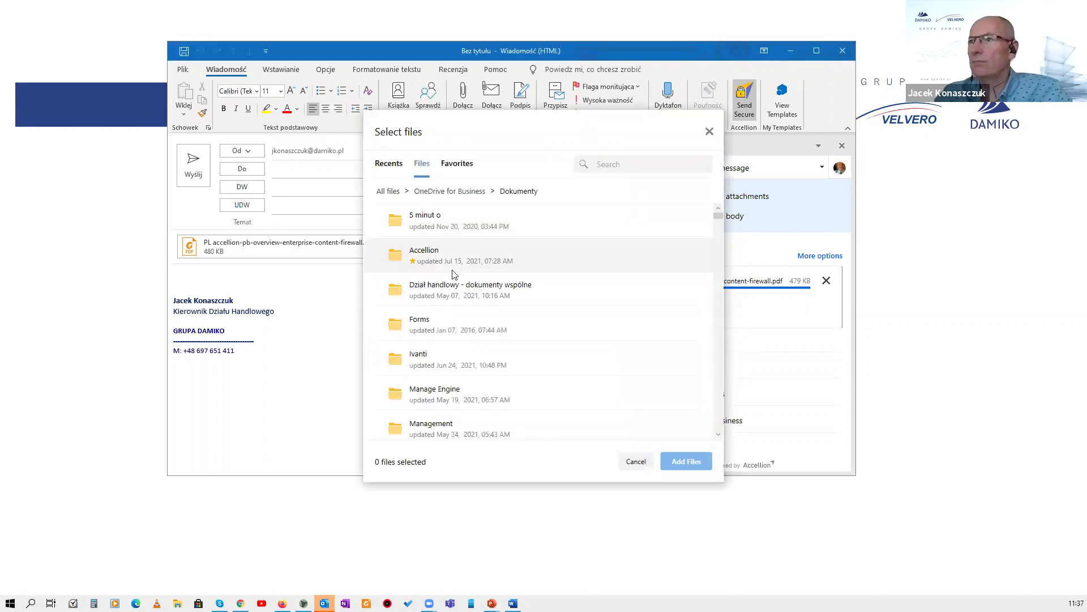
click(453, 270)
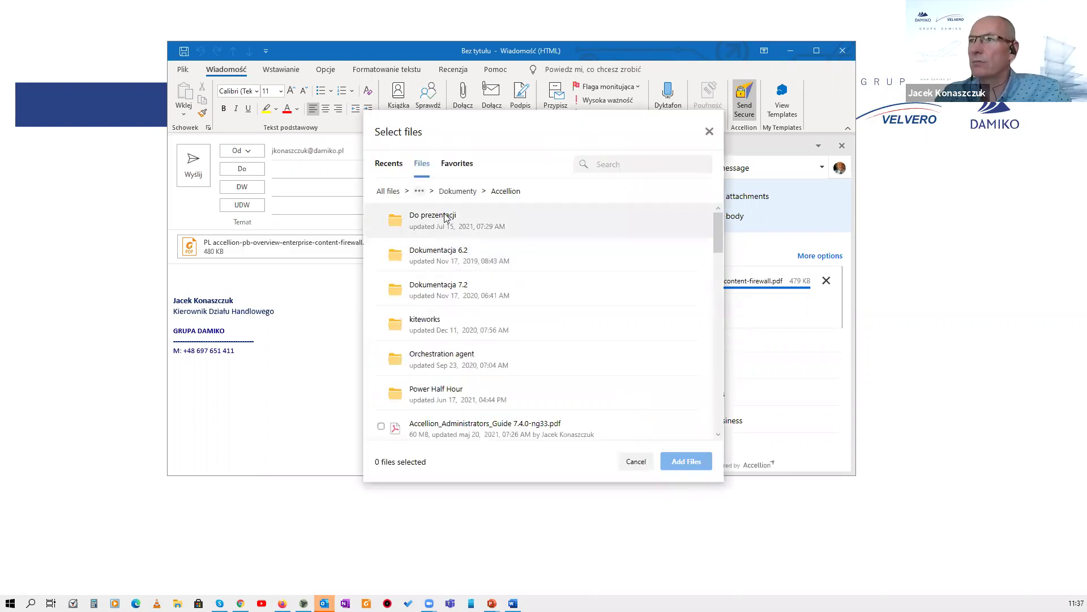
click(446, 219)
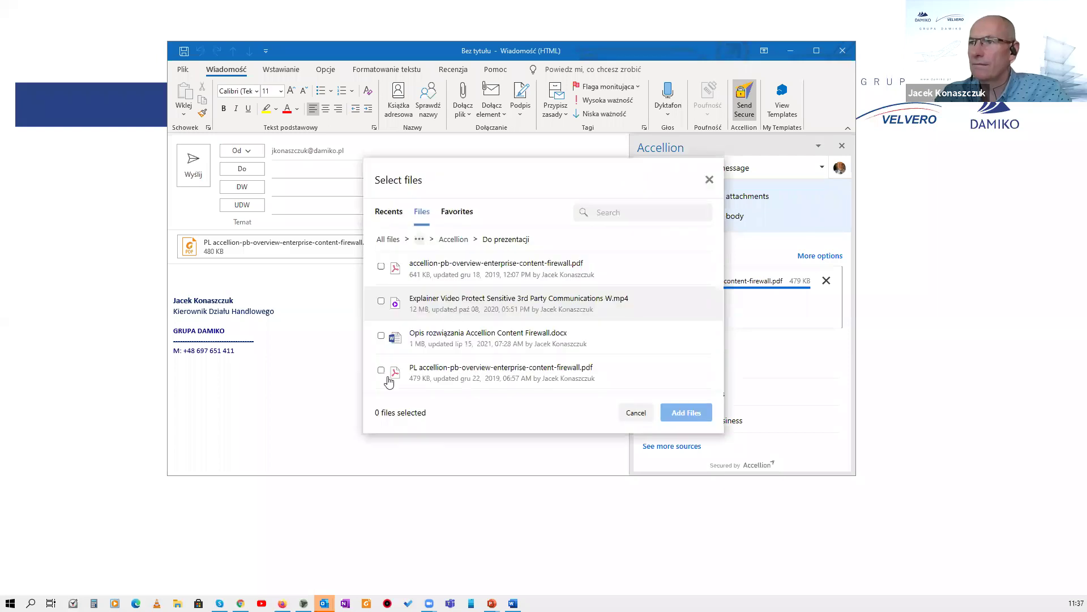
click(388, 376)
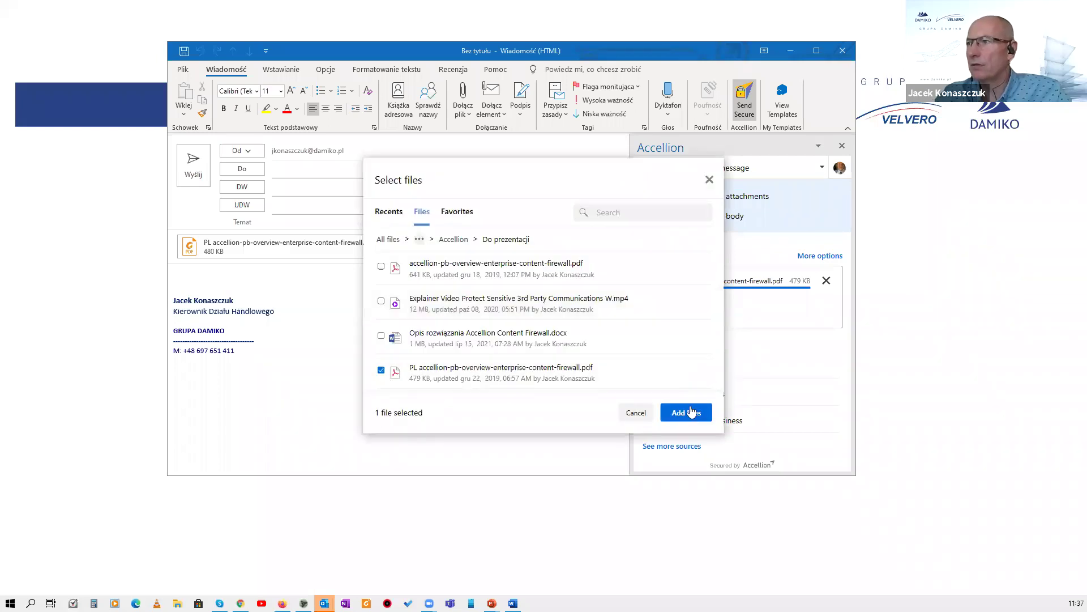
click(692, 412)
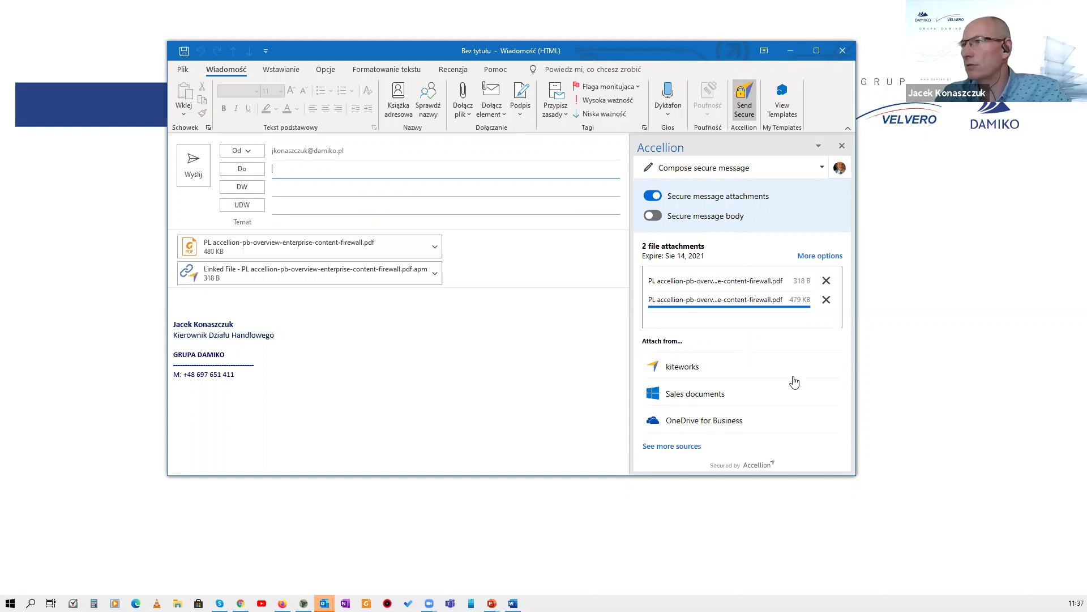
Review the Accellion secure message modes and options, leaving them unchanged.
click(734, 173)
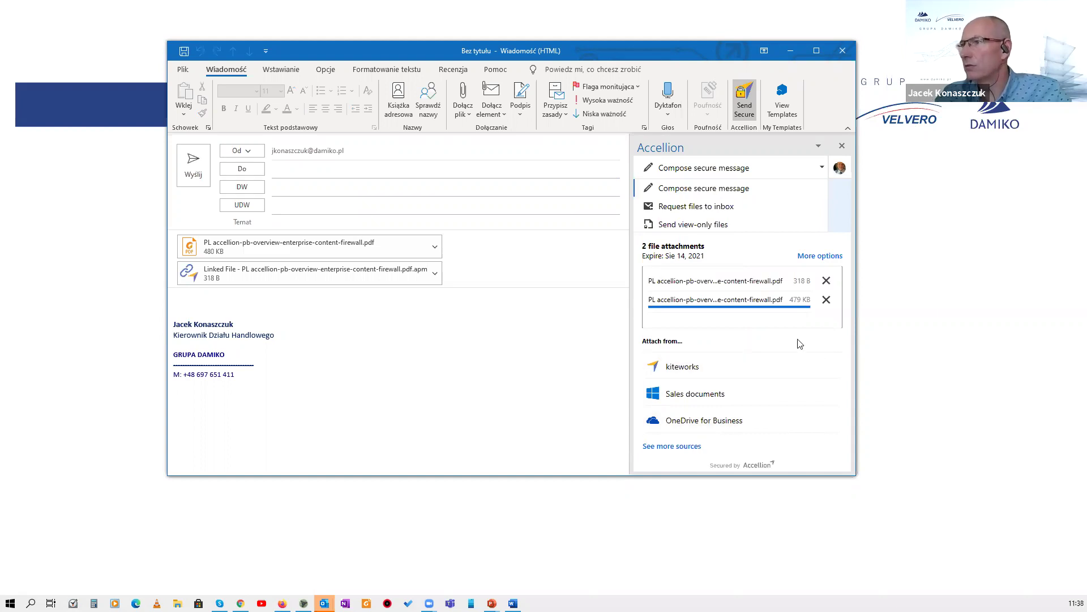
click(810, 258)
click(810, 258)
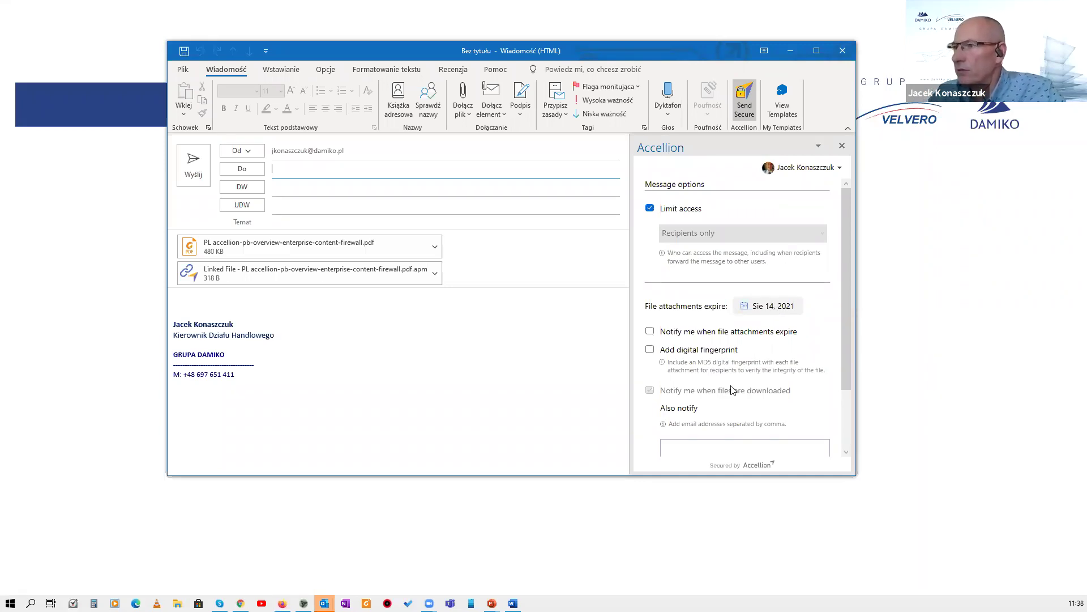
scroll(733, 385, down, 2)
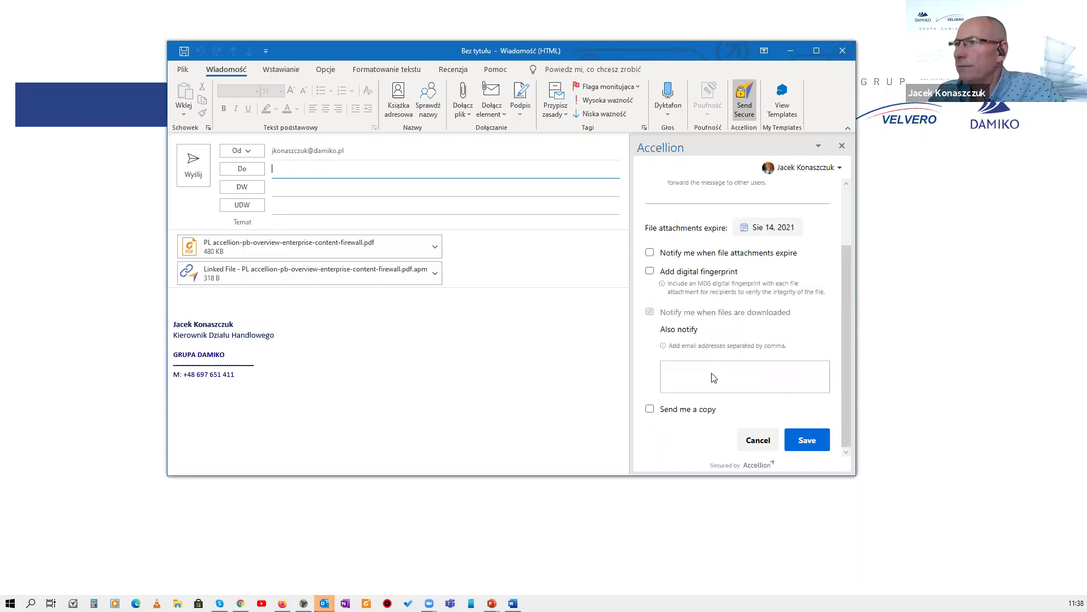
scroll(715, 374, up, 2)
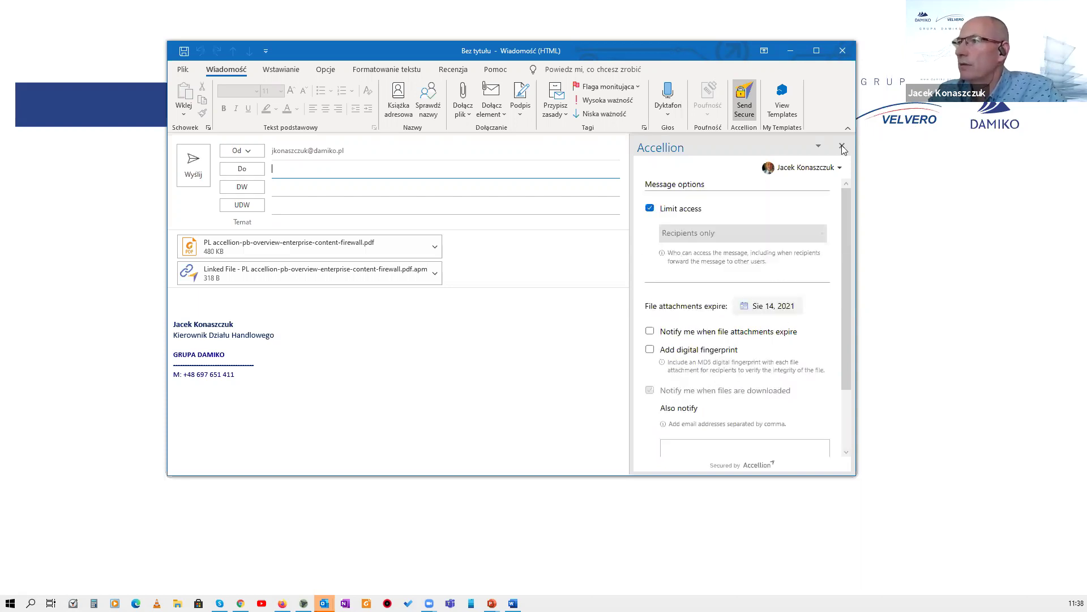
click(744, 102)
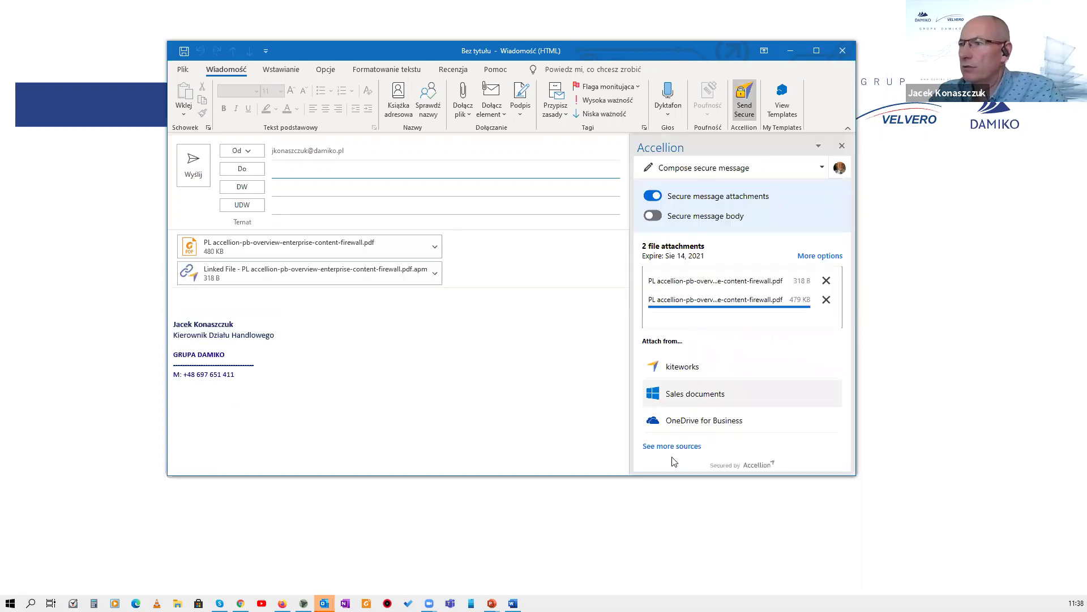
Address the message to the recipient's second mailbox, title it 'Pliki do pobrania', and send it.
click(326, 169)
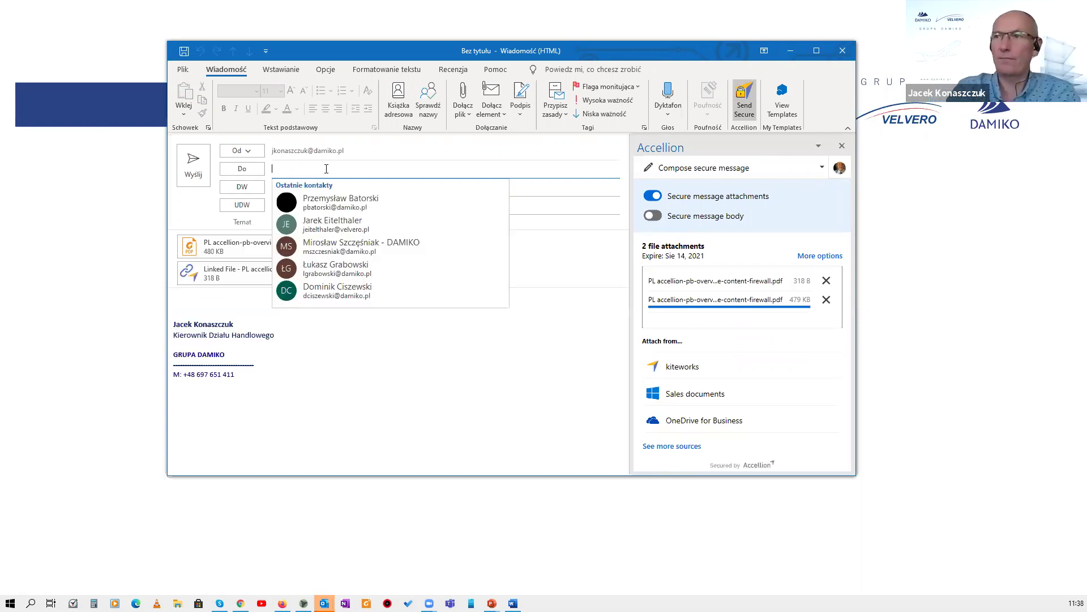
text(jko)
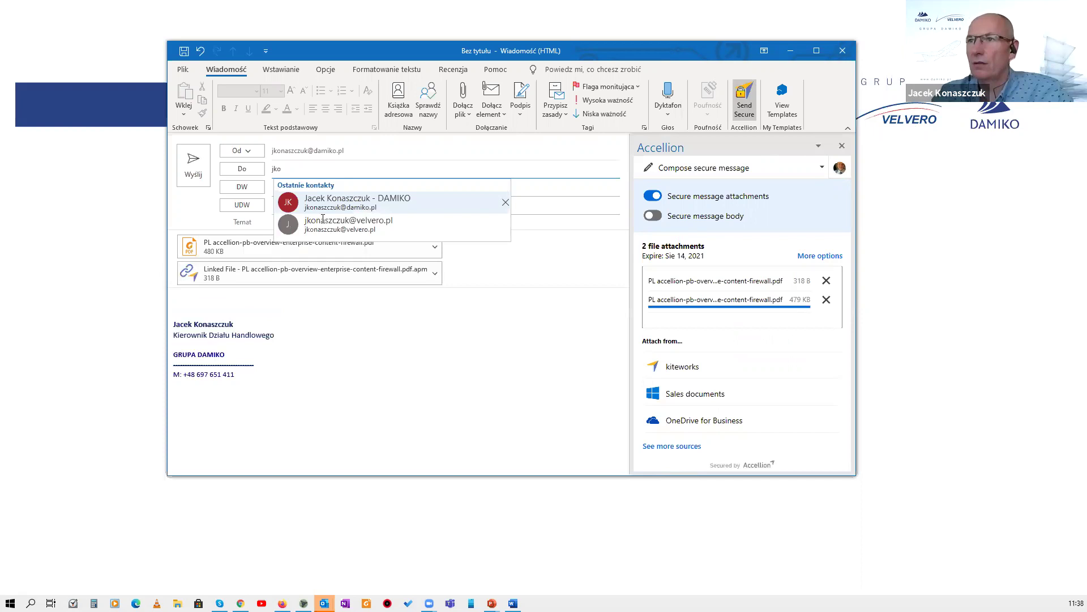
click(323, 219)
click(321, 220)
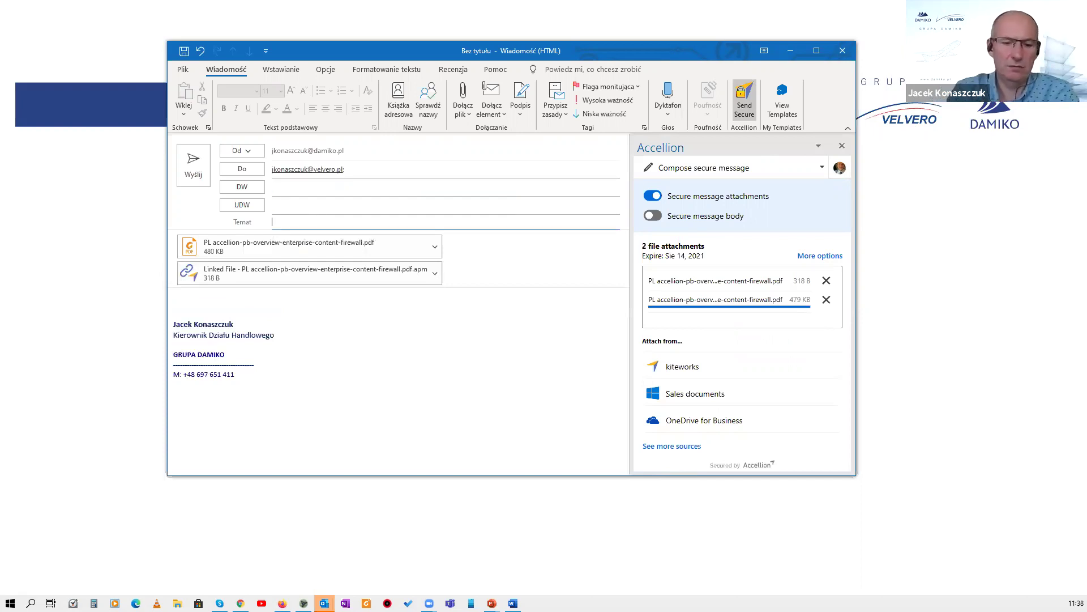
text(Pliki do pobrania)
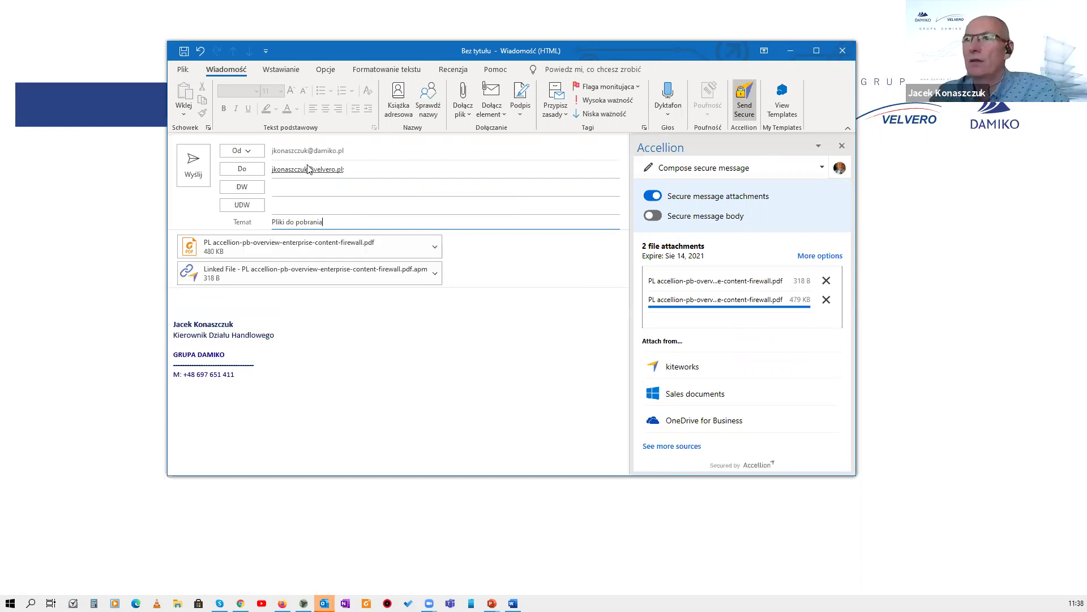
click(195, 166)
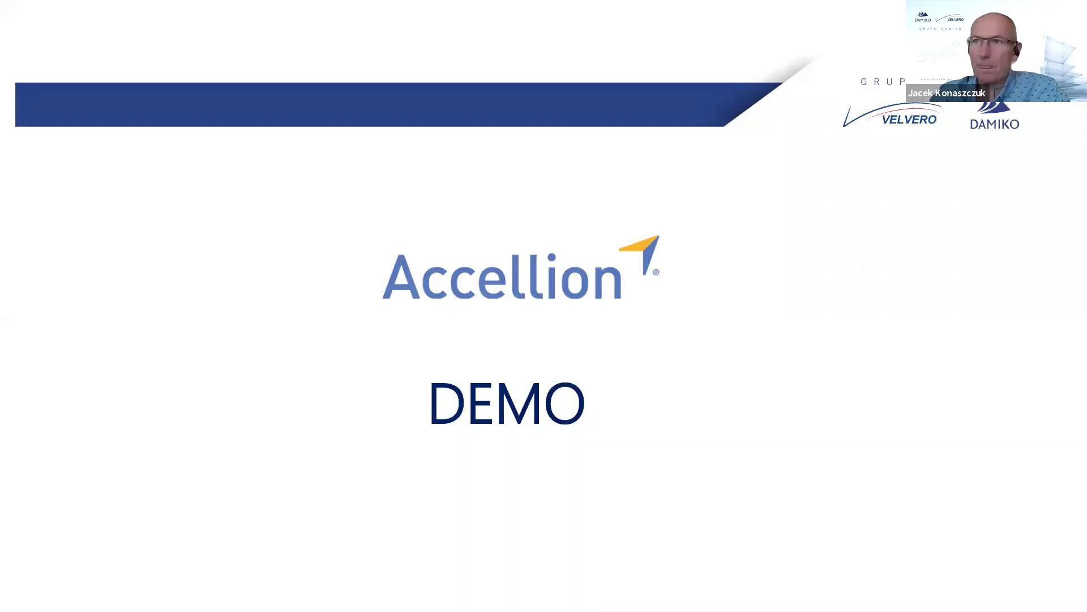
In the Cloud Mail inbox, open the secure-file notice, allow its images, and follow the kiteworks link.
key(alt+Tab)
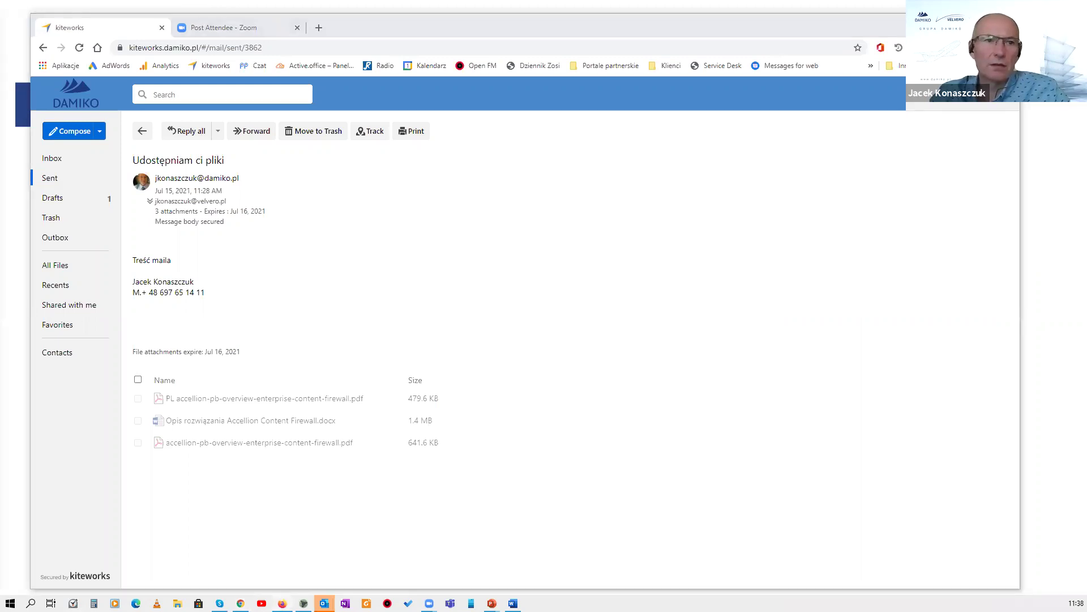
click(235, 4)
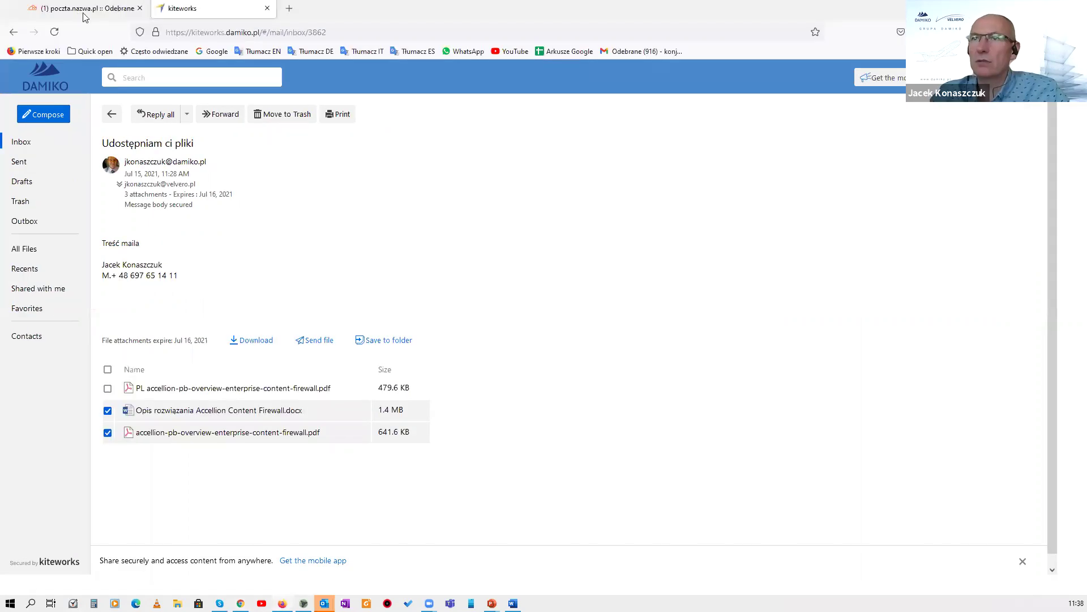
key(ctrl+Tab)
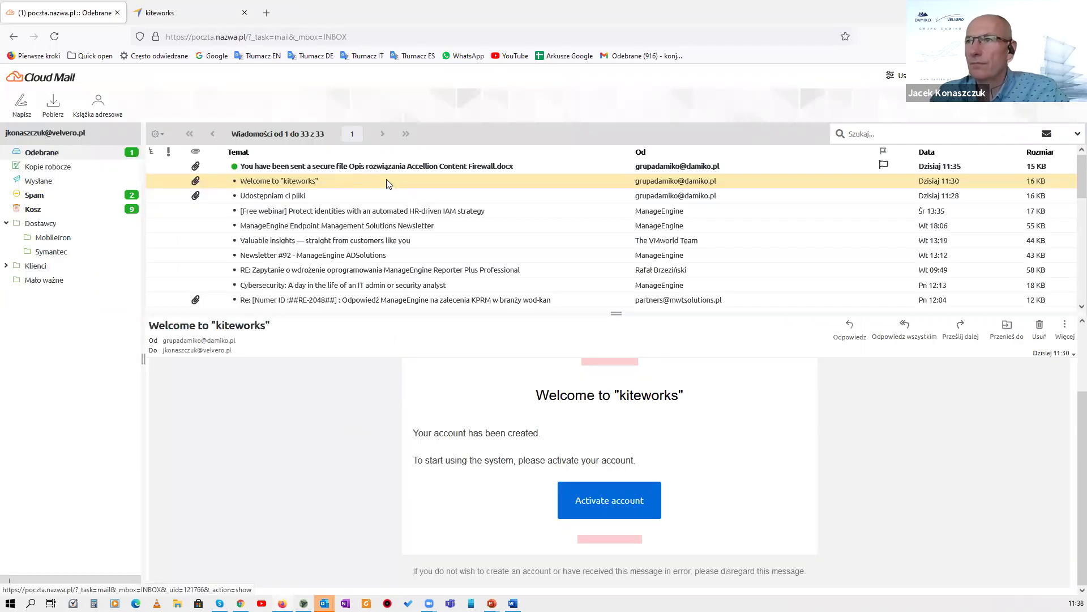
click(374, 168)
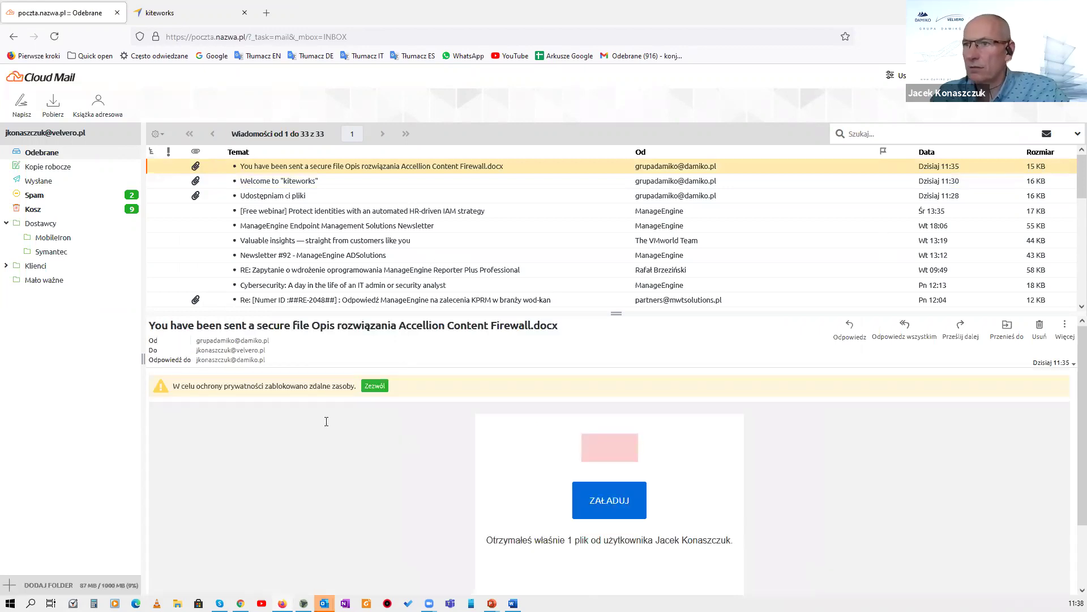
click(379, 387)
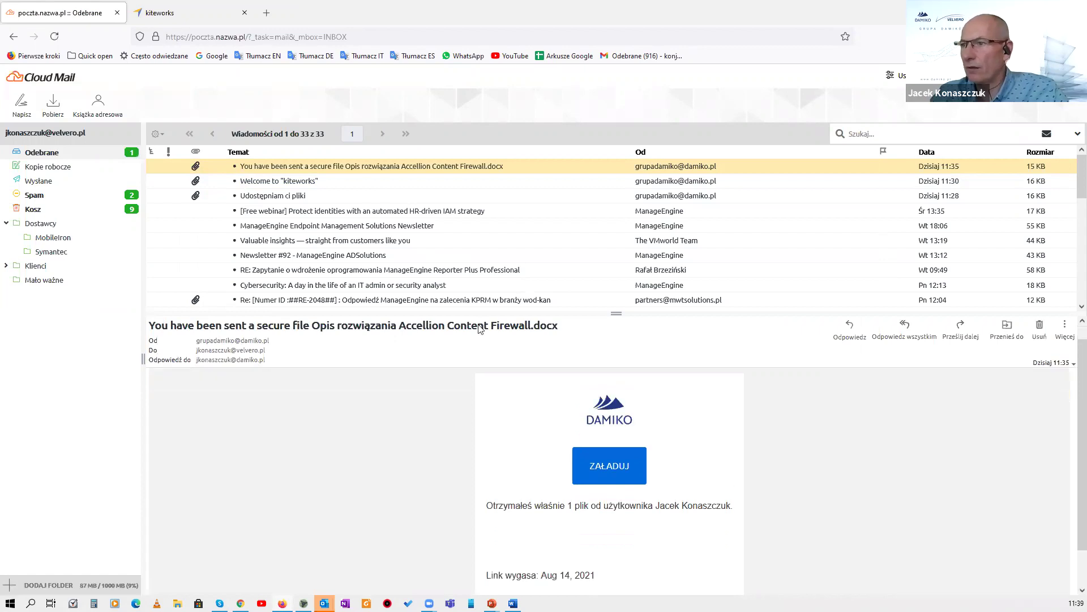
scroll(516, 385, down, 1)
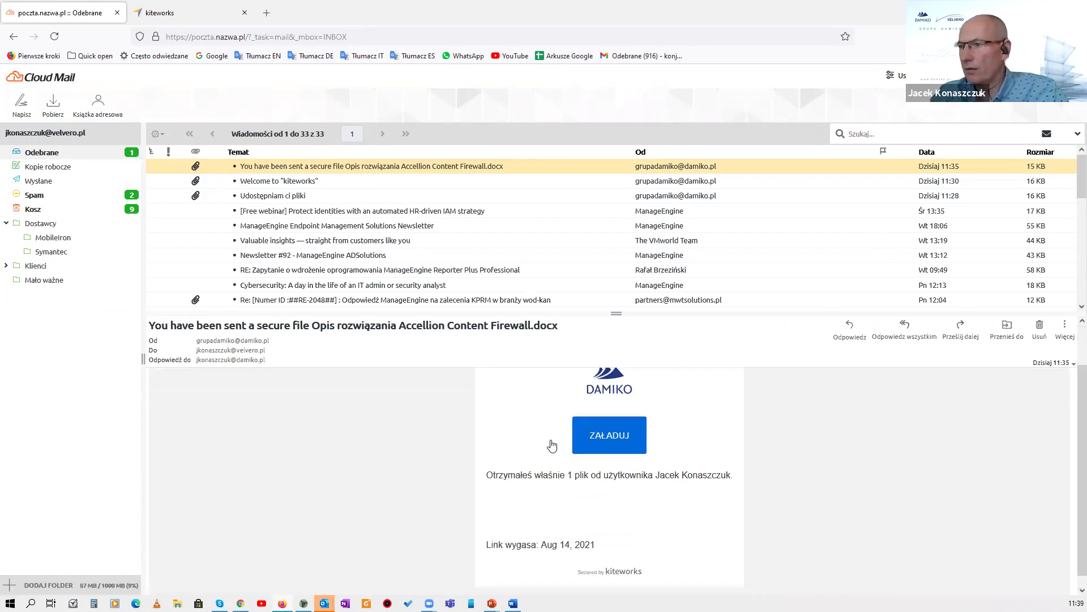
click(614, 429)
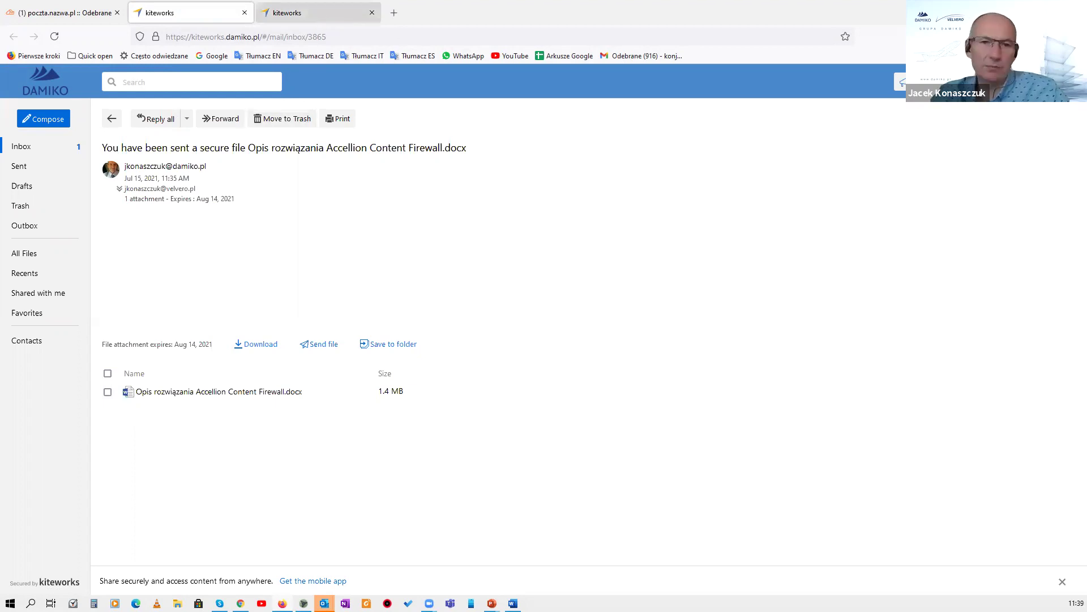
Download Opis rozwiązania Accellion Content Firewall.docx from kiteworks, open it in Word, then close it.
key(ctrl+Tab)
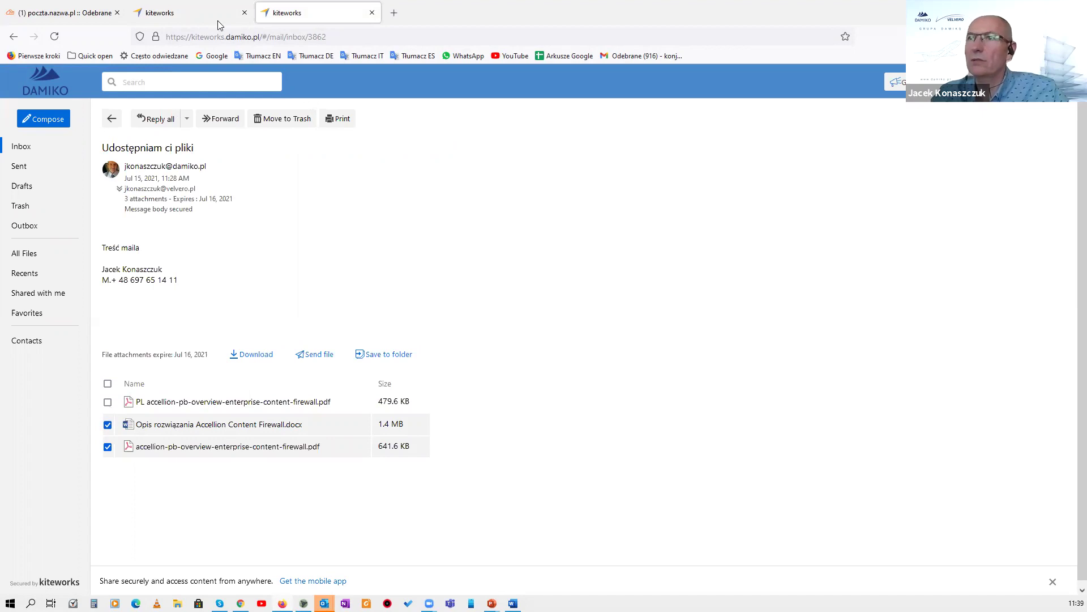
key(ctrl+shift+Tab)
click(108, 392)
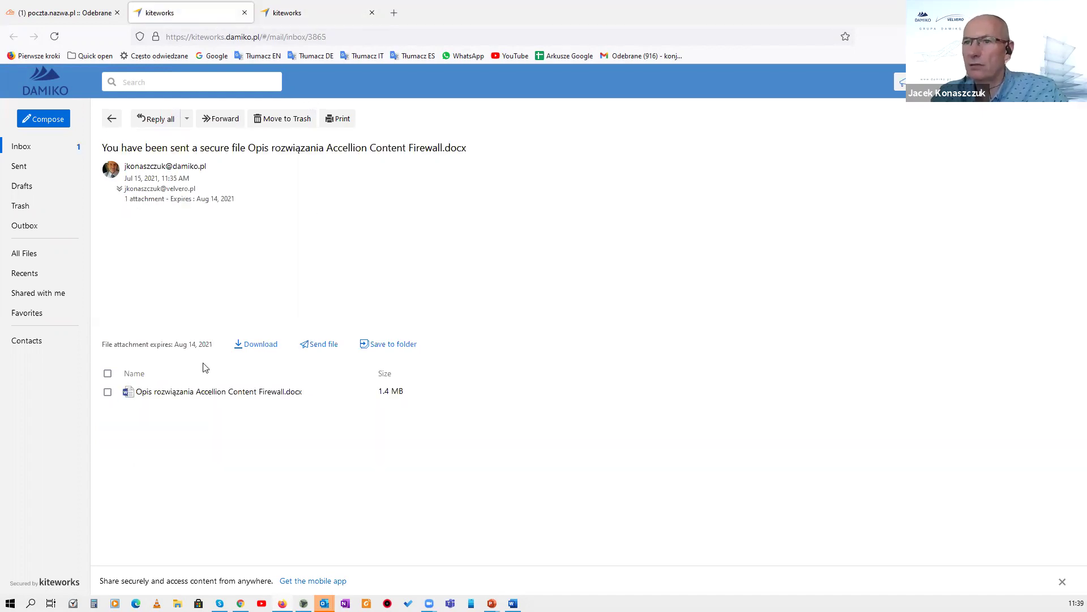
click(260, 343)
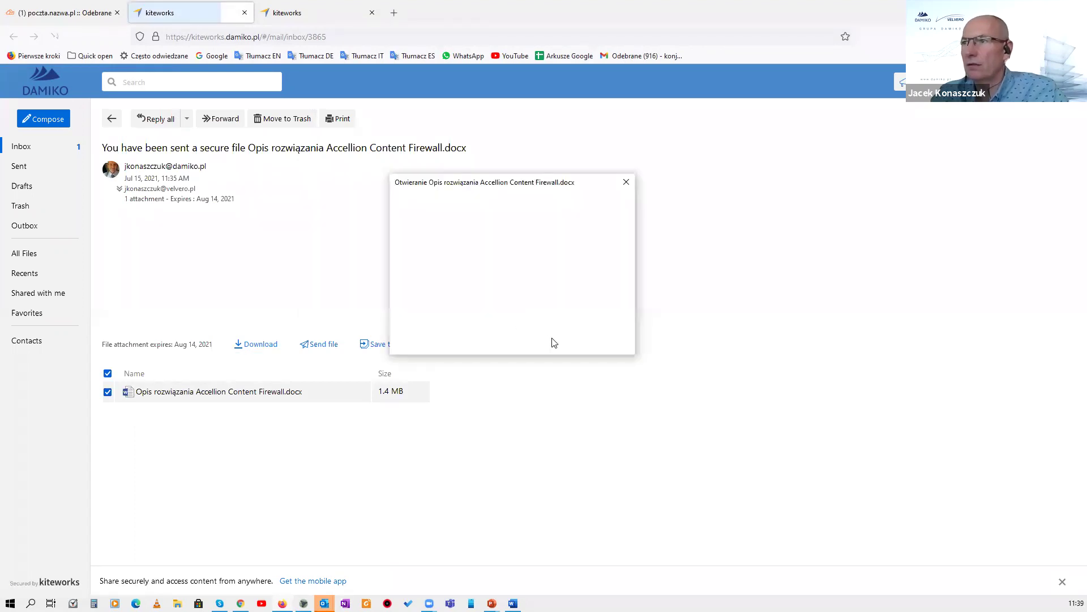
click(539, 337)
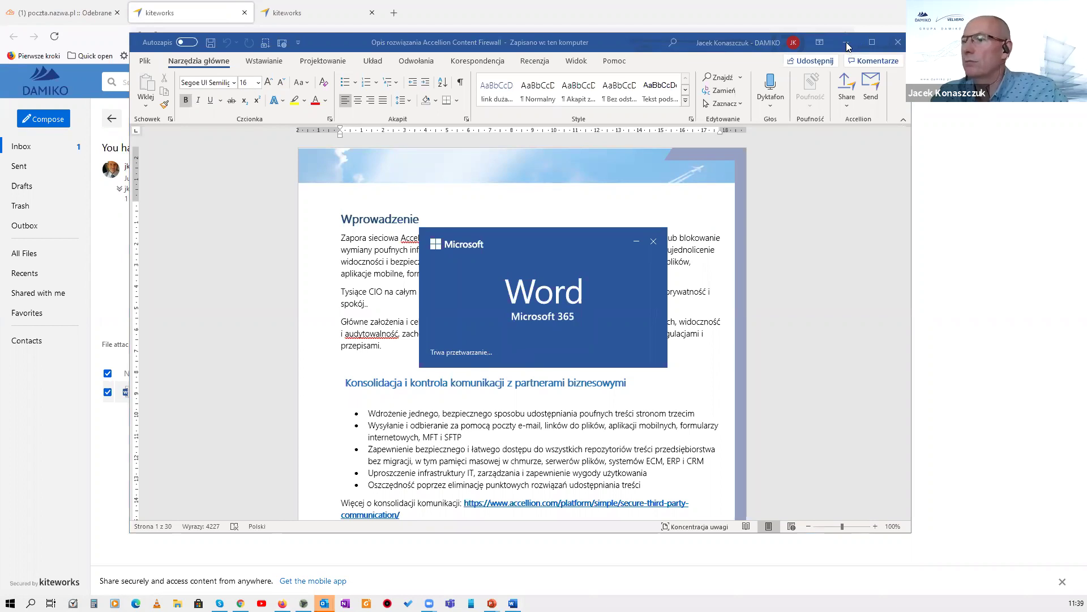
click(899, 49)
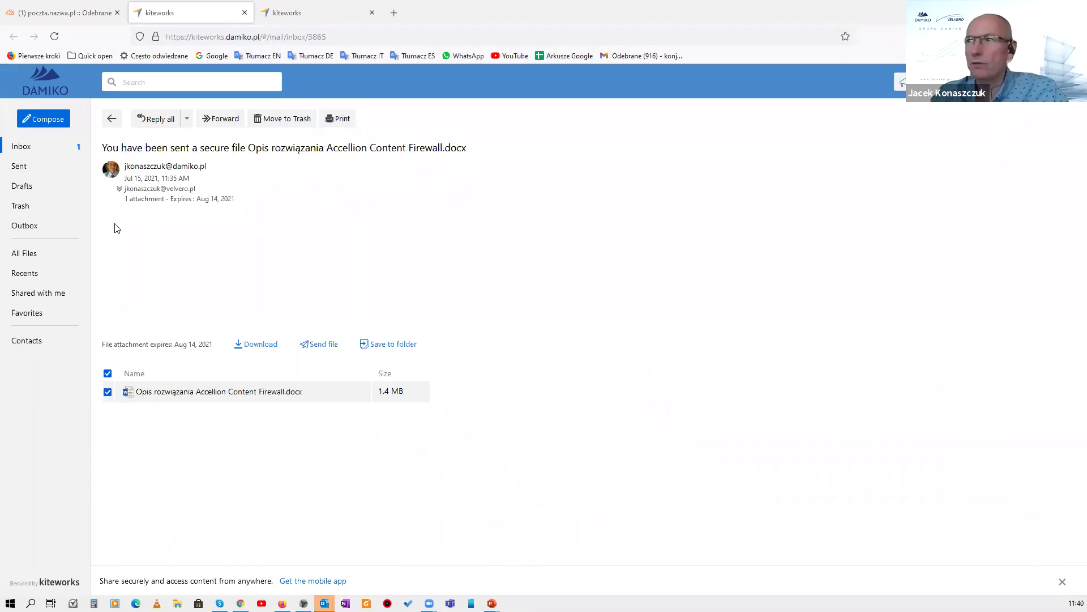
Bring up the received Pliki do pobrania message and view its secure attachment tracking report.
key(alt+Tab)
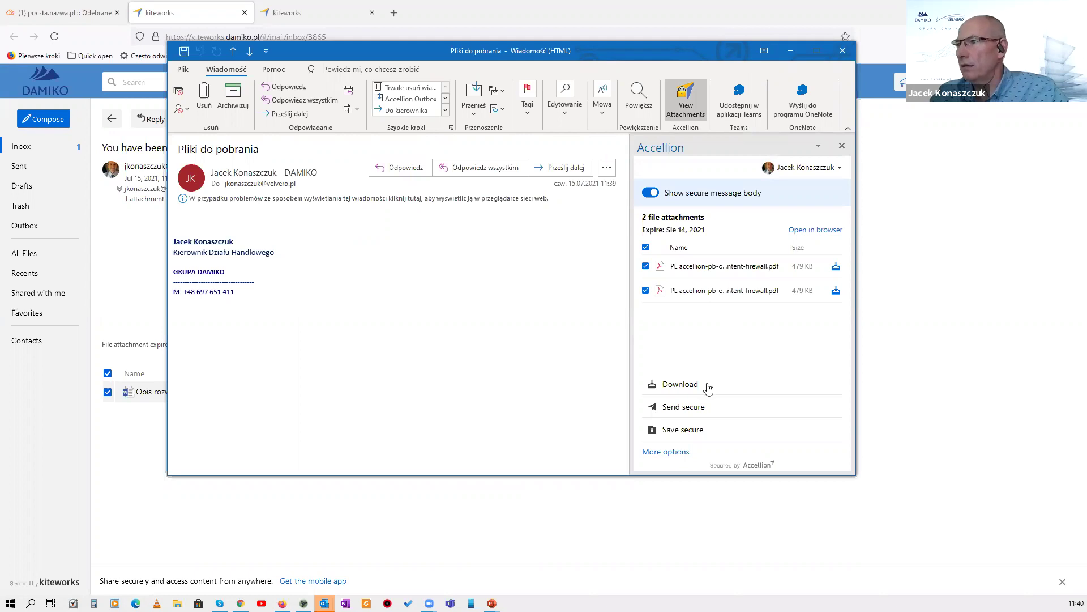
click(677, 453)
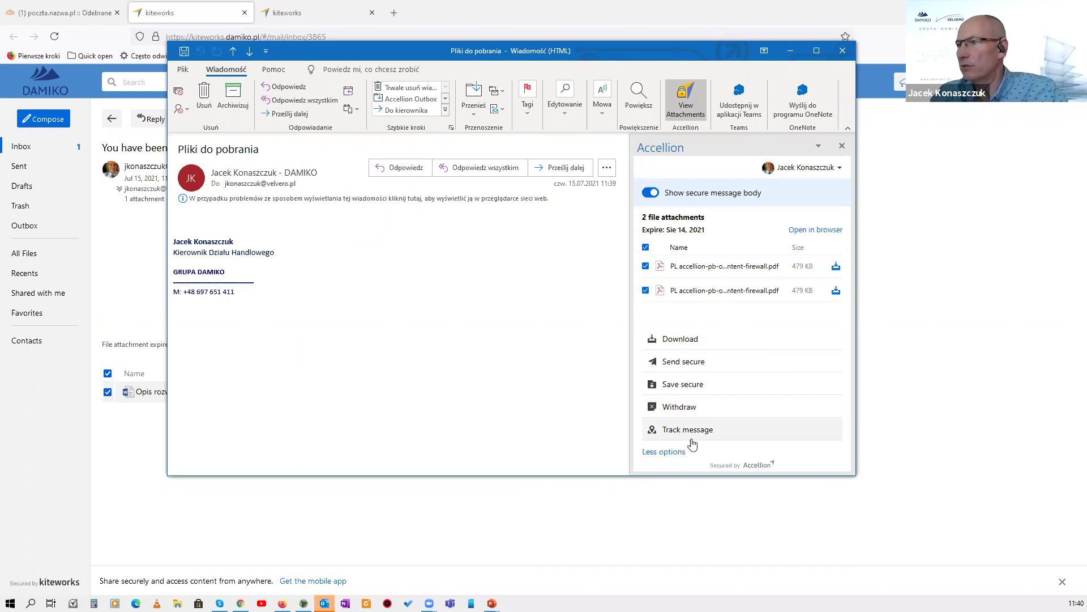
click(688, 431)
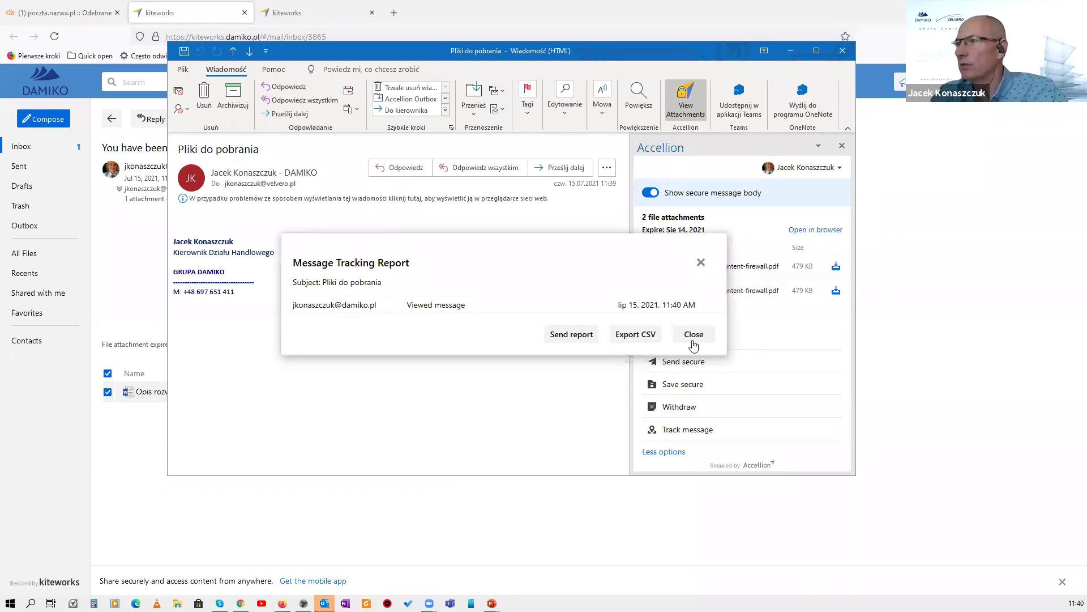
Close the tracking report, the secure attachments pane and the Pliki do pobrania message.
click(694, 335)
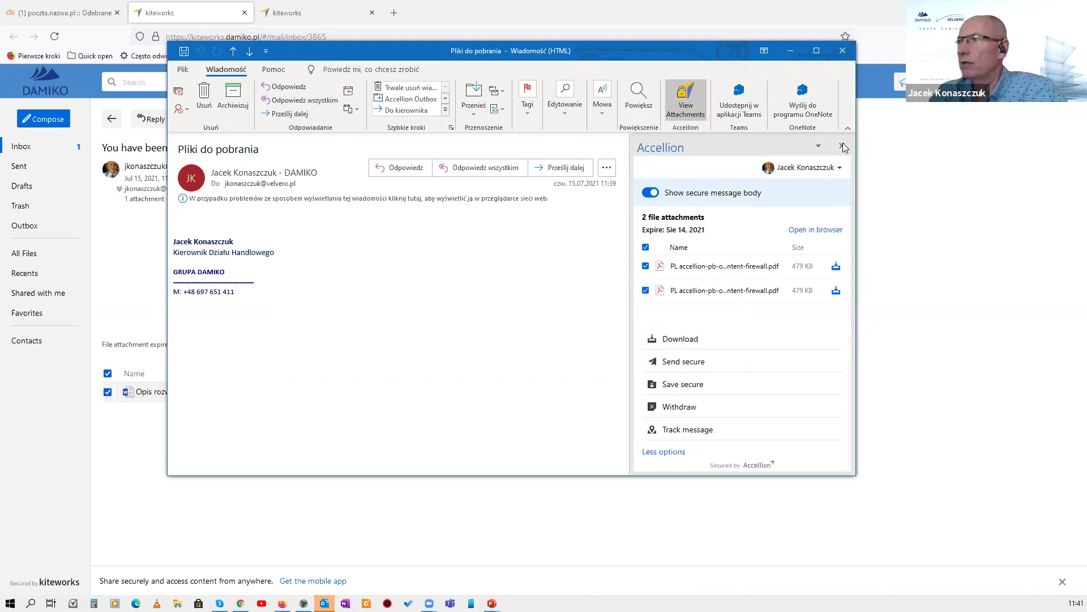
click(843, 147)
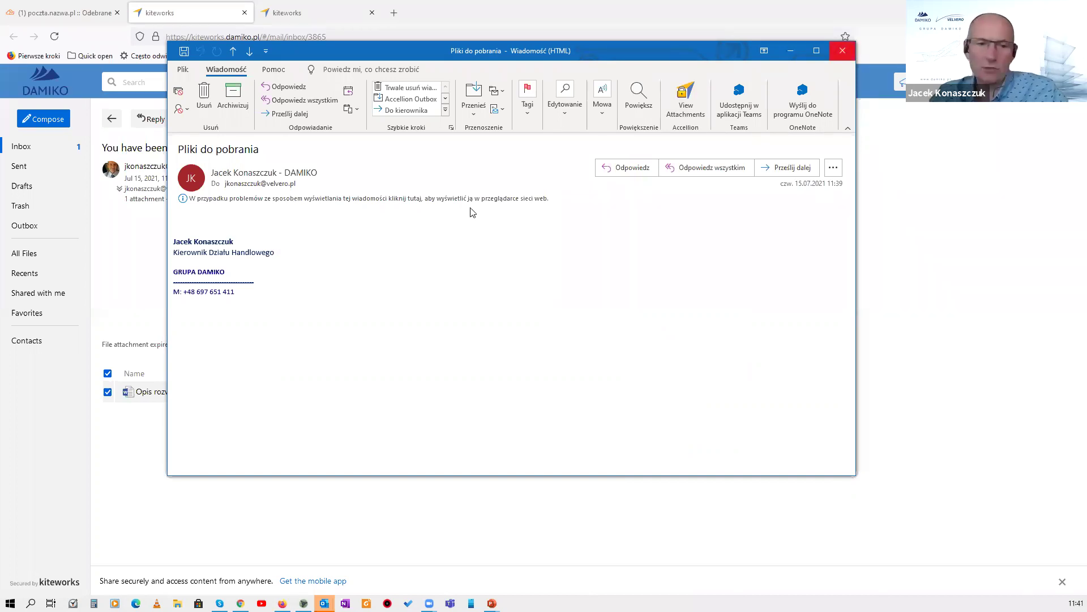
key(Escape)
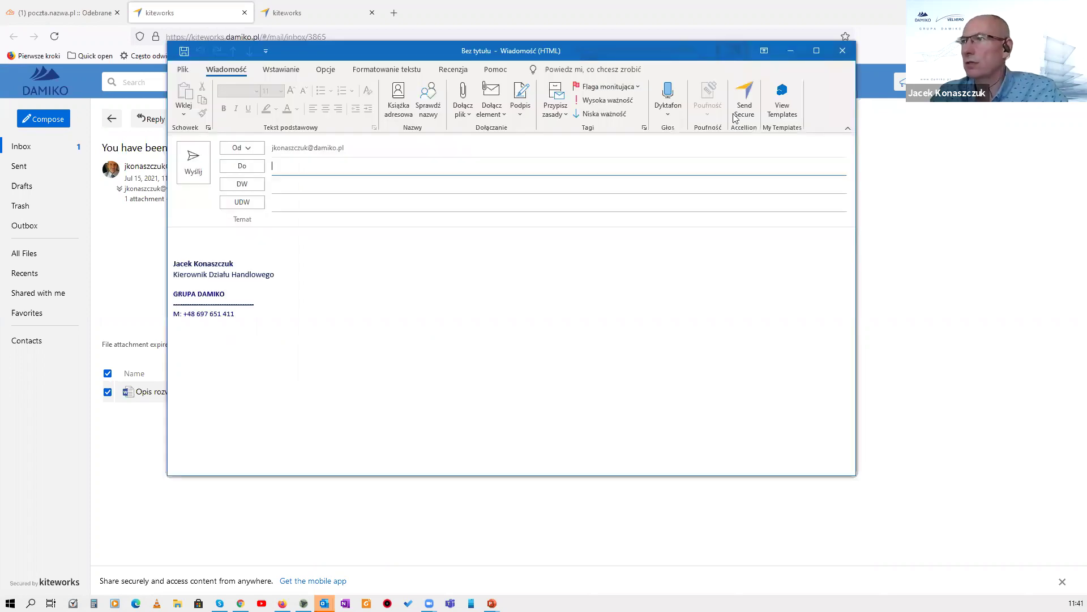
Make the message a kiteworks file request addressed to the chosen suggested contact.
click(732, 101)
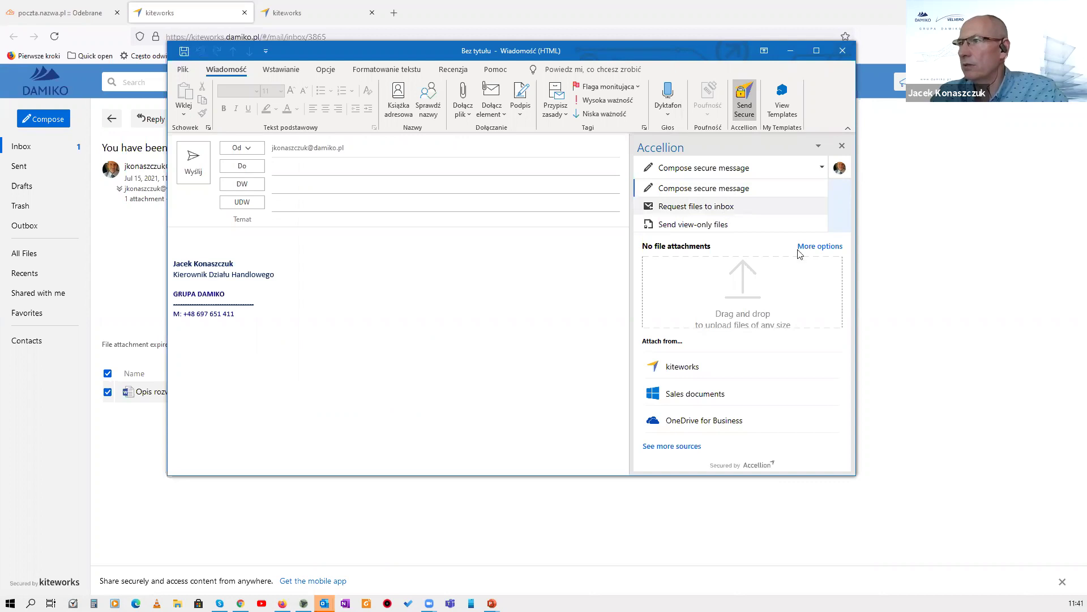
click(727, 208)
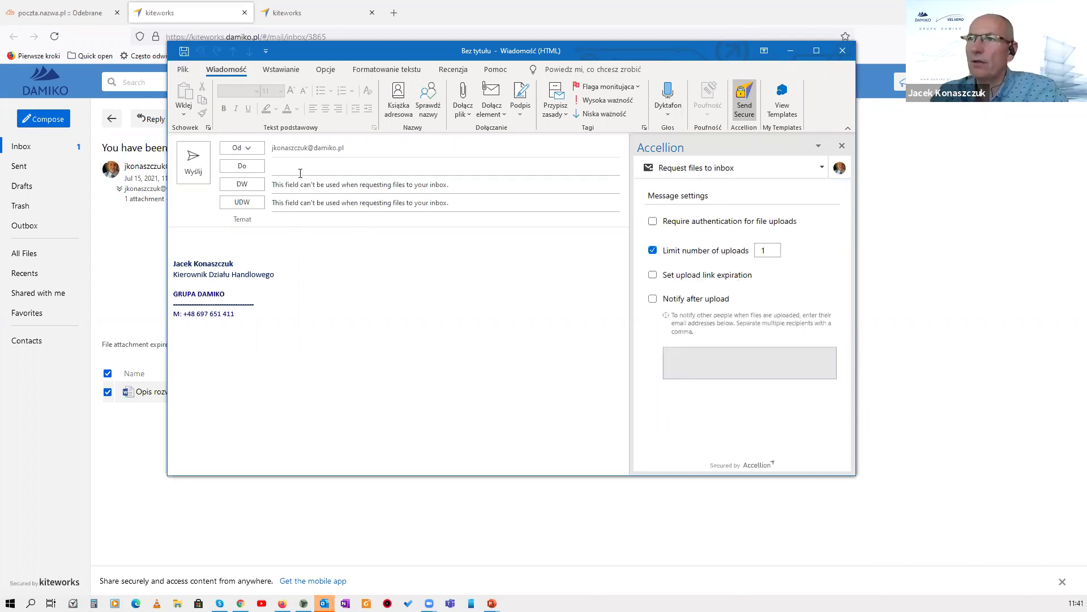
click(329, 158)
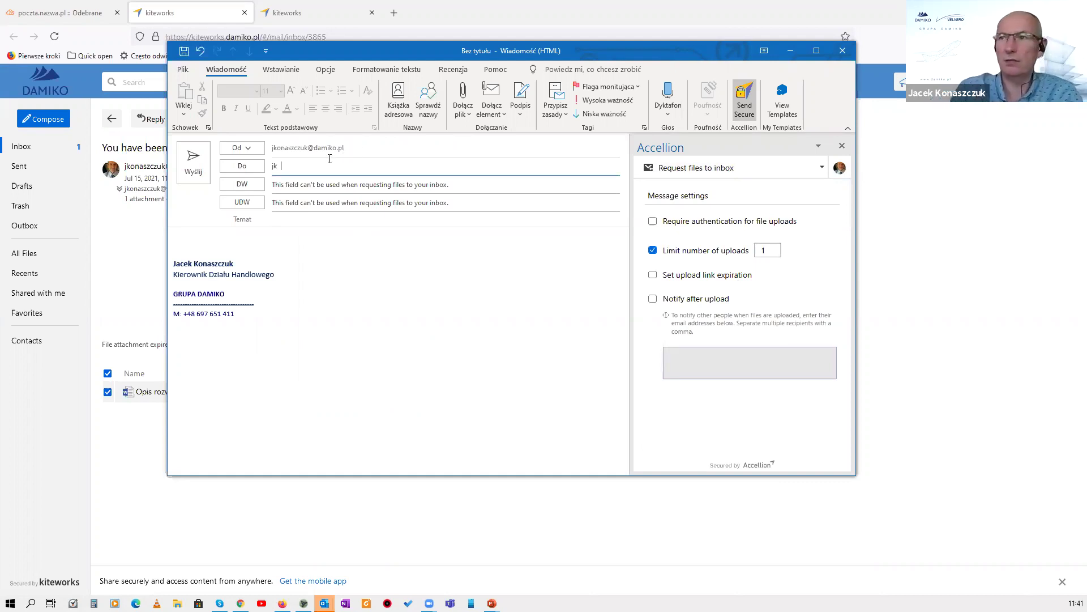
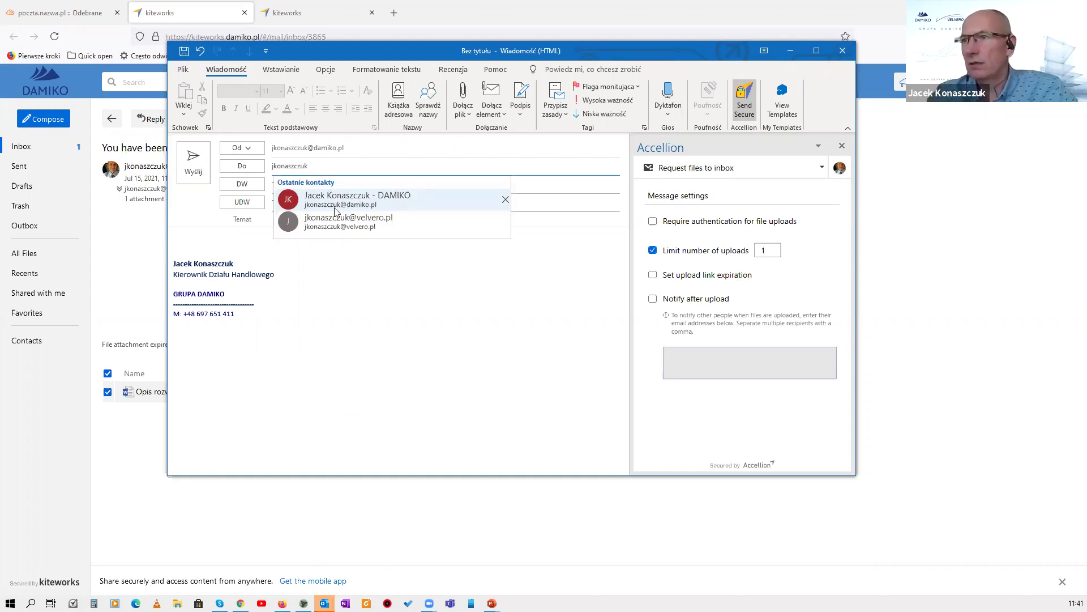
key(Down)
key(Return)
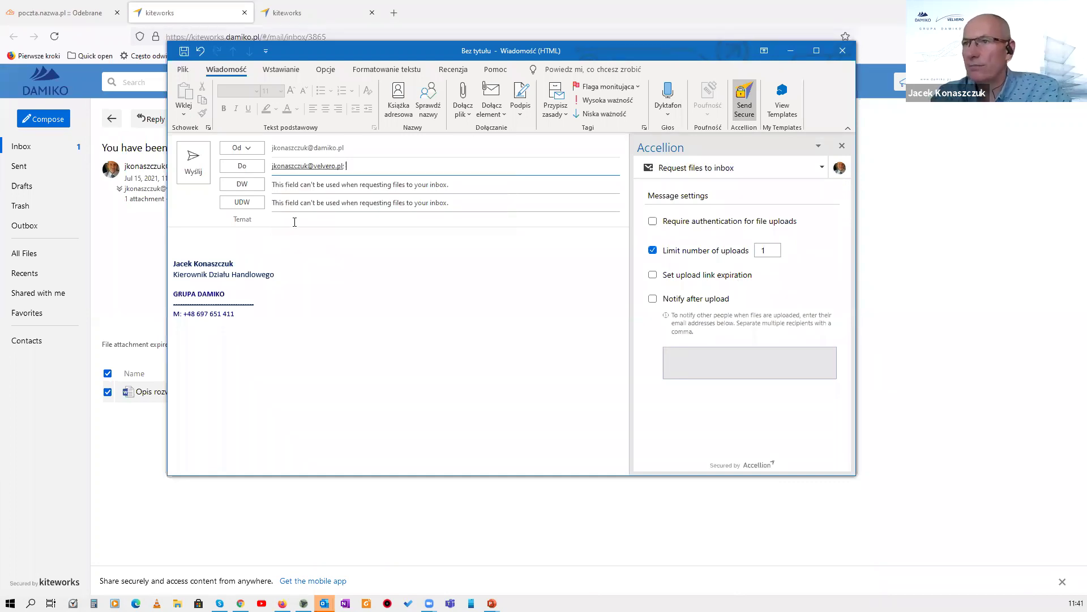
Title the request 'Prosze wysłać pli', enable upload notification, and send it.
click(339, 219)
text(Prosze wysl)
key(BackSpace)
text(łać pli)
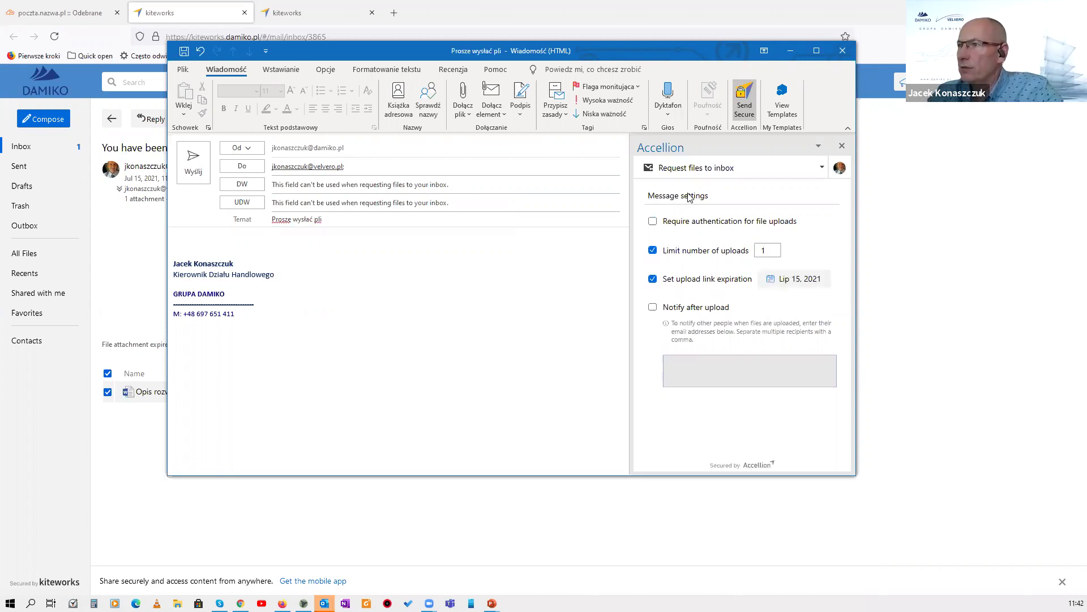
click(653, 308)
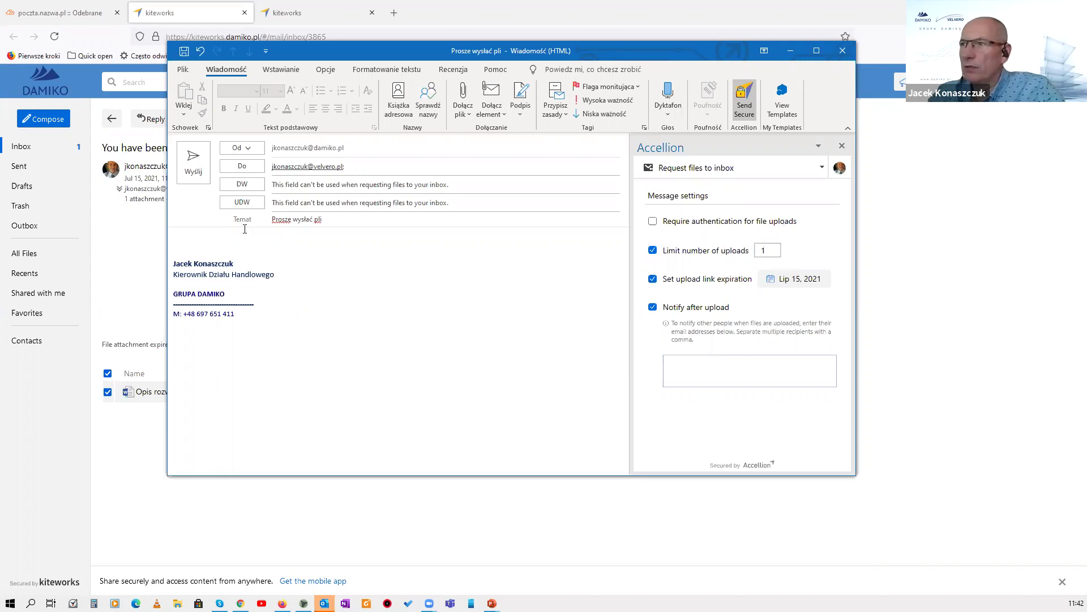
click(193, 162)
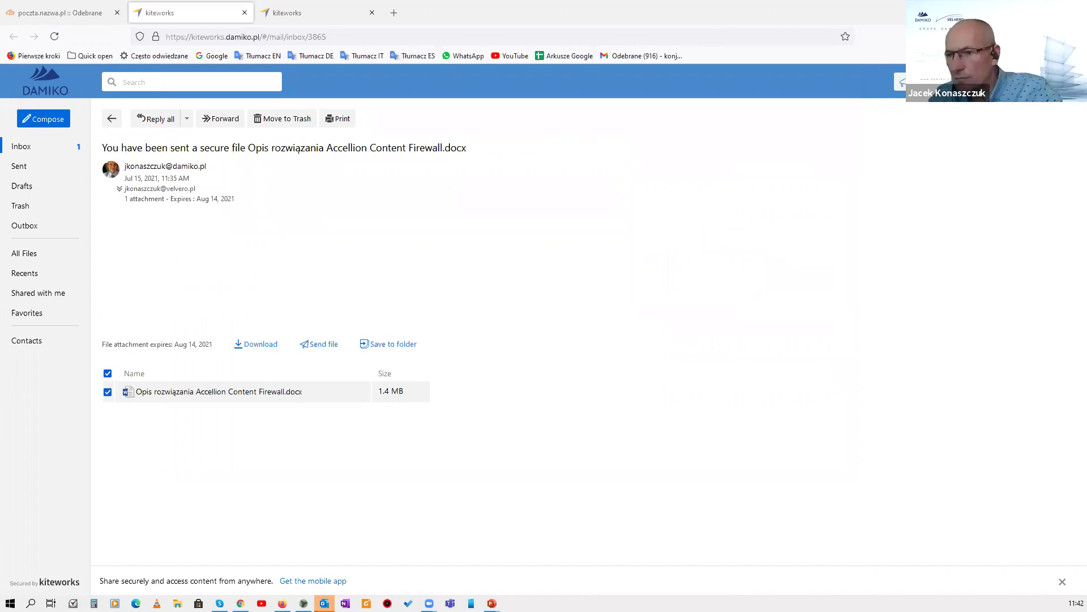
Open the 'Prosze wysłać pli' email in Cloud Mail and follow its Załaduj pliki upload link.
mouse_move(241, 603)
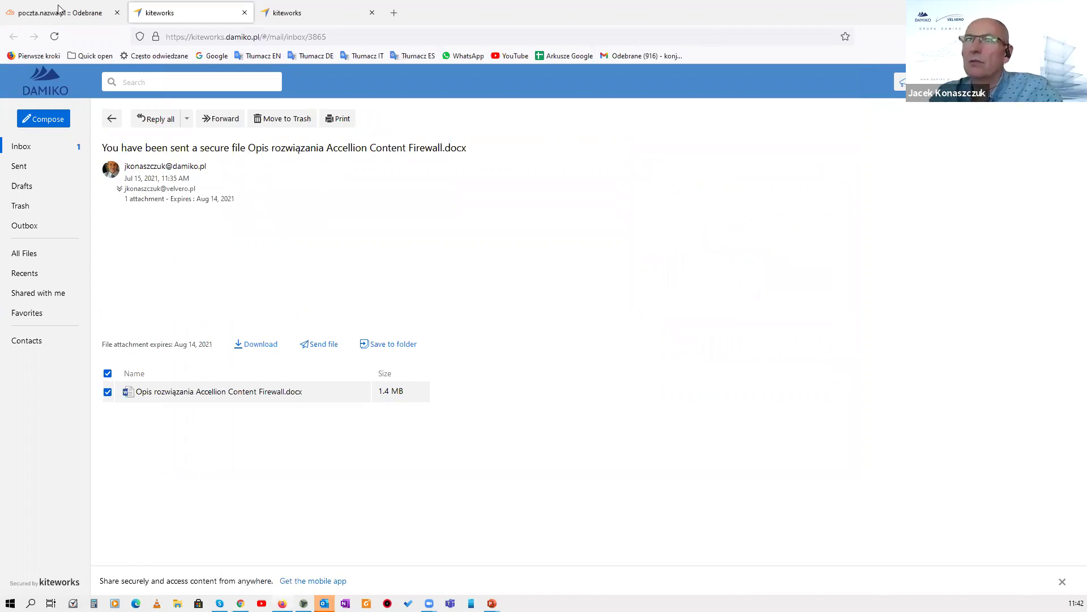
key(ctrl+shift+Tab)
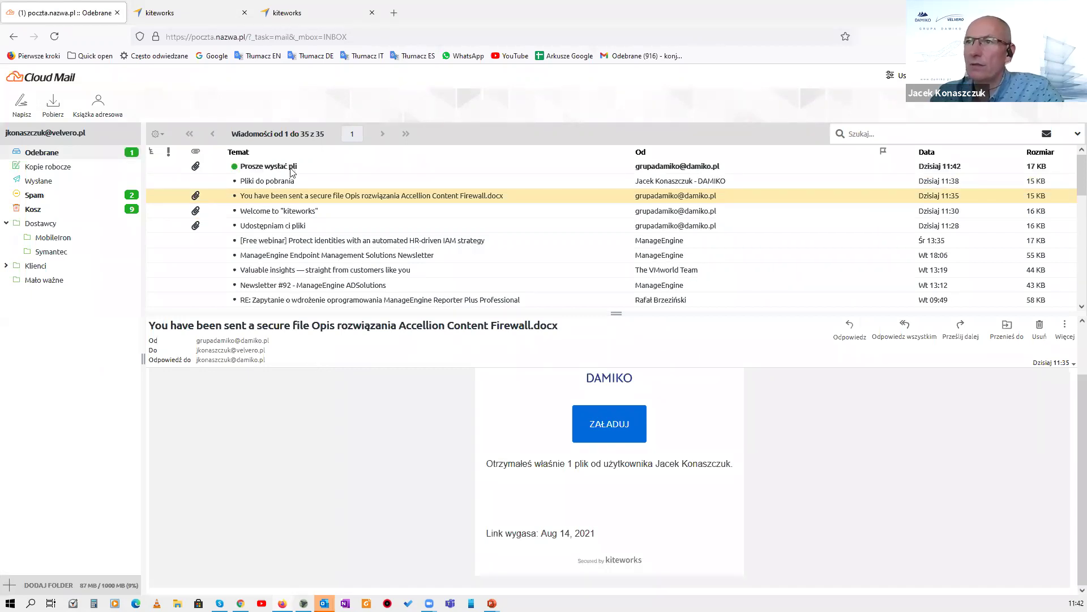
key(Up)
key(Up)
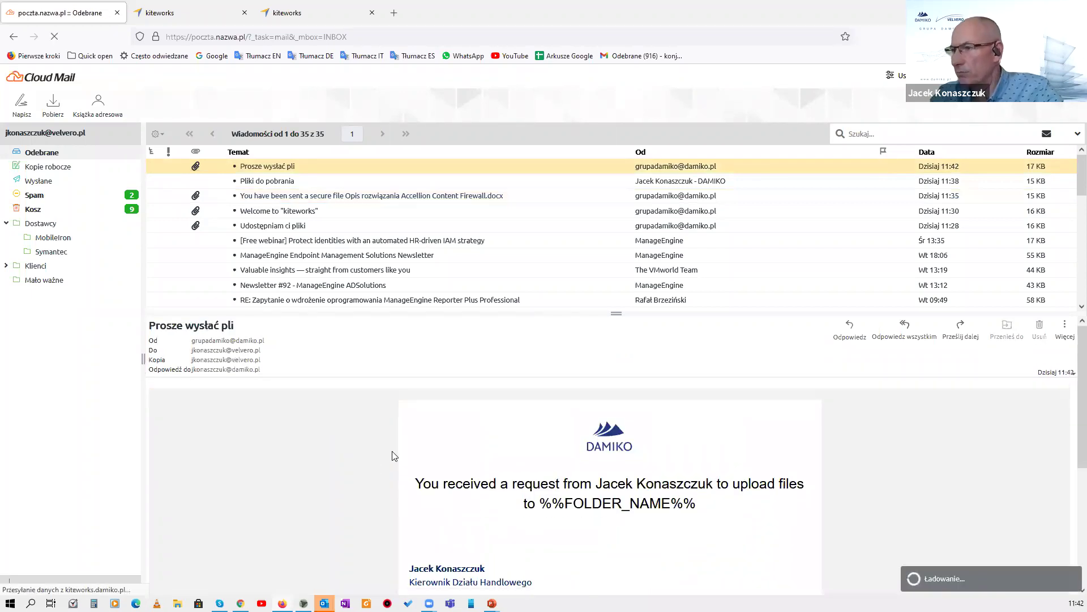
scroll(396, 455, down, 2)
scroll(620, 465, up, 2)
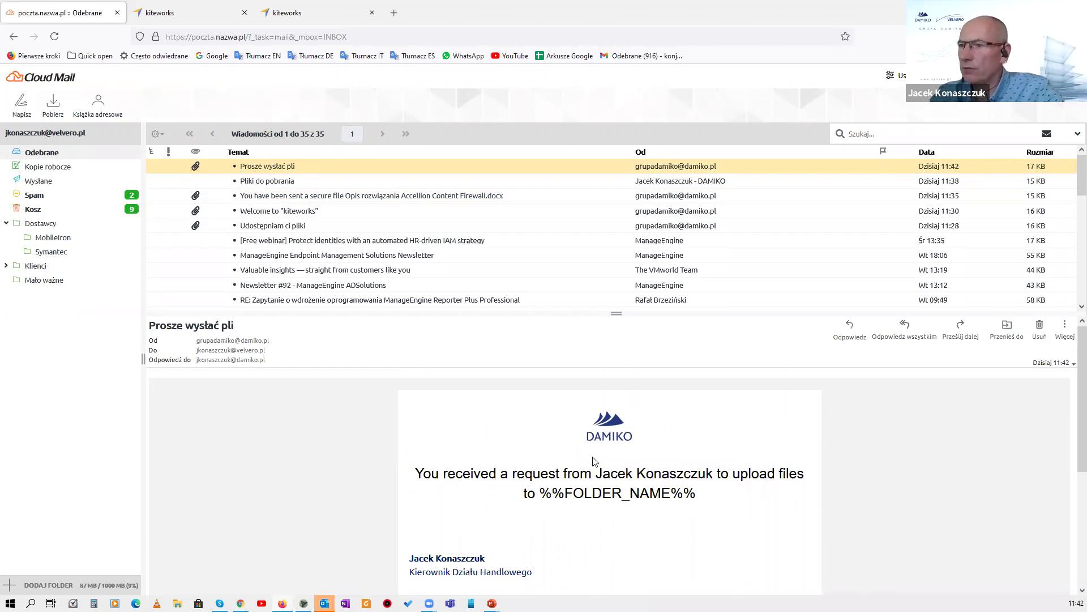
scroll(595, 462, down, 3)
scroll(396, 468, up, 2)
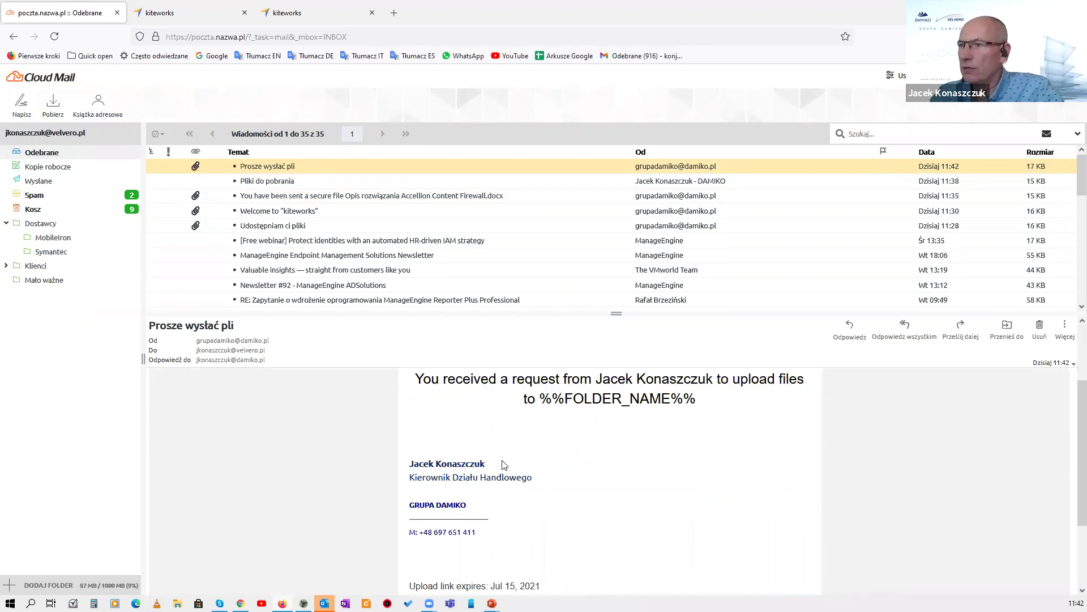
scroll(506, 464, up, 1)
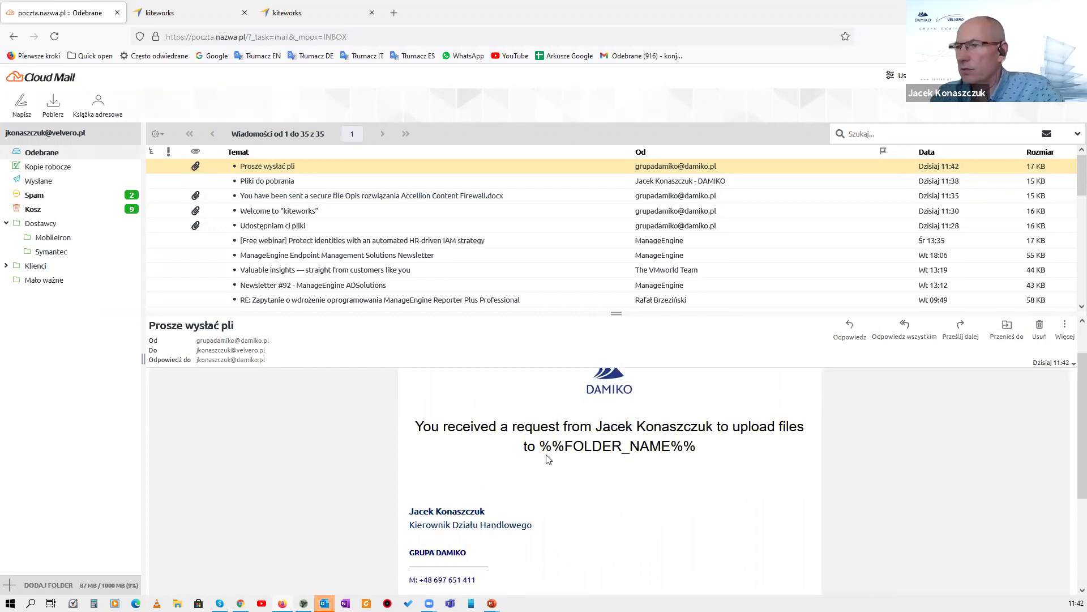
scroll(547, 458, down, 2)
scroll(547, 457, up, 2)
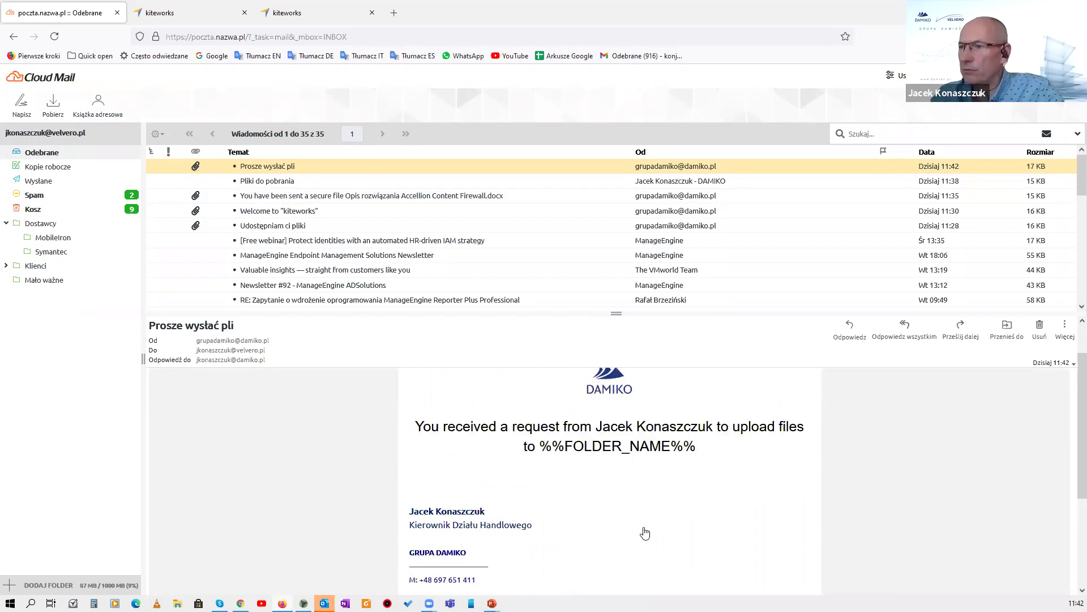
scroll(643, 532, down, 3)
click(603, 528)
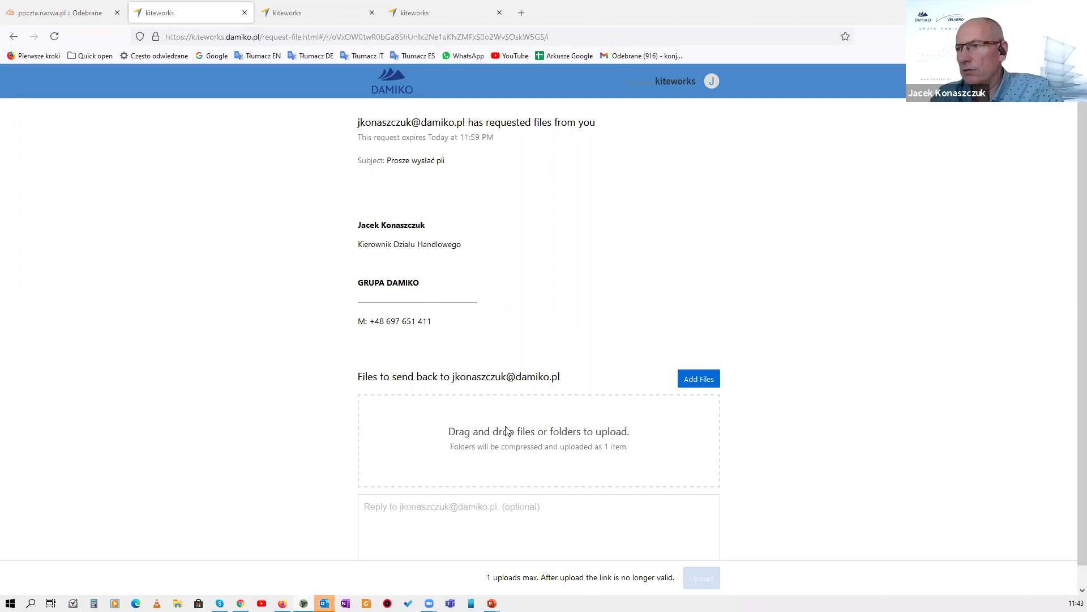
Upload 'Opis rozwiązania Accellion Content Firewall.docx' to the request, then return to the kiteworks mailbox.
drag(507, 432, 507, 432)
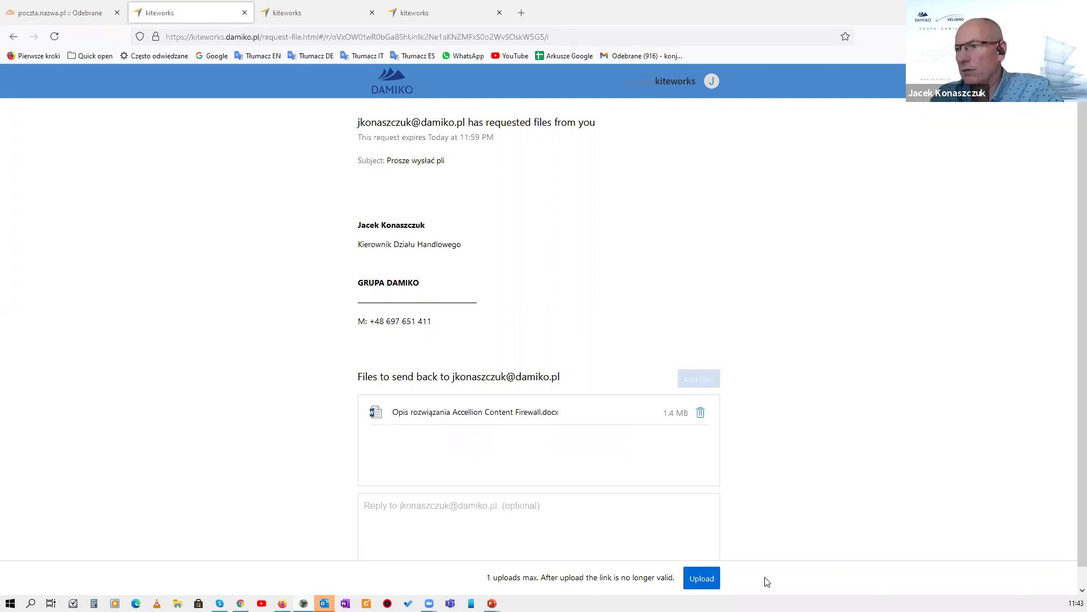
click(705, 580)
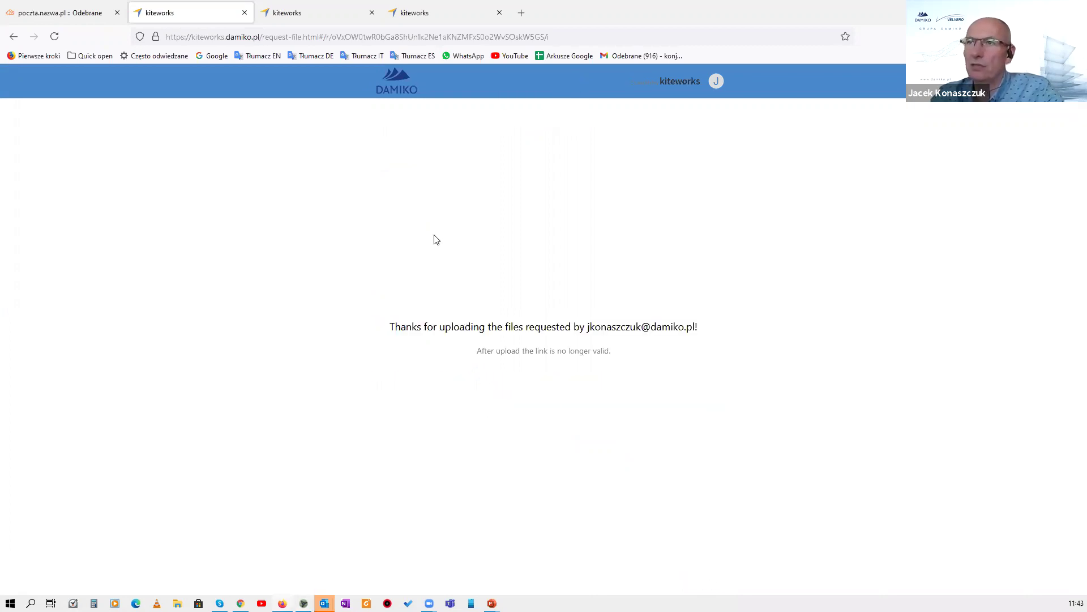
click(311, 14)
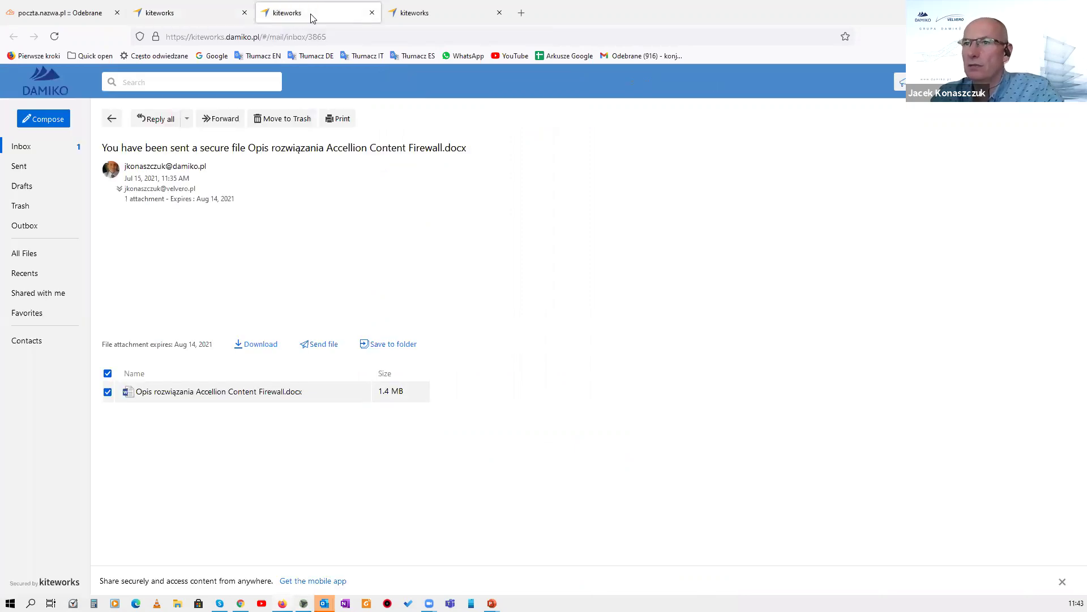
Review the 'Prosze wysłać pli' and 'Pliki do pobrania' inbox messages, then switch to the Outlook reply.
click(25, 148)
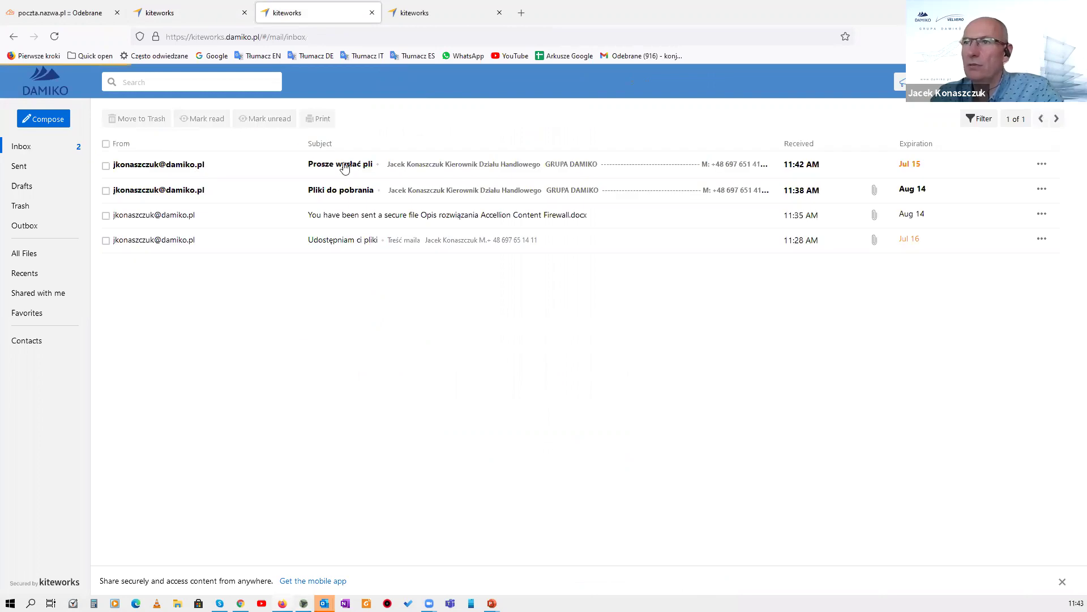
click(453, 164)
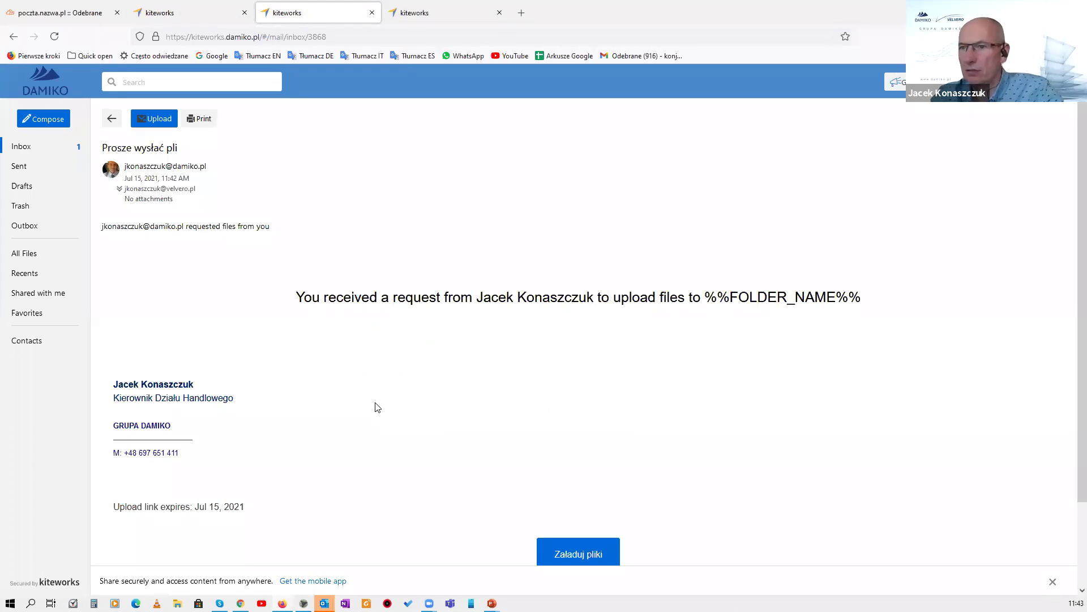
scroll(378, 407, down, 2)
scroll(85, 187, up, 2)
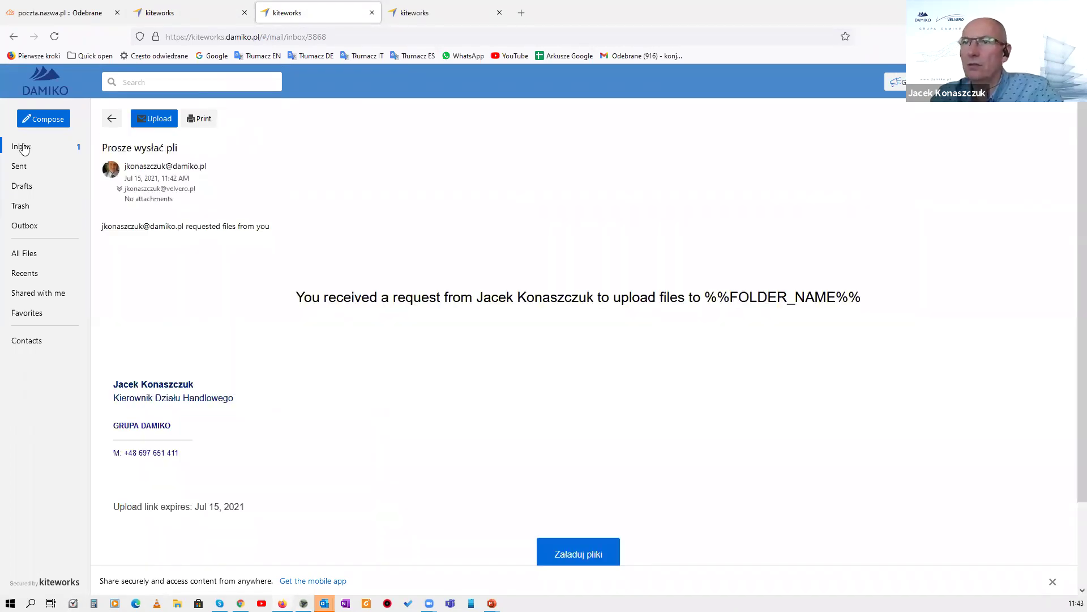
click(23, 148)
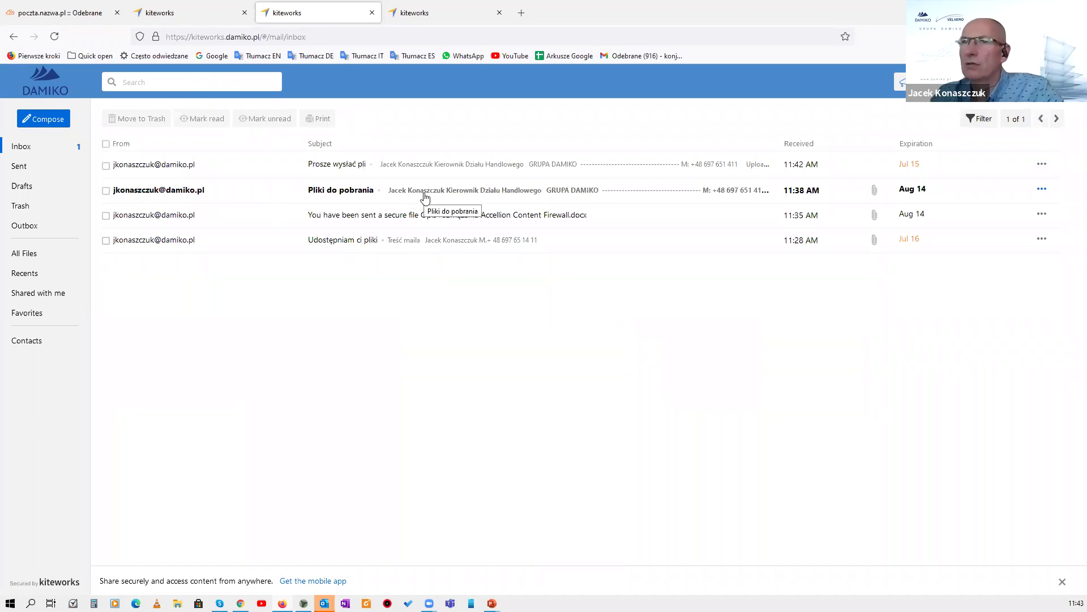
click(425, 192)
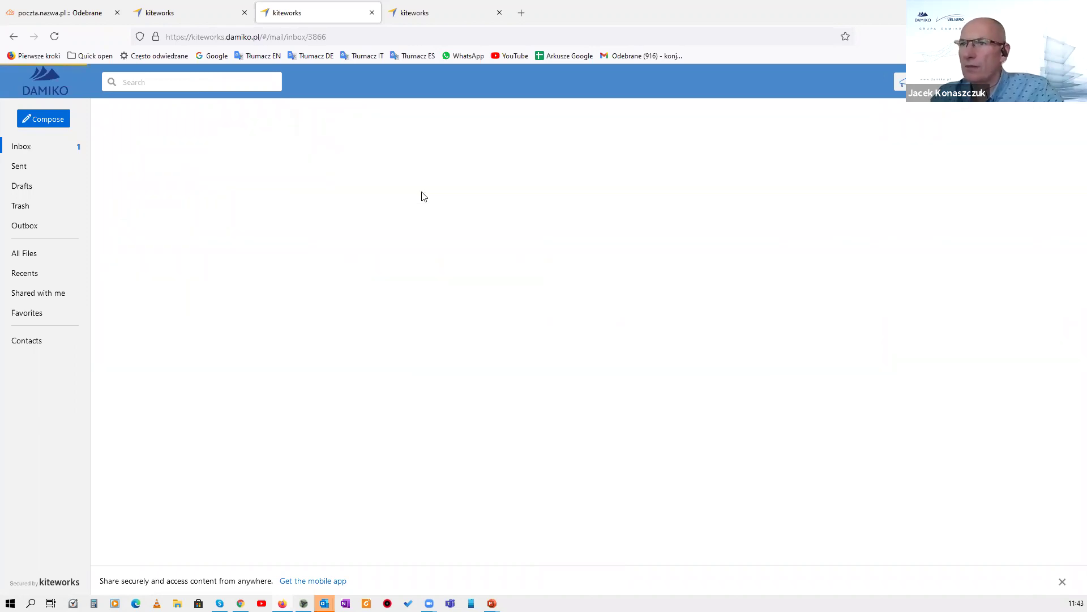
click(21, 147)
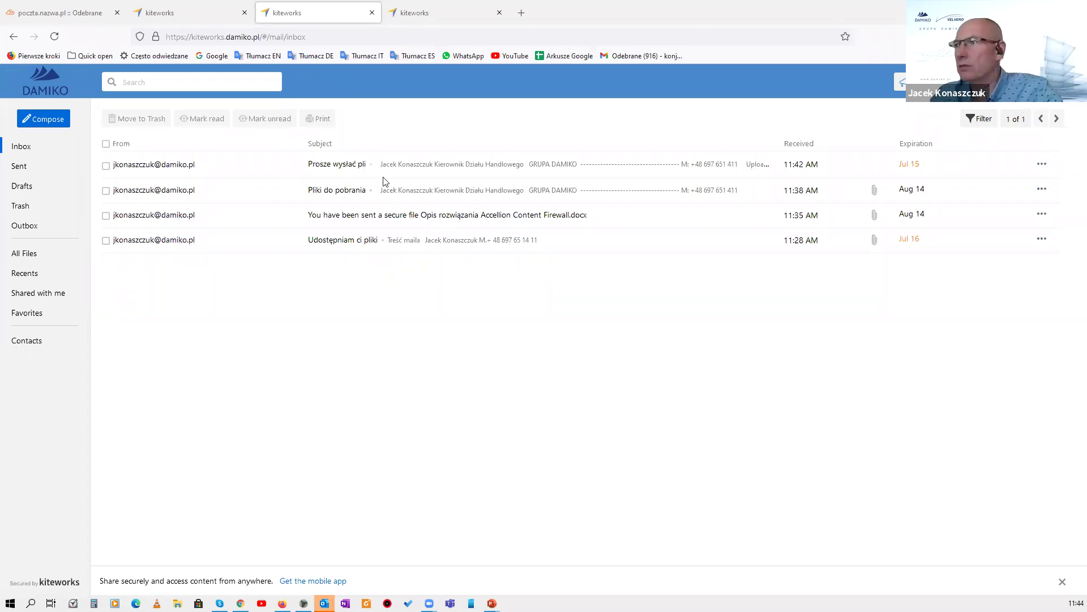
key(alt+Tab)
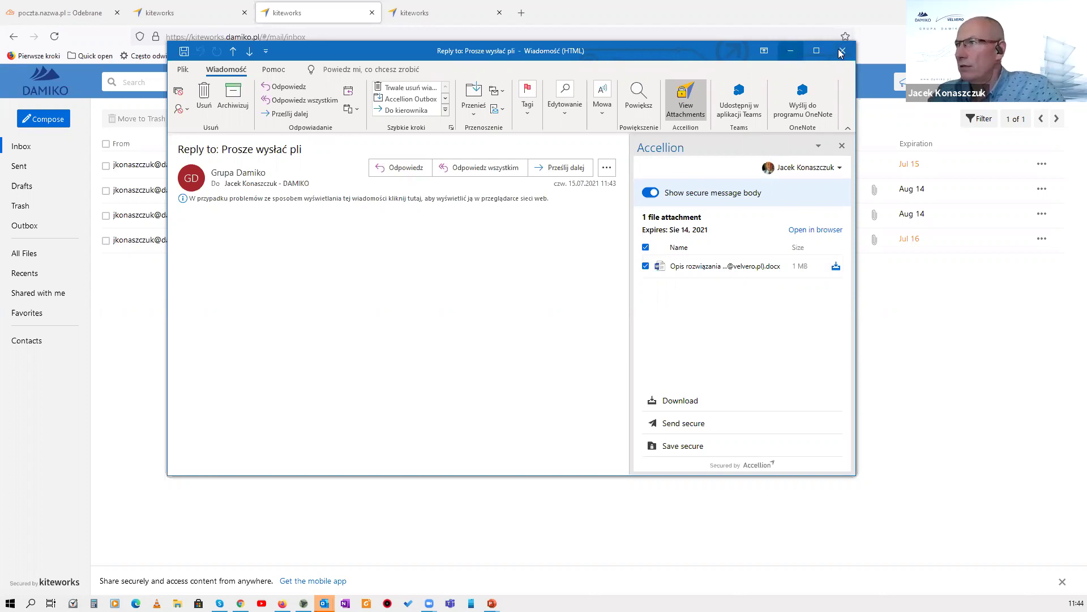
Close the Outlook reply and open a new blank Chrome tab.
key(Escape)
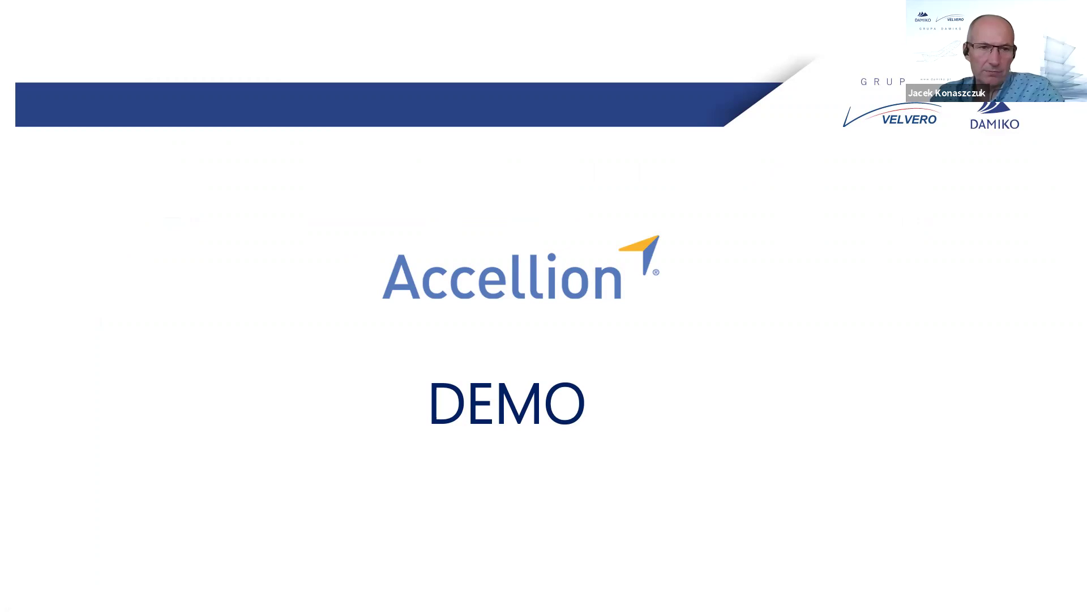
key(alt+Tab)
click(317, 29)
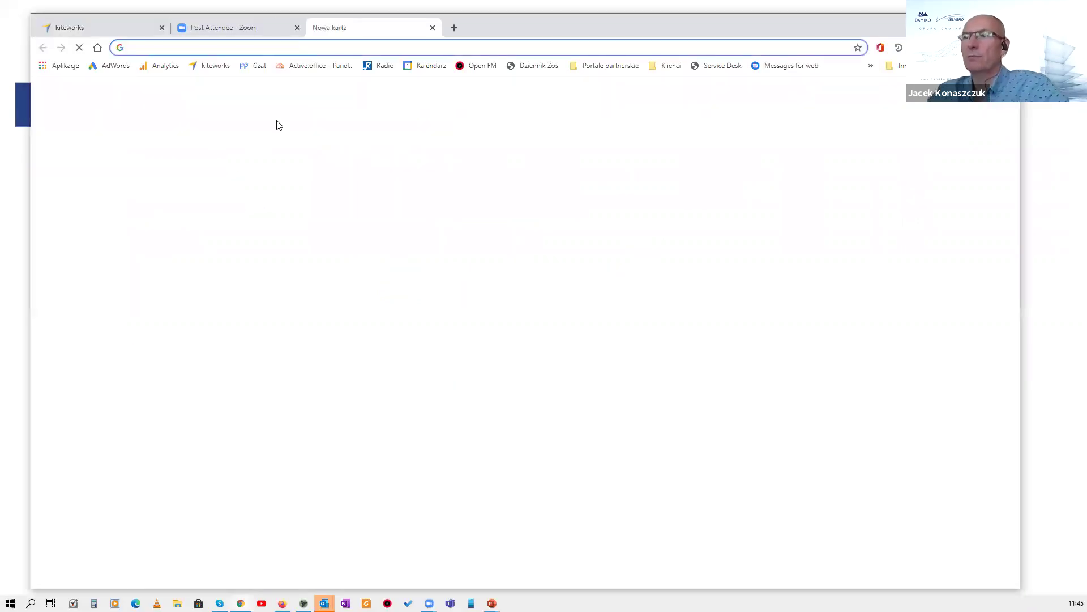
Load kiteworks, switch to the admin console, and sign in with the saved username.
click(213, 66)
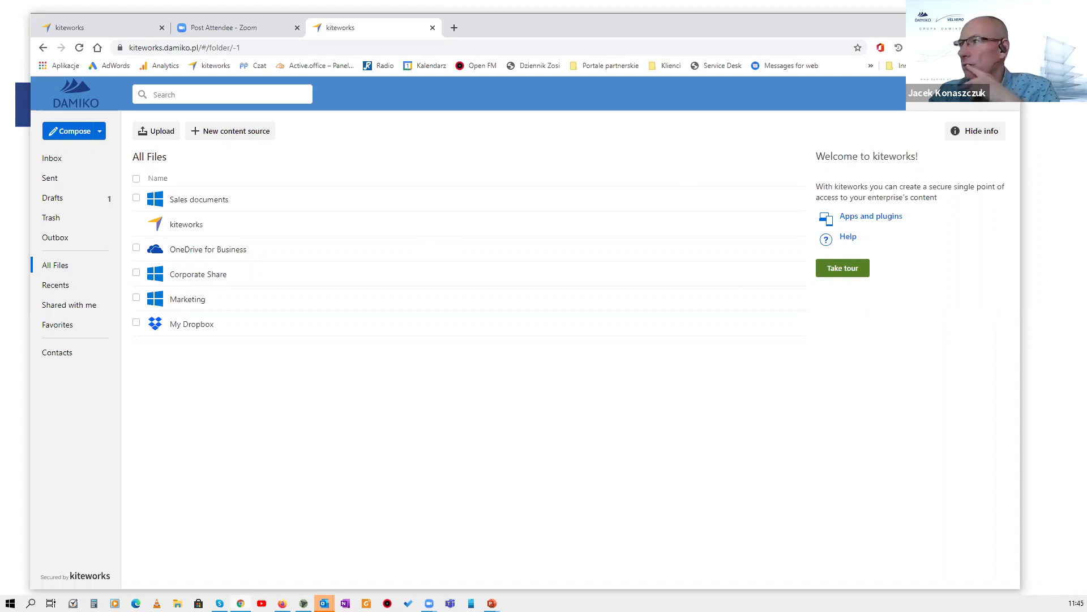
click(985, 93)
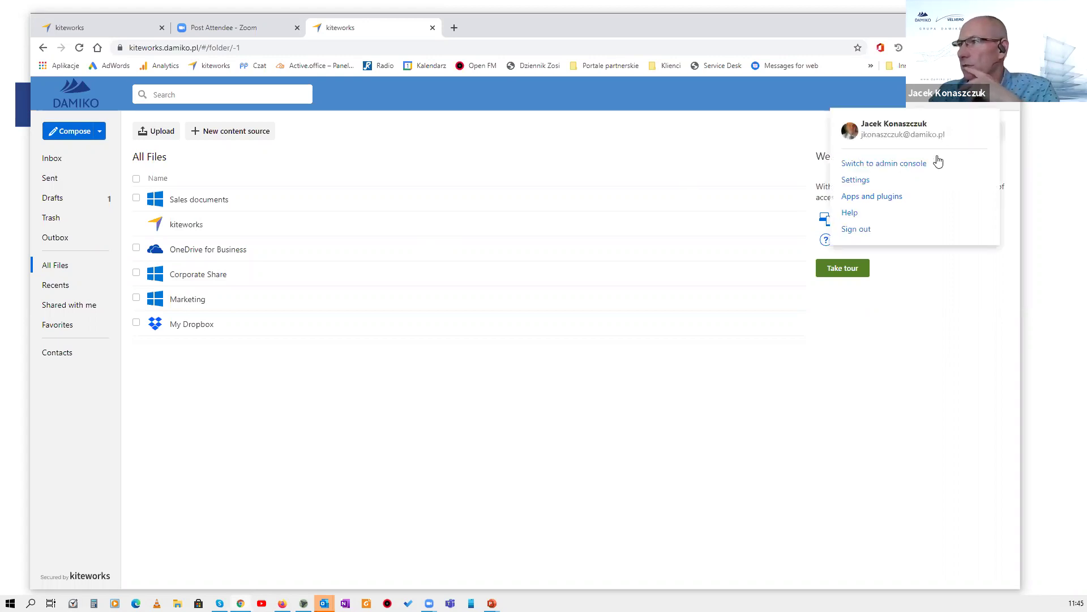
click(923, 164)
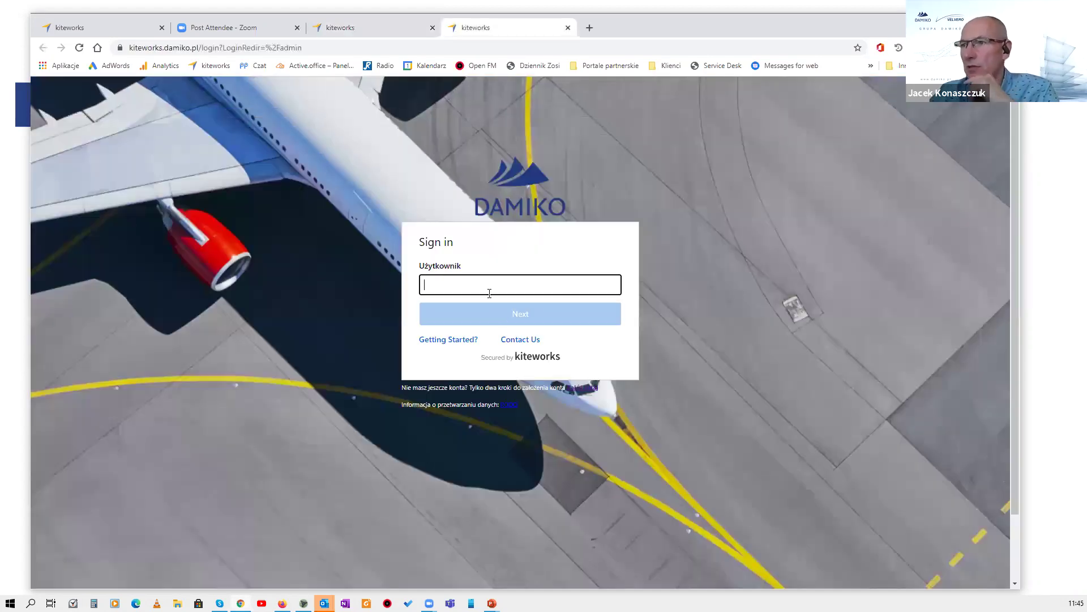
click(489, 293)
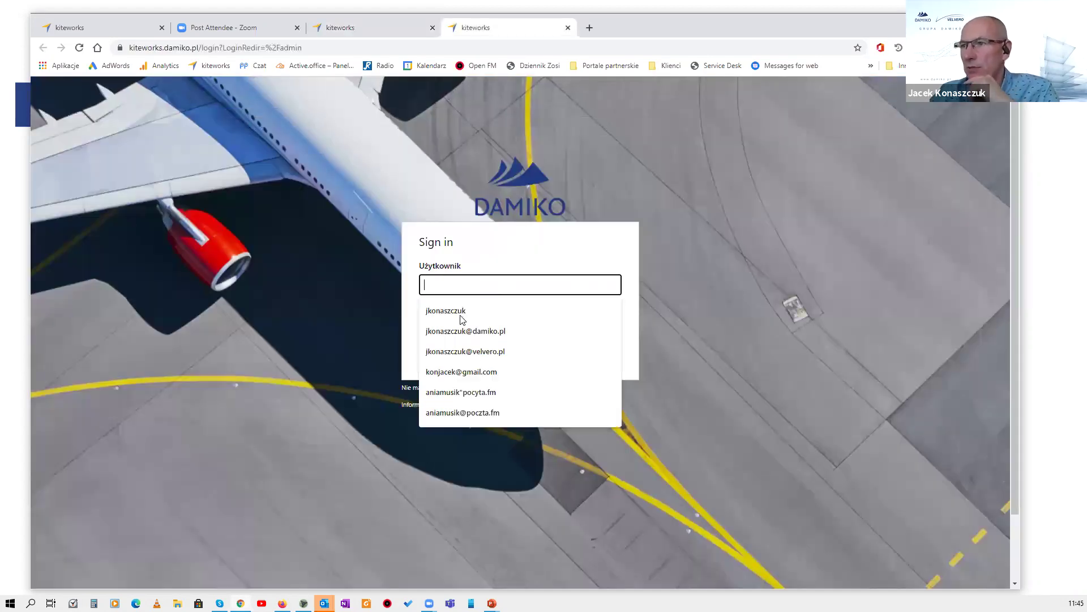
click(502, 310)
key(Return)
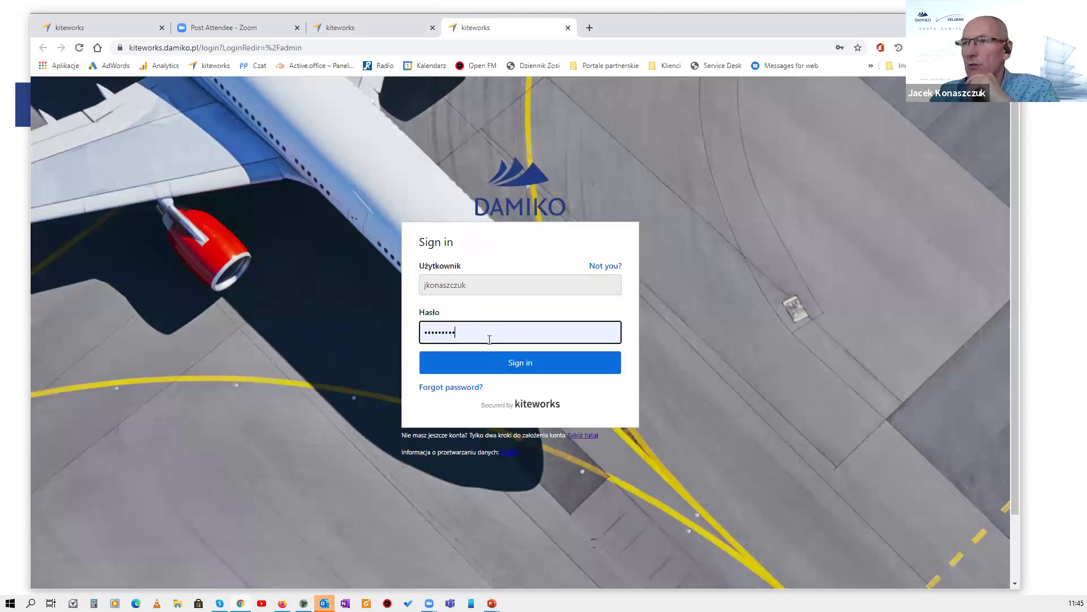
key(Return)
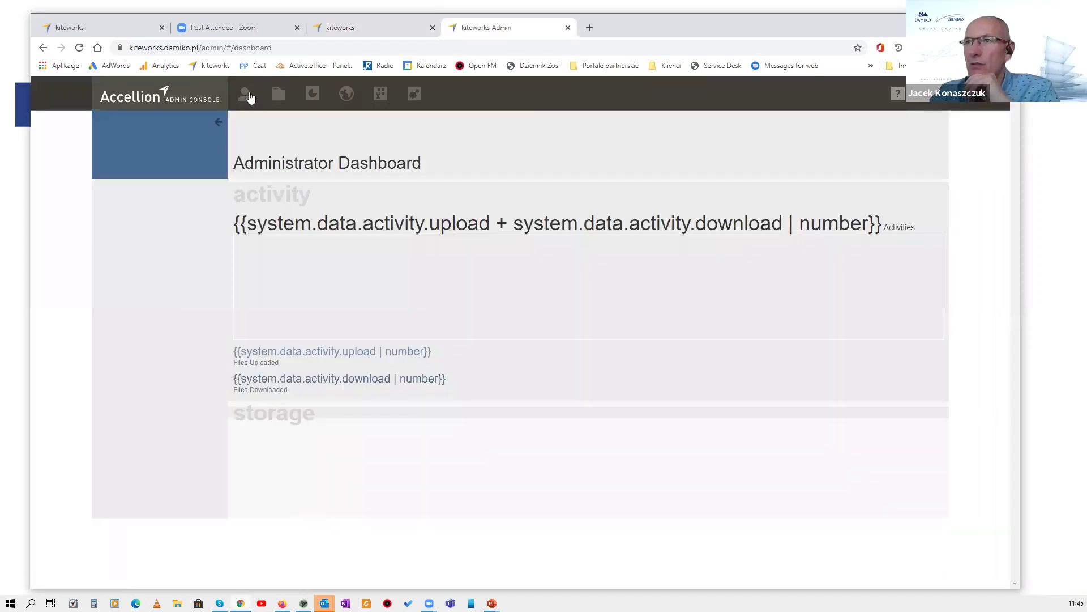
Tick 'Enable policy to enforce Outlook desktop plugin' in the Superuser profile and save.
click(252, 100)
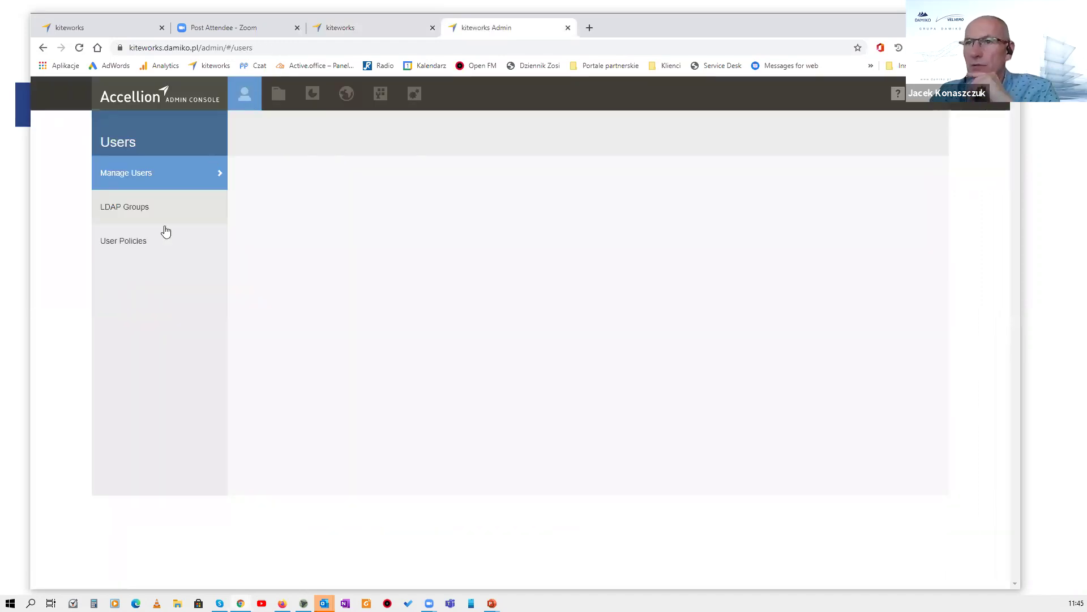
click(133, 245)
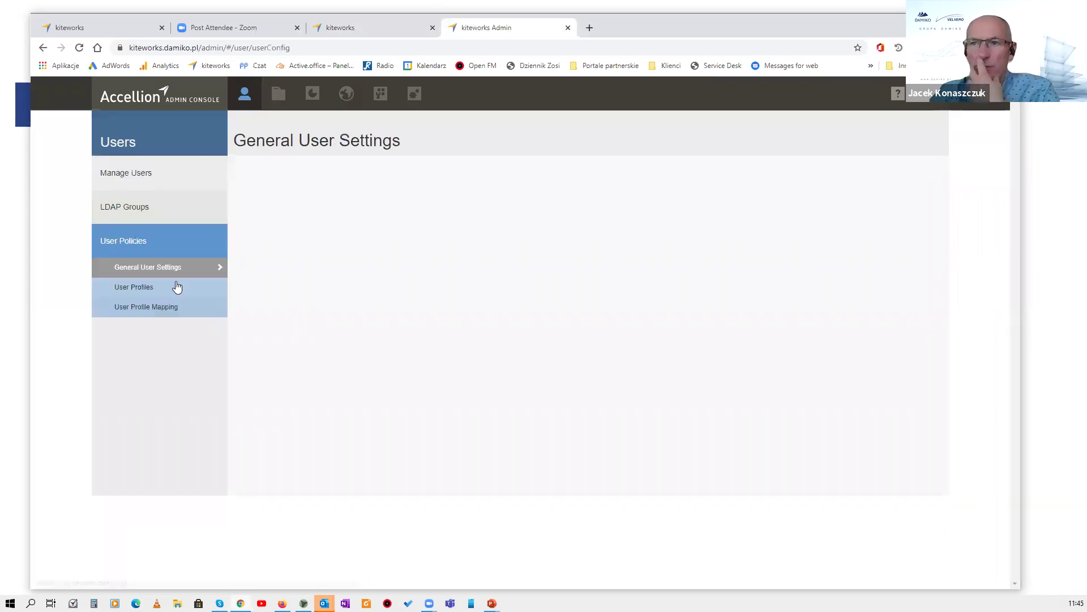
click(141, 290)
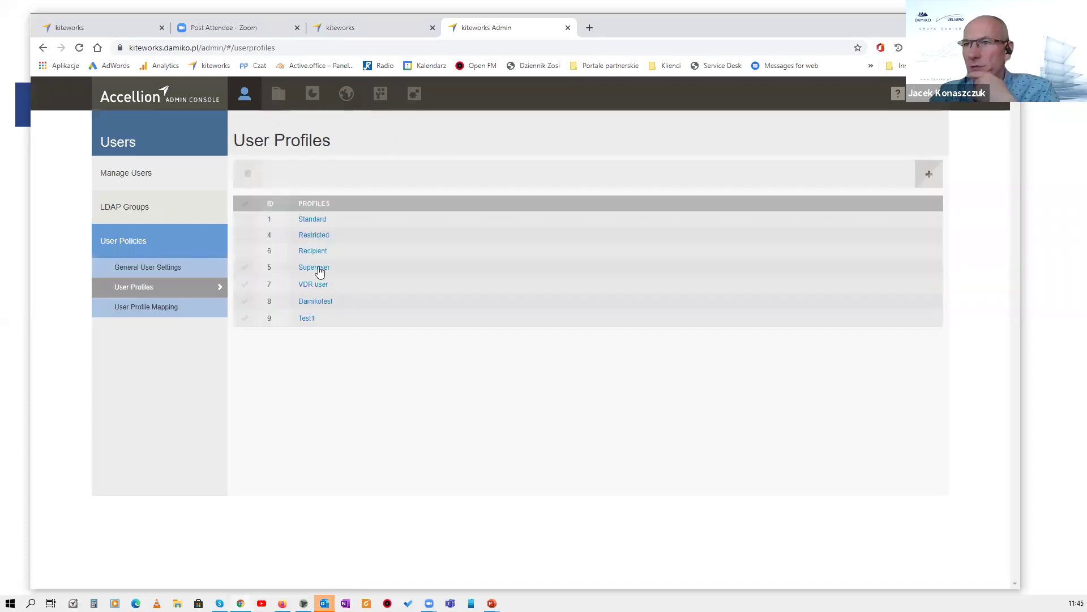
click(320, 271)
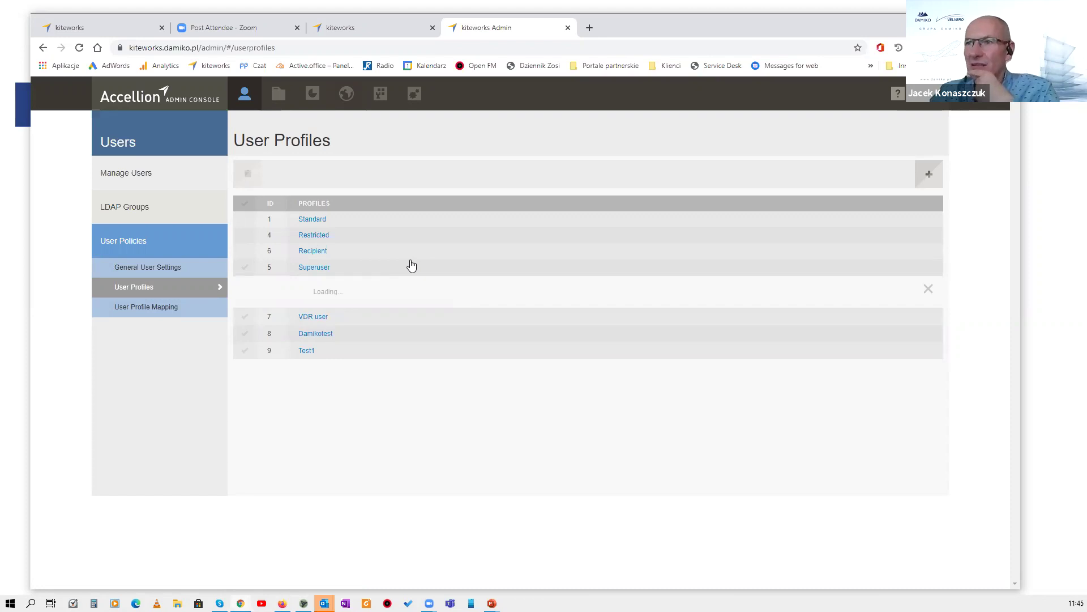
scroll(403, 269, down, 1)
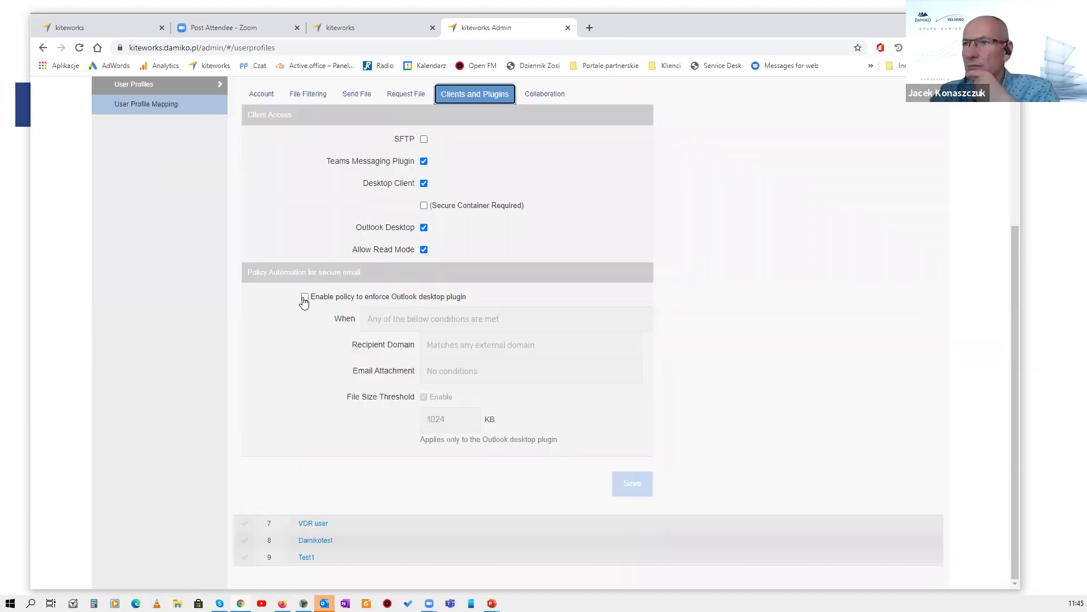
click(326, 300)
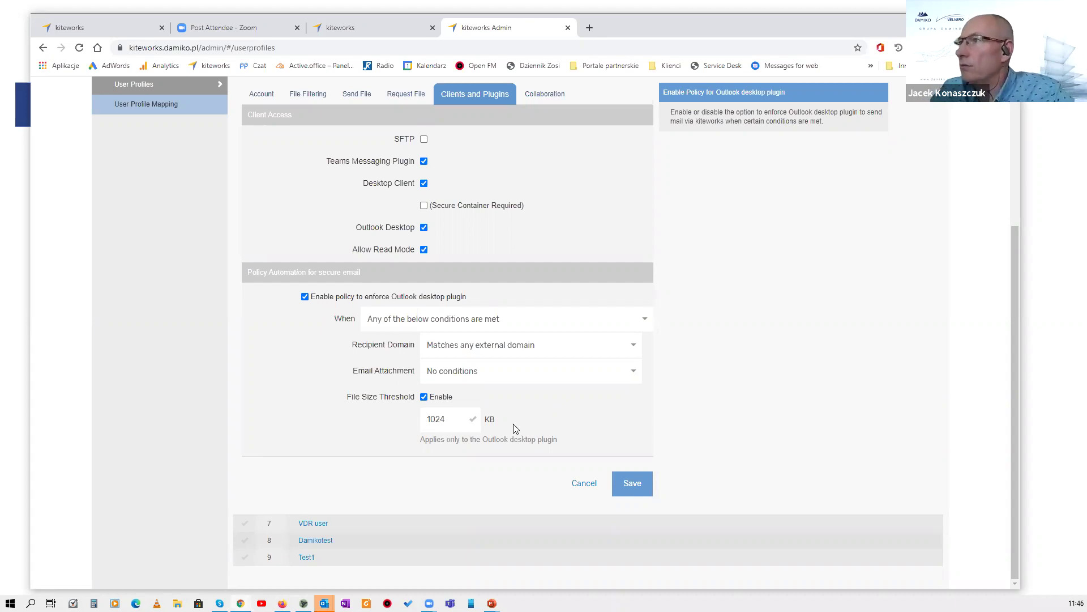
click(633, 479)
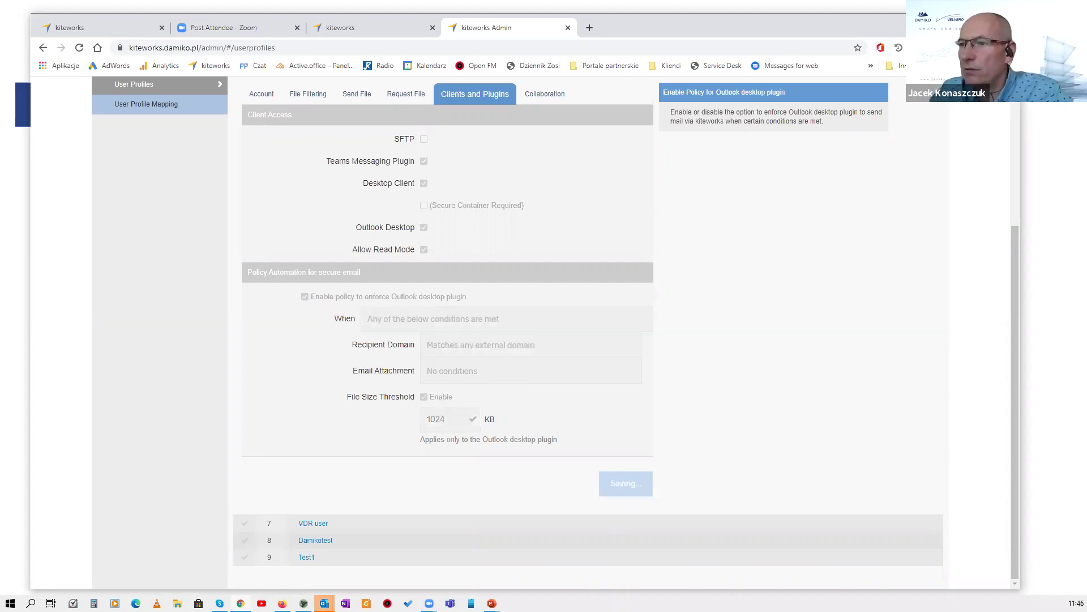
mouse_move(324, 603)
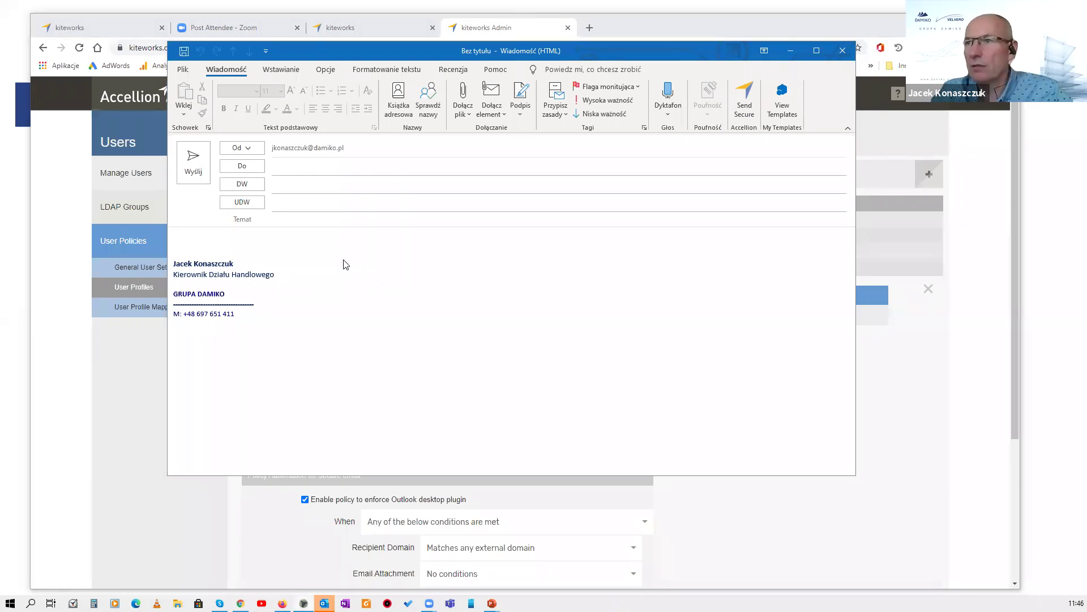
Send a message titled 'Nagranie' with the Explainer Video mp4 to a recent contact.
drag(345, 265, 346, 265)
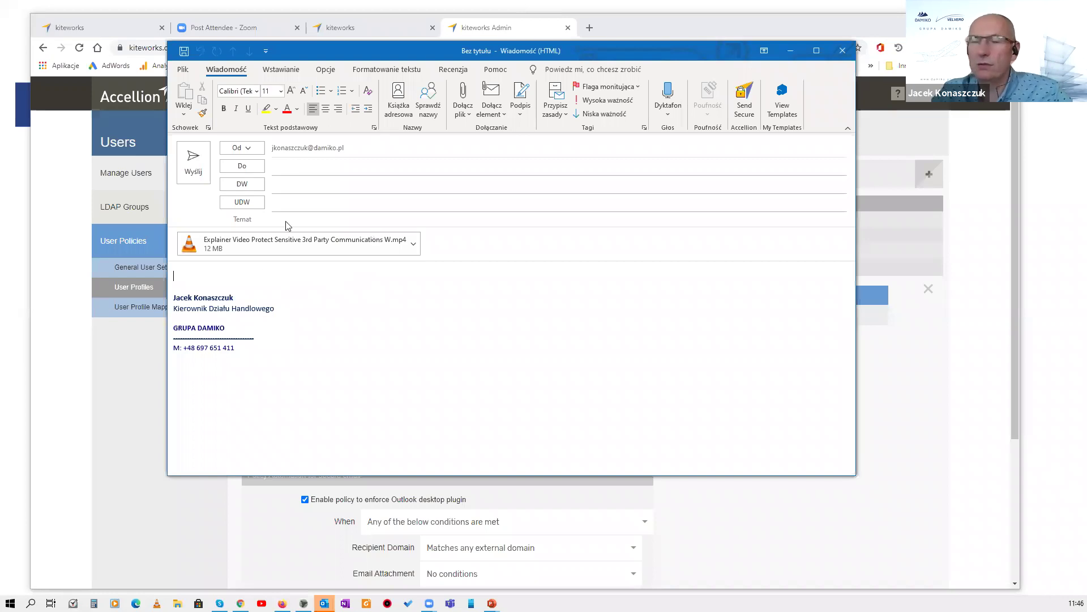
click(317, 166)
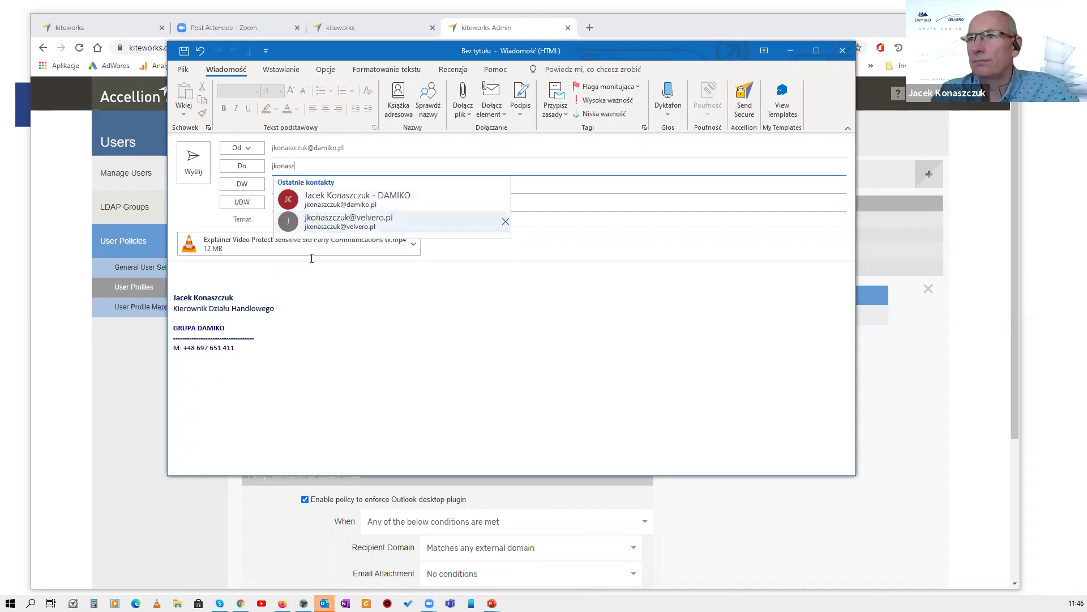
click(314, 221)
click(297, 223)
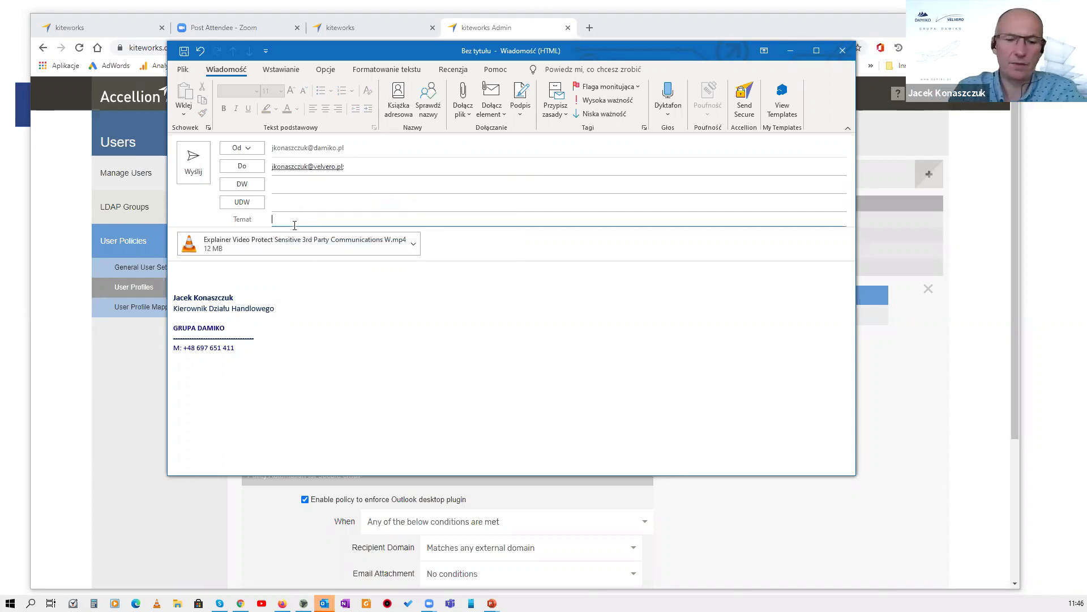
text(Nagranie)
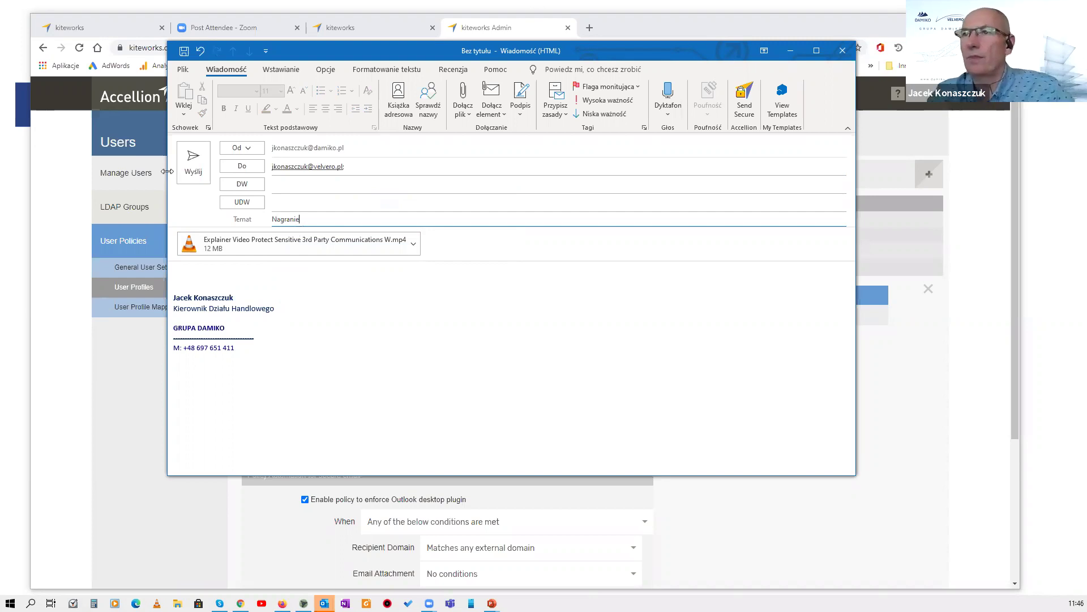
click(193, 172)
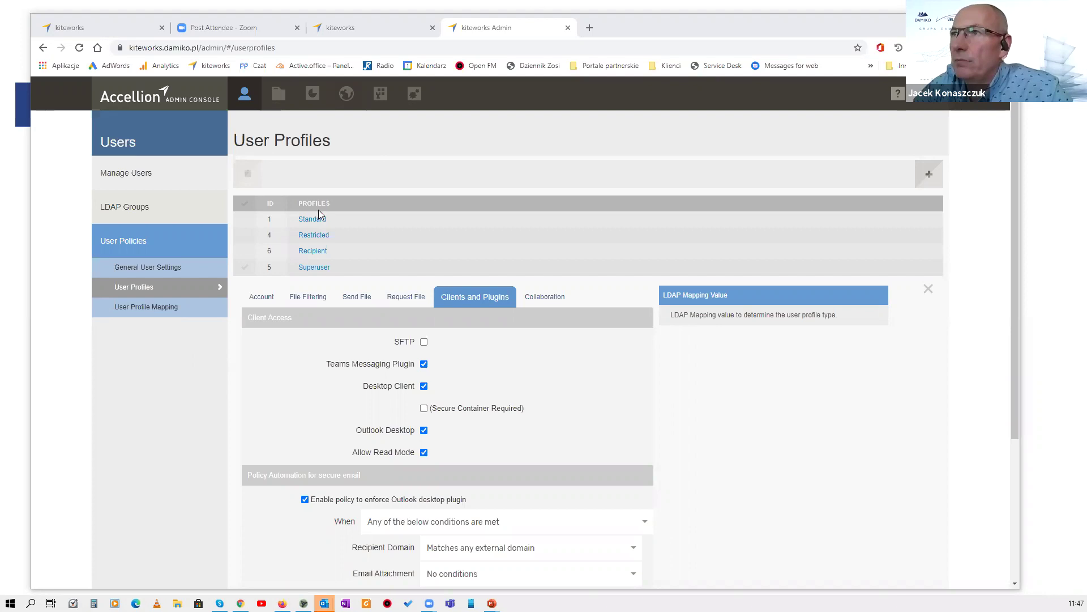
Show download flows on the activity map for the last 60 days.
click(348, 98)
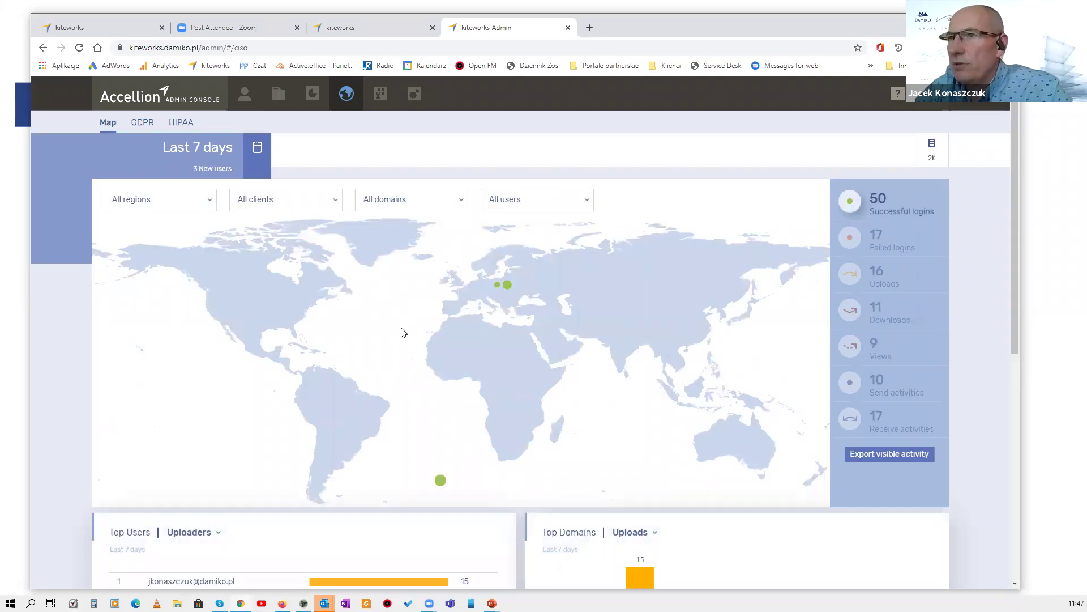
click(257, 150)
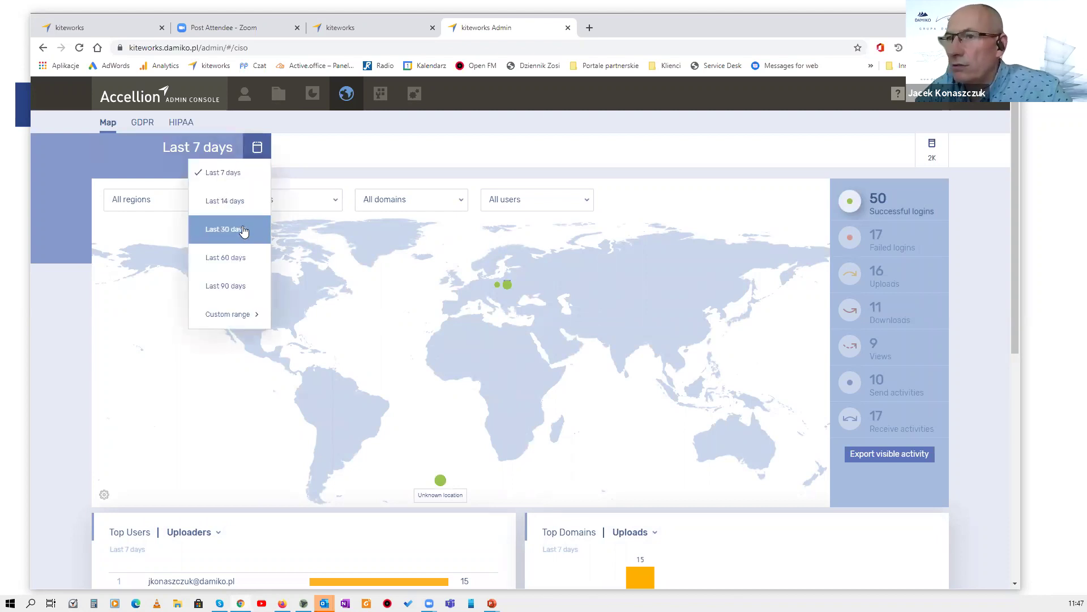
click(242, 228)
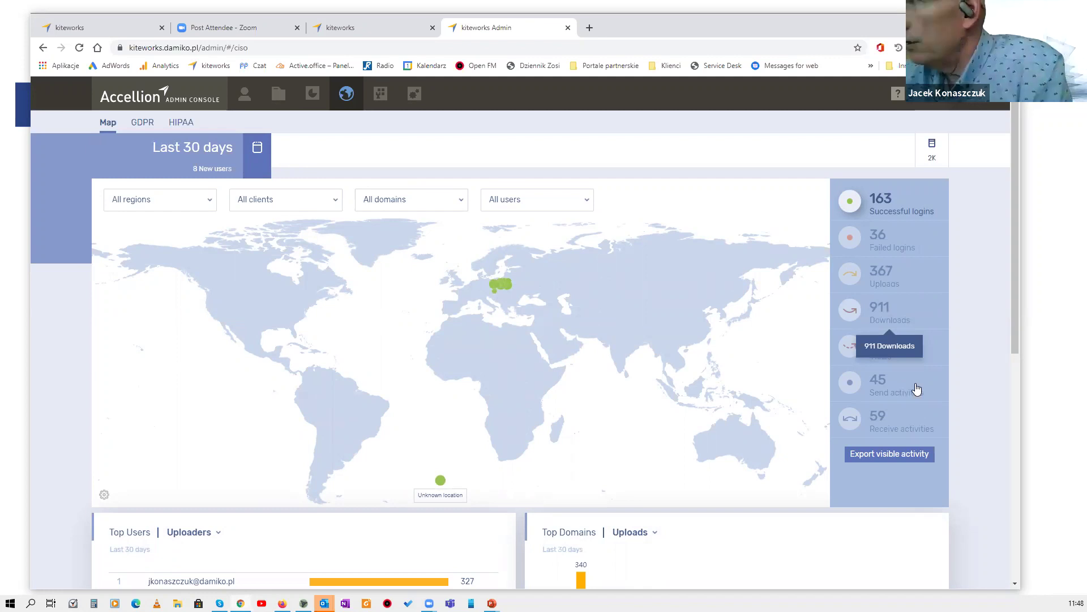
click(852, 313)
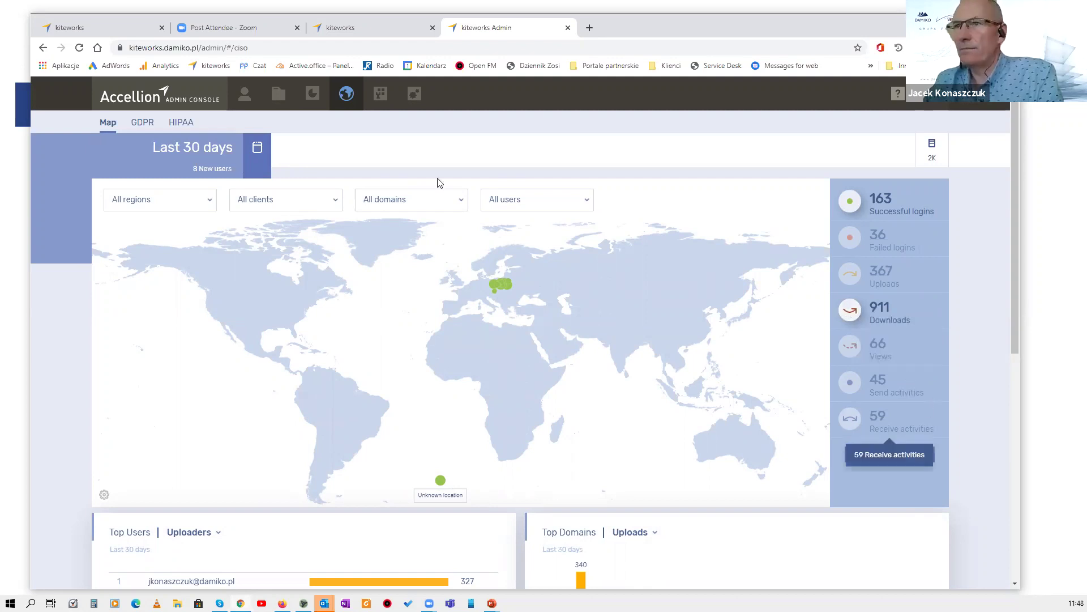
click(249, 163)
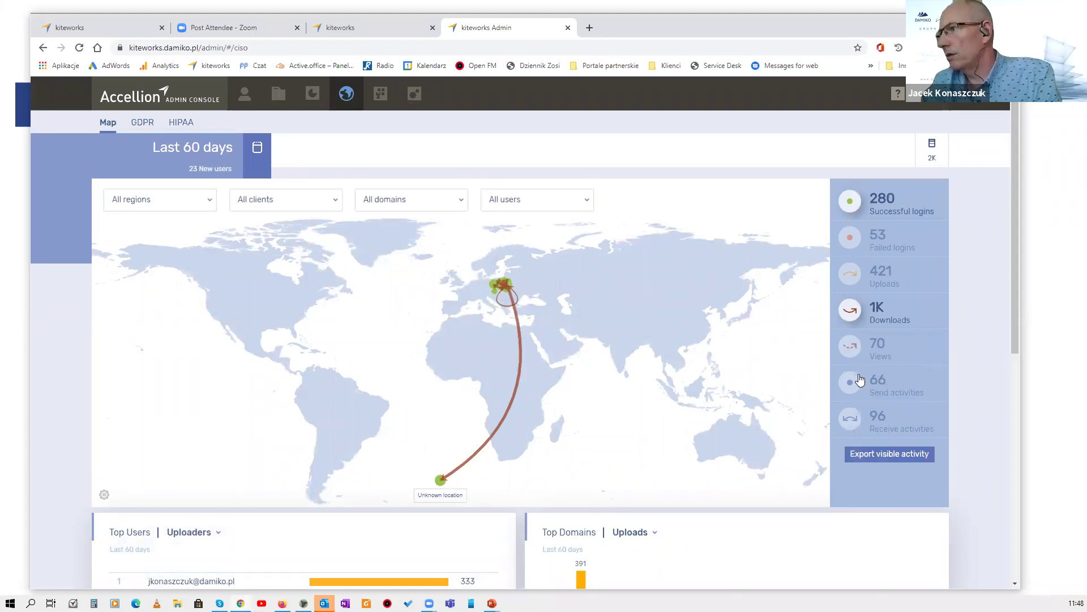
Switch the map to upload flows and inspect the Boleslawiec flow's connection details.
click(857, 277)
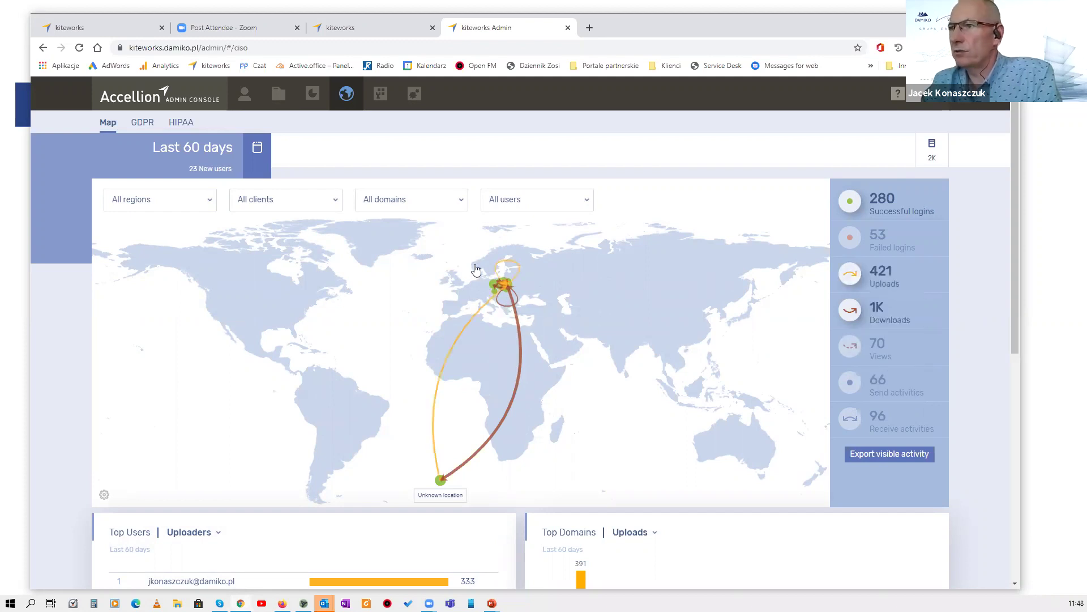
scroll(476, 269, up, 2)
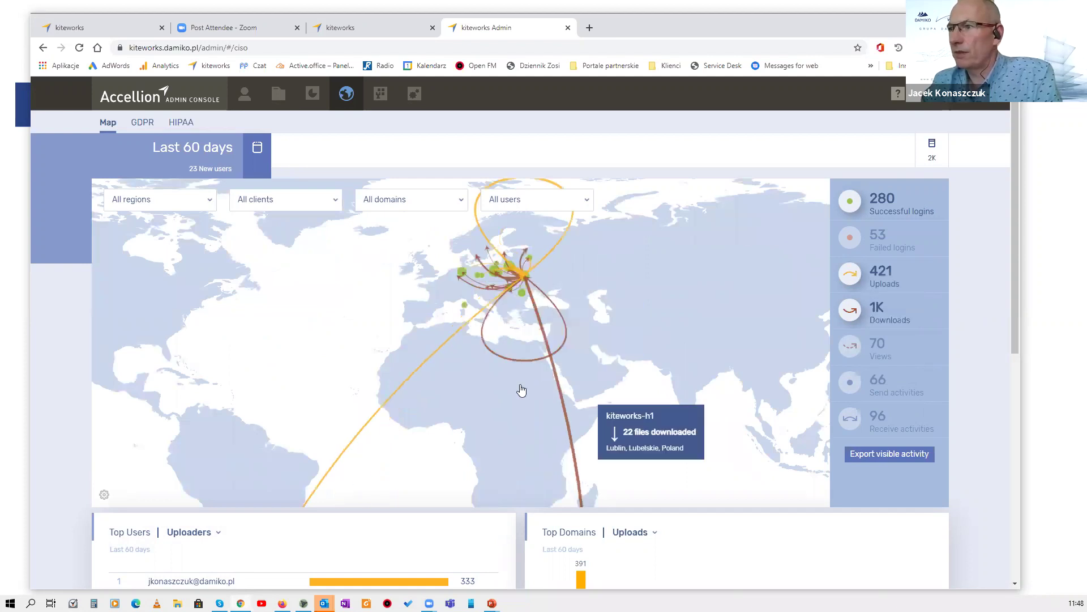
scroll(475, 421, up, 2)
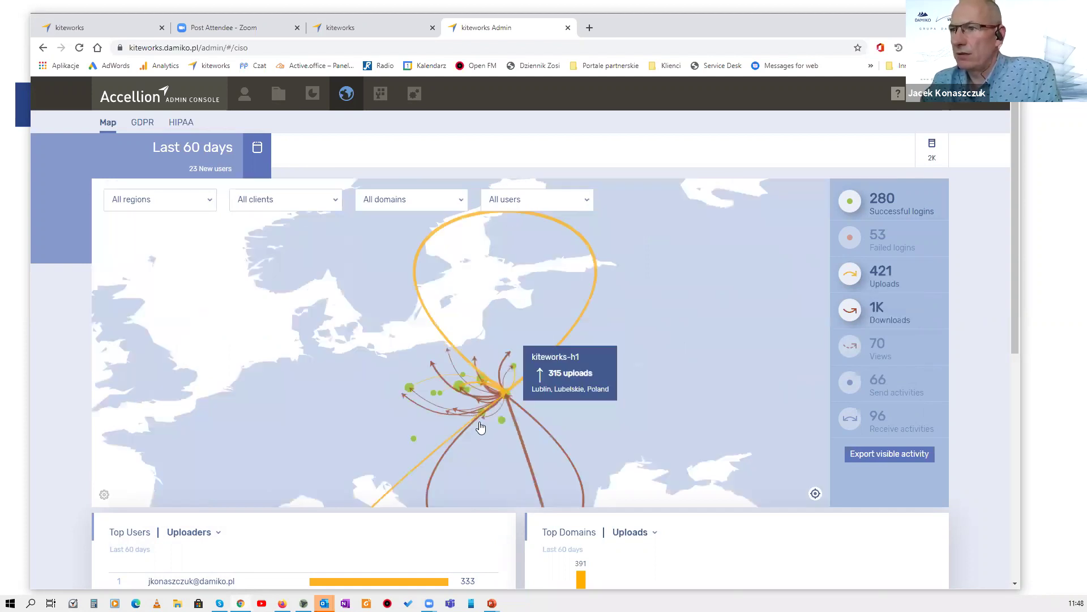
scroll(481, 427, up, 1)
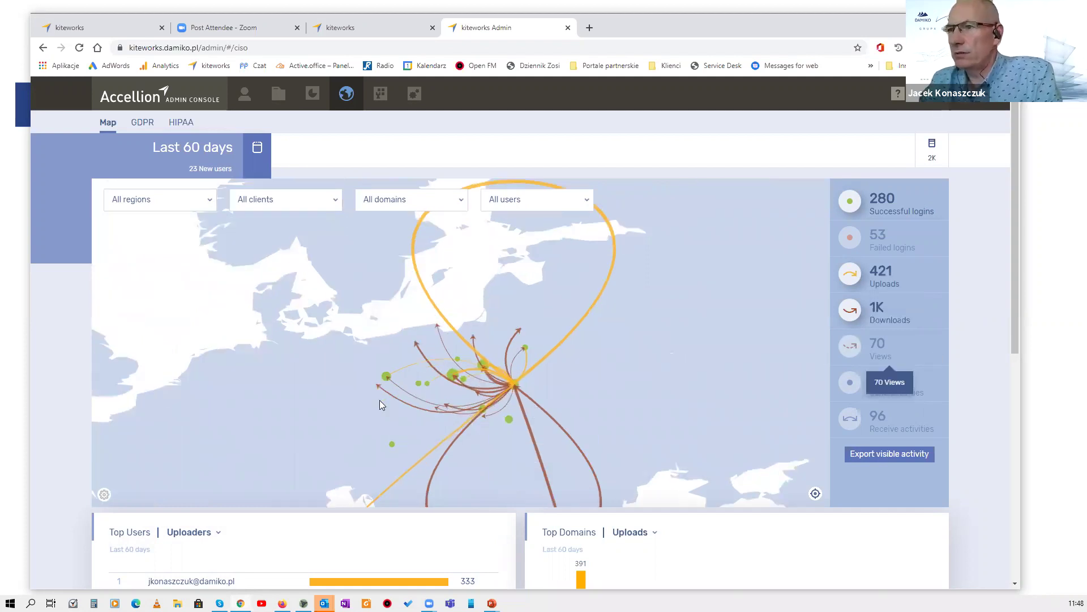
mouse_move(393, 398)
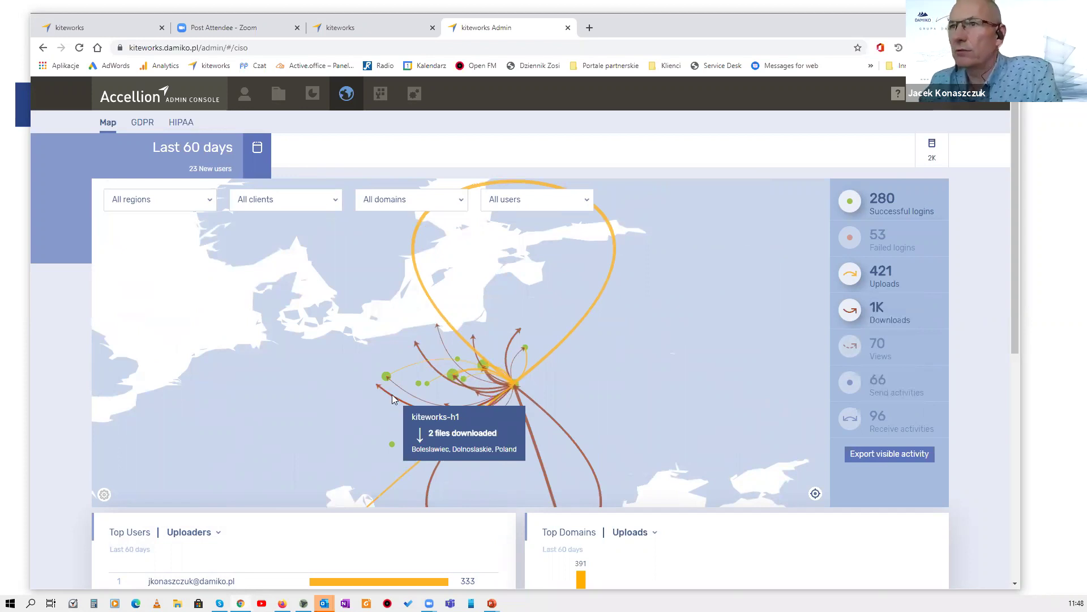
click(400, 248)
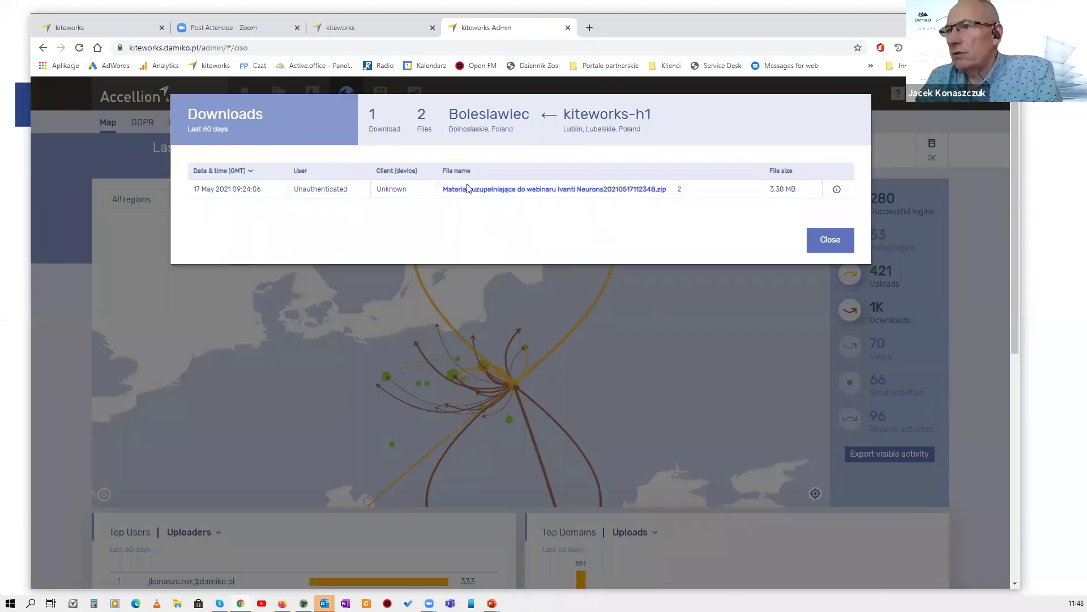
click(544, 191)
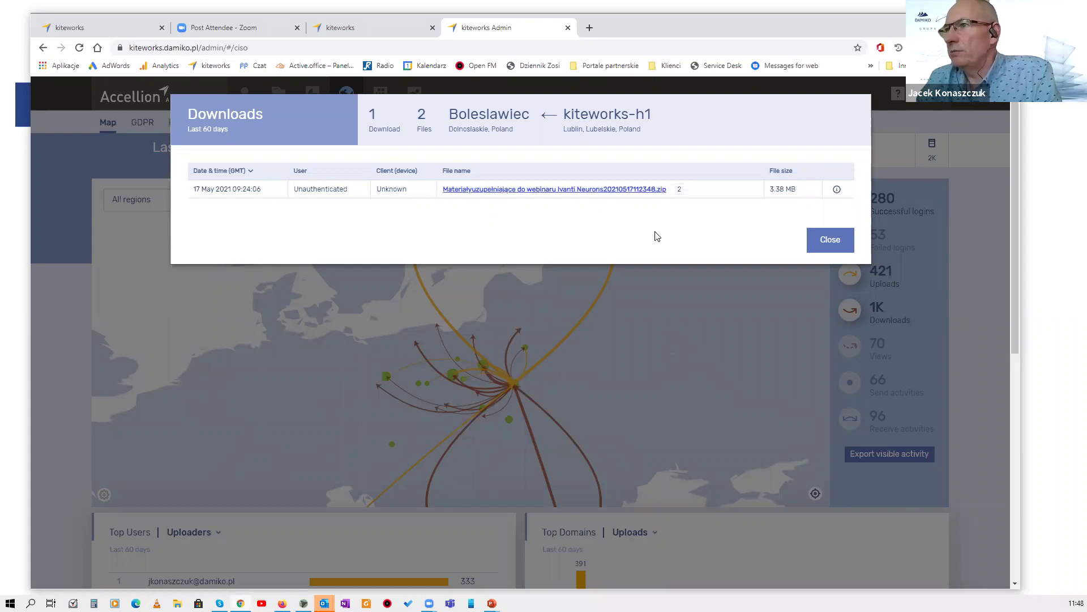
click(838, 190)
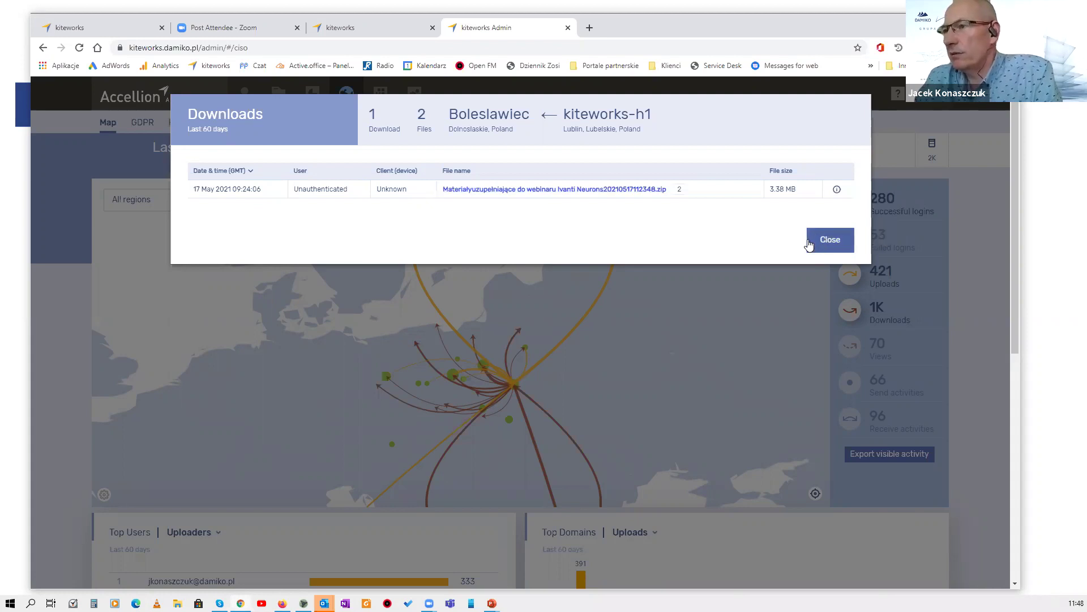
click(583, 311)
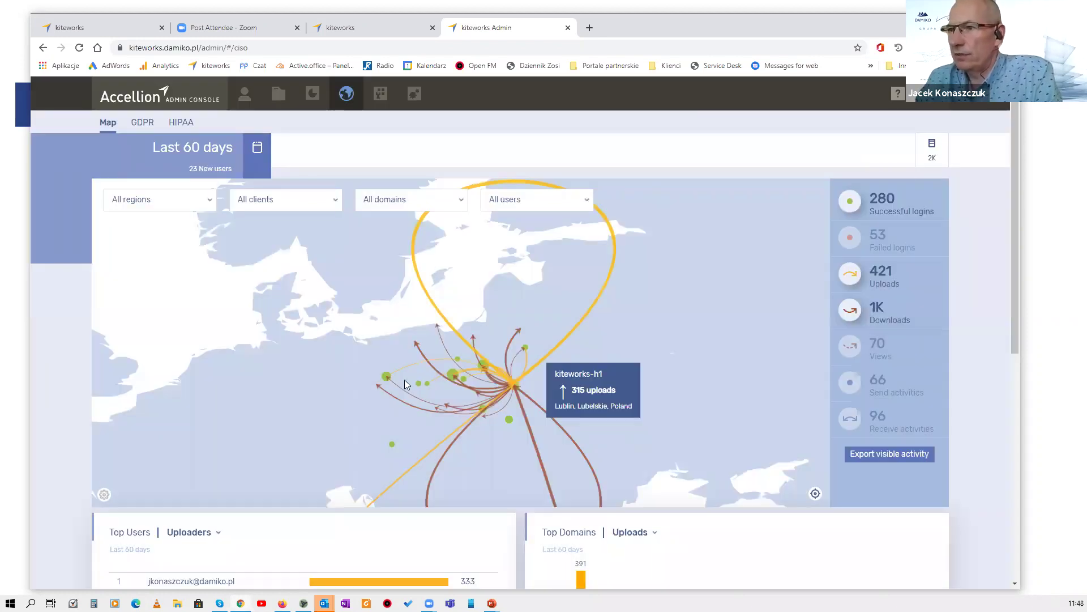
Check the Bialystok and Wieruszow upload details, including the 8.38 GB CentOS-Stream ISO, then close them.
mouse_move(510, 420)
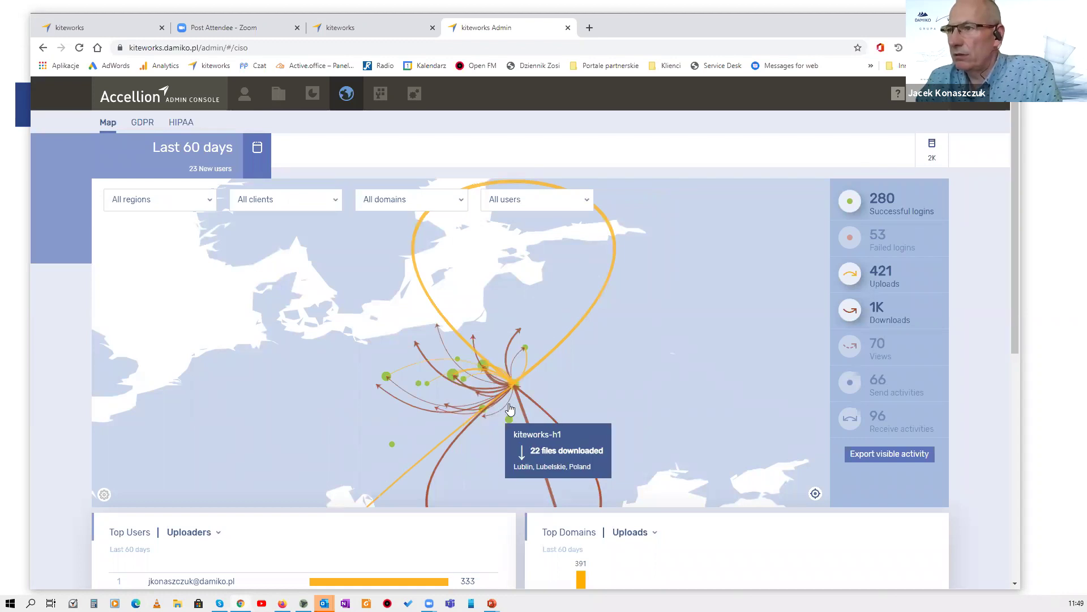
mouse_move(529, 365)
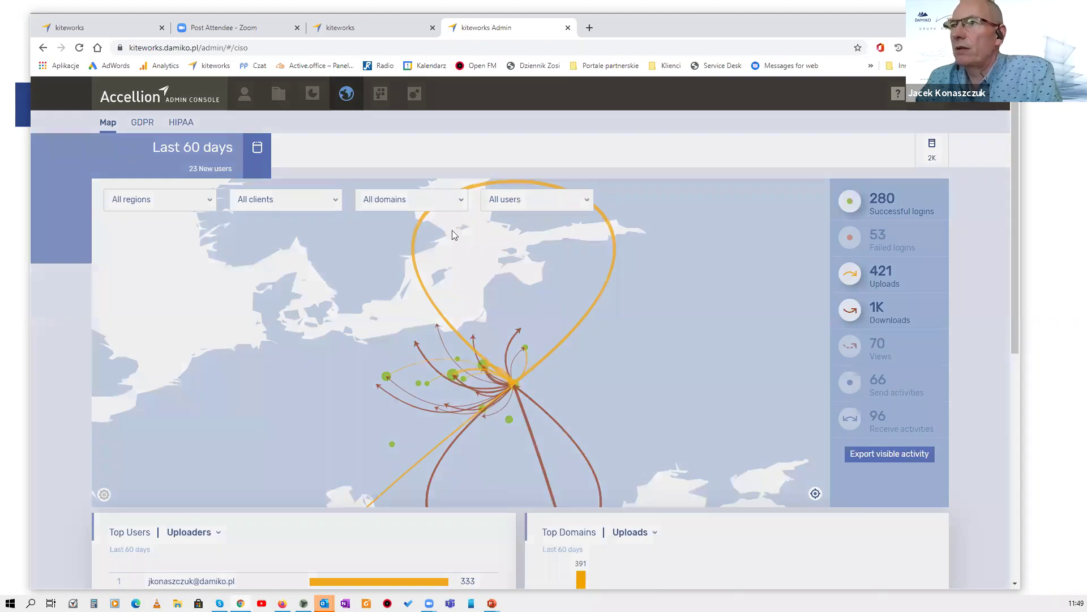
click(451, 233)
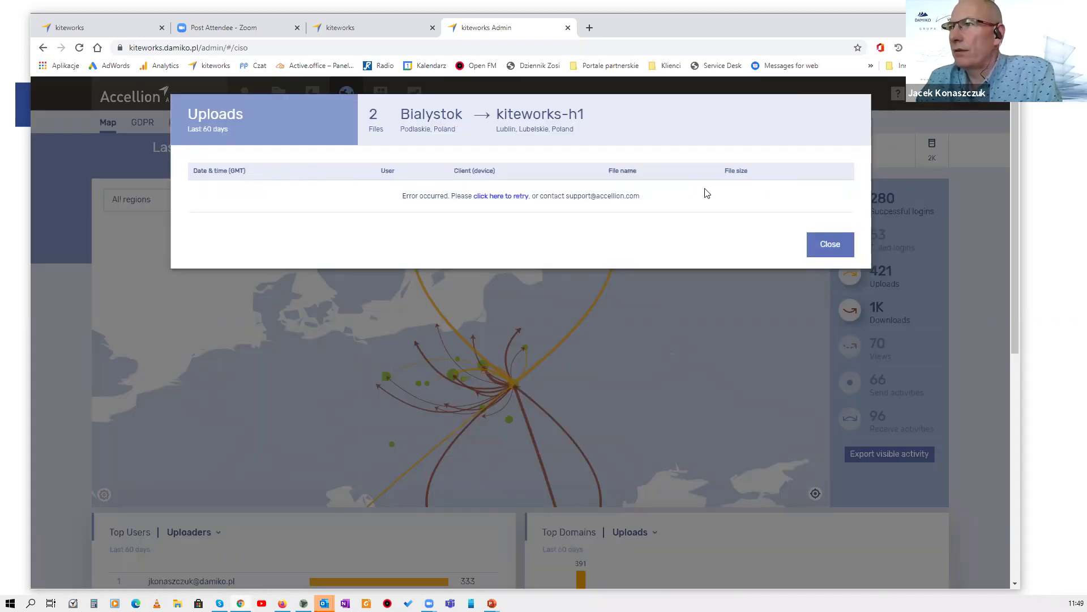
click(826, 245)
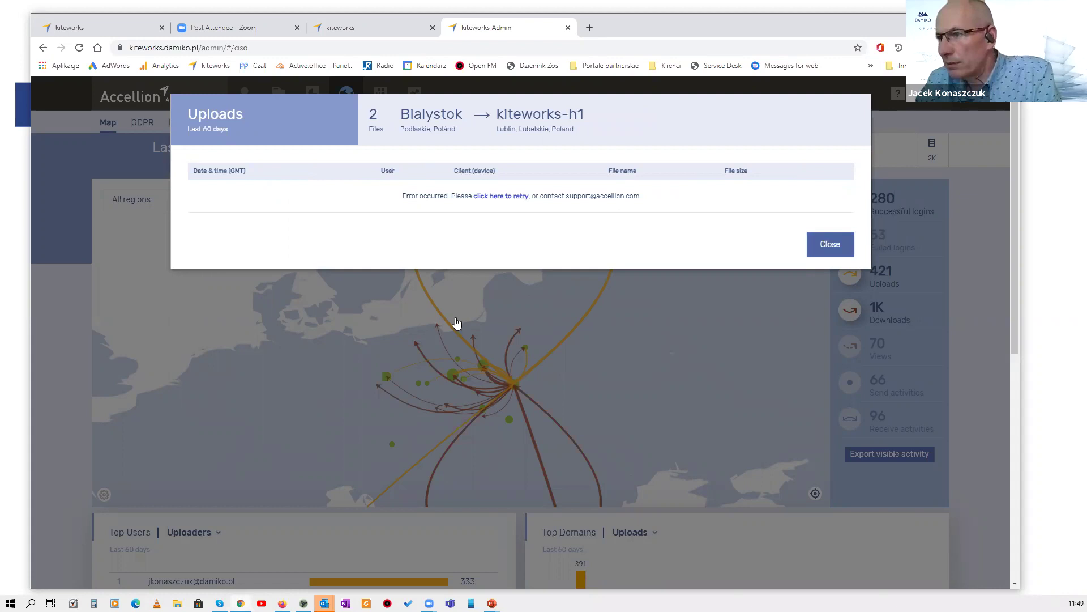
mouse_move(450, 399)
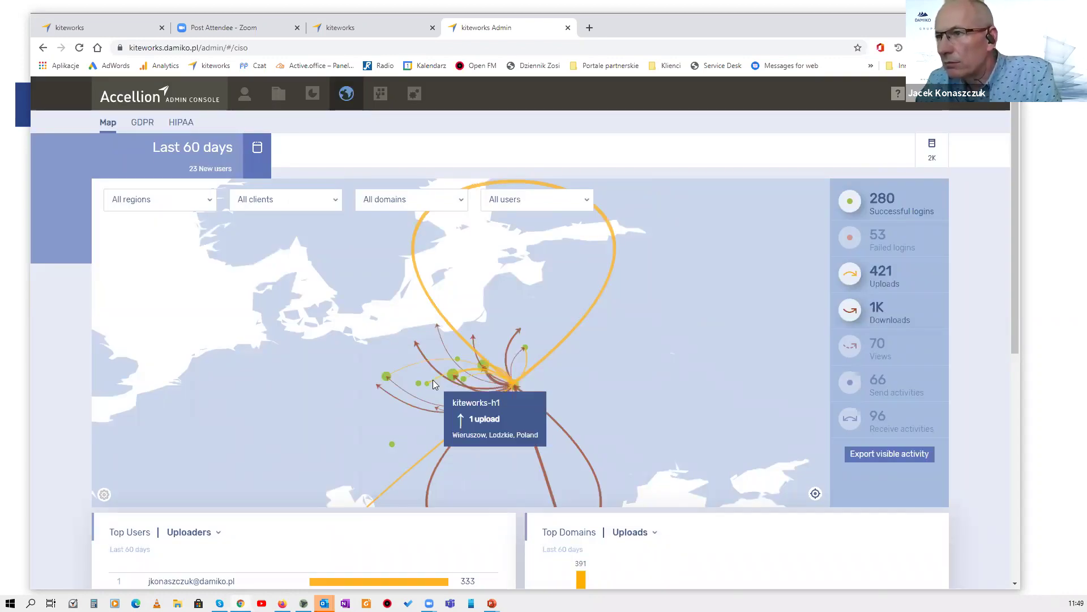
click(433, 384)
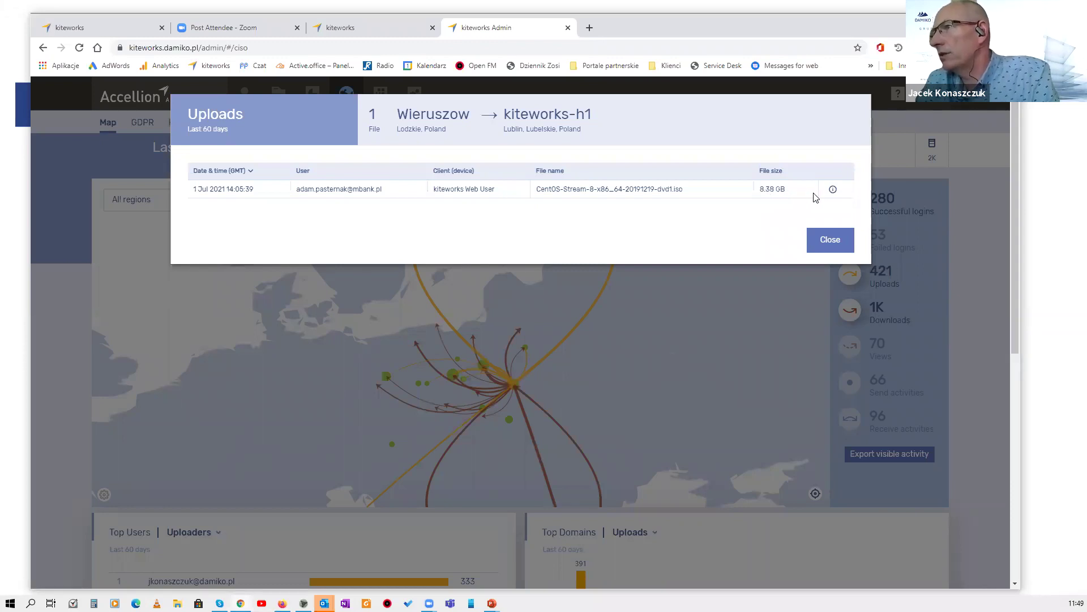
click(833, 190)
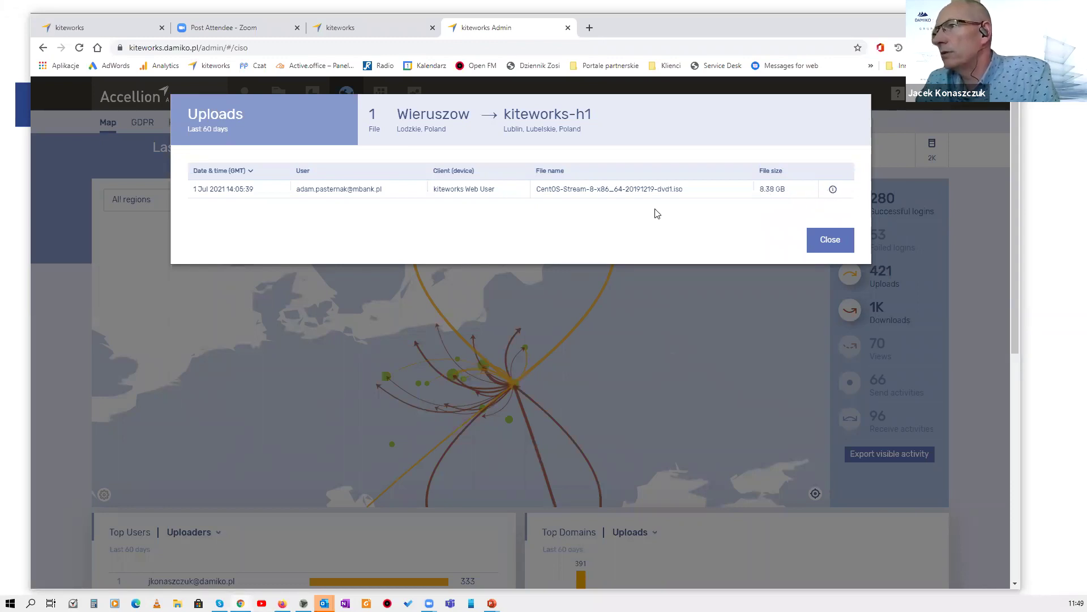
click(564, 199)
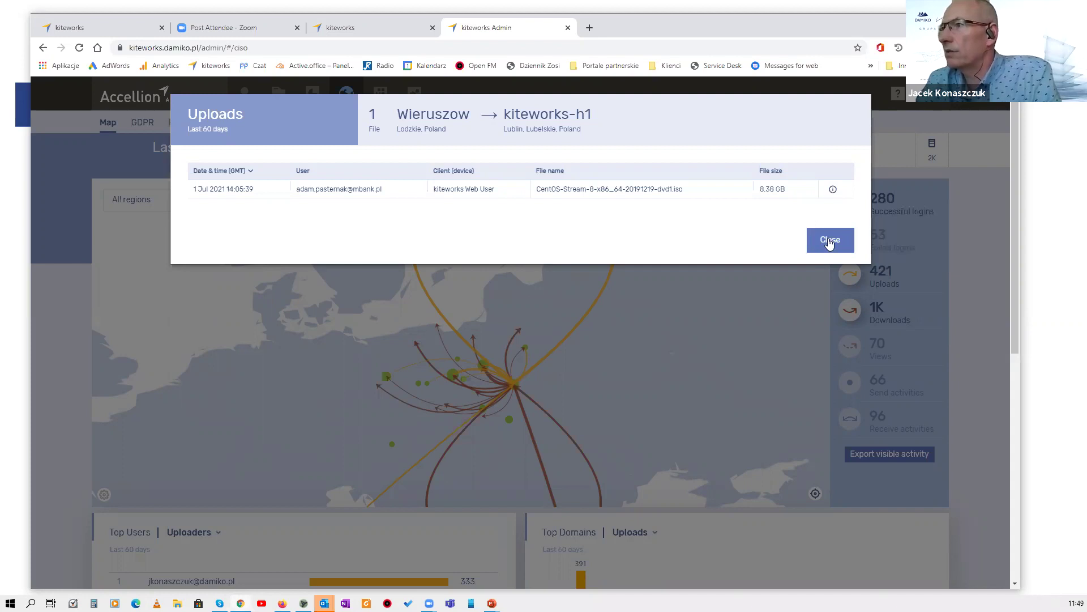
click(759, 297)
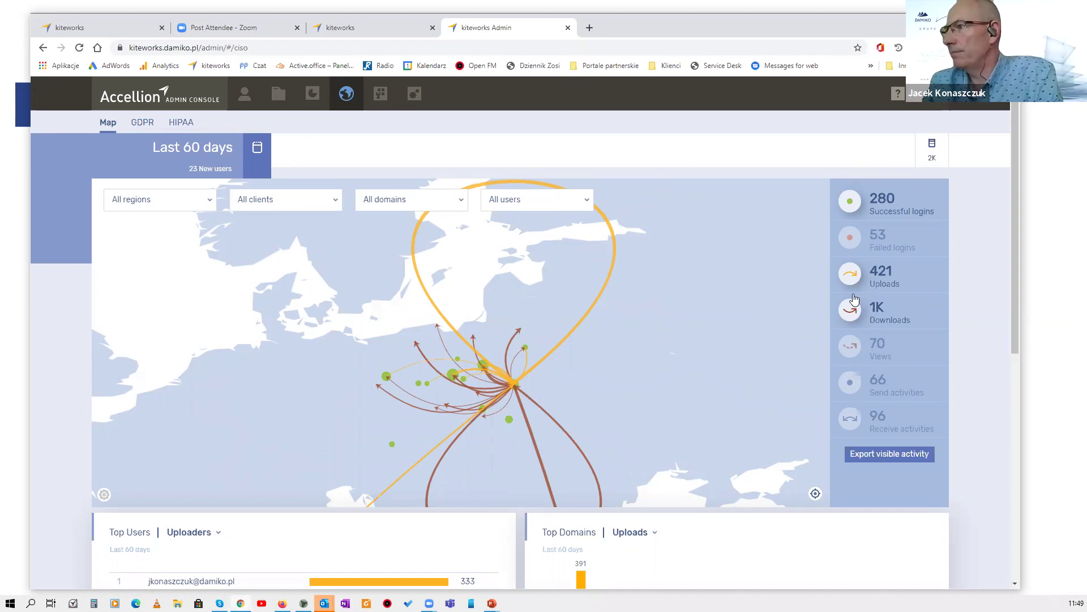
Show failed logins on the activity map and check the failed-login counts around Lodz.
click(858, 241)
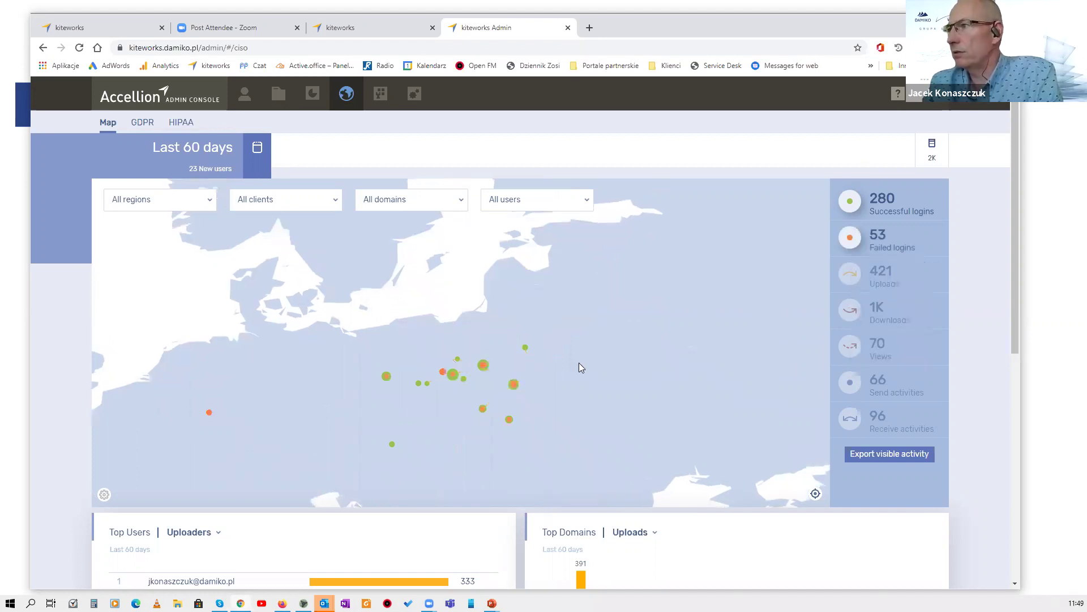
scroll(582, 363, down, 2)
click(539, 372)
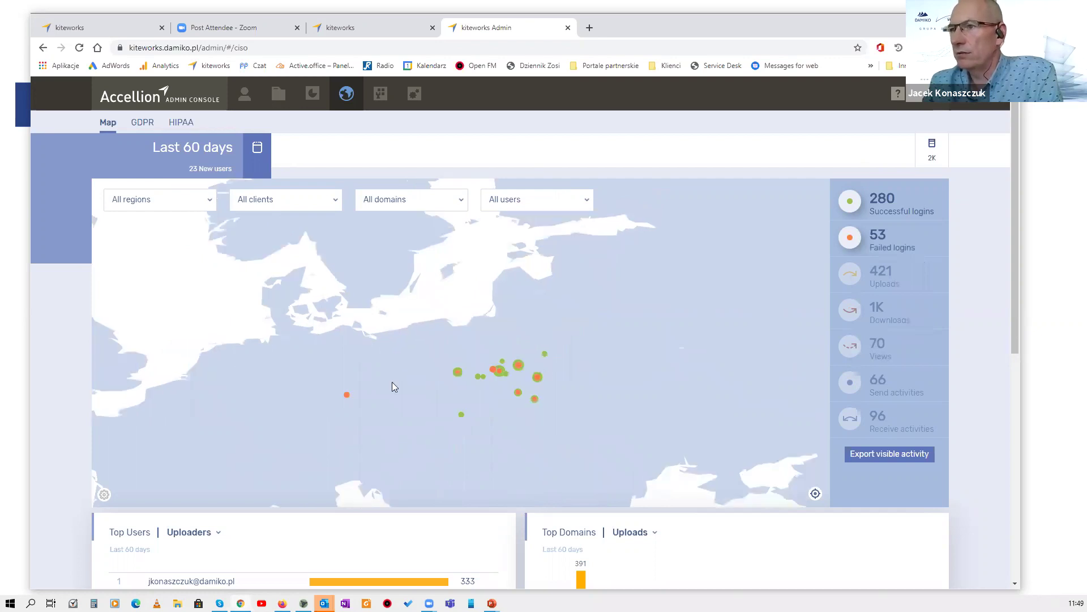
click(327, 374)
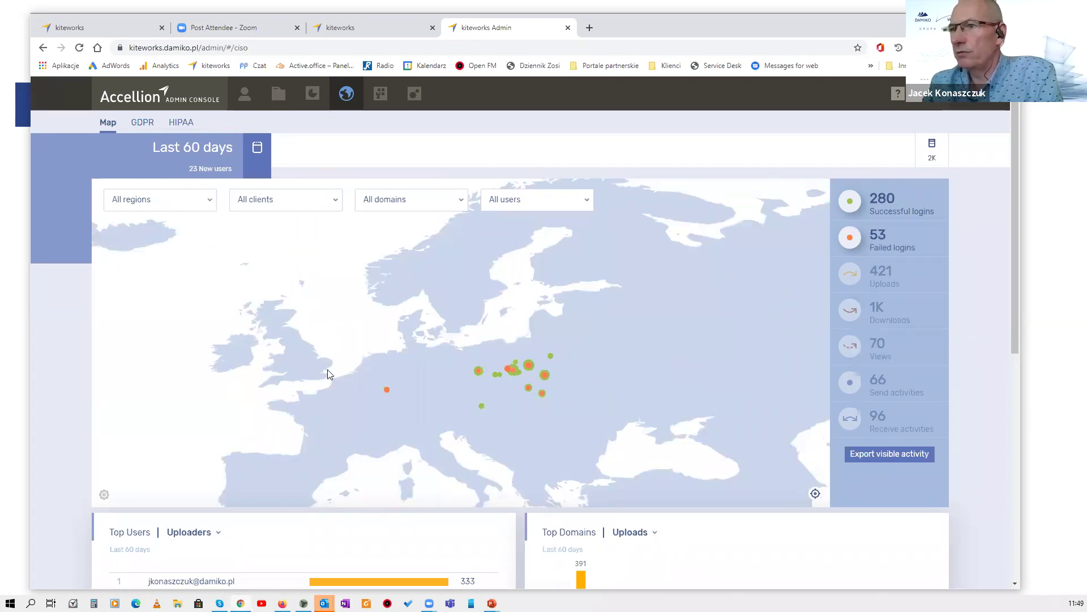
Zoom out to western Europe and review Merscheid's 2 failed logins from 18 May 2021.
scroll(236, 358, down, 1)
scroll(209, 359, down, 1)
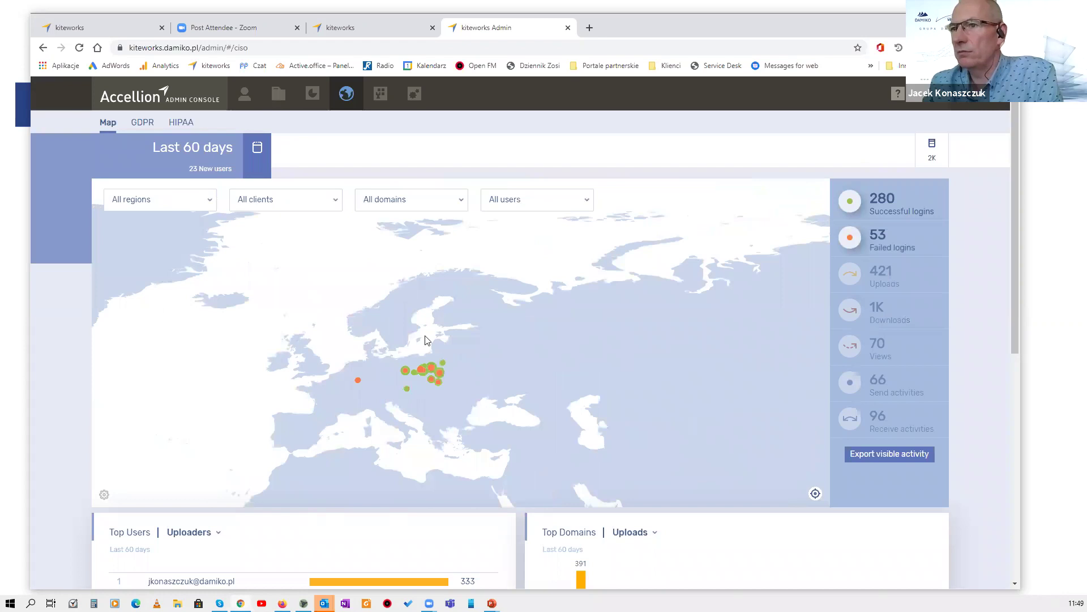
scroll(428, 339, down, 1)
drag(149, 324, 351, 298)
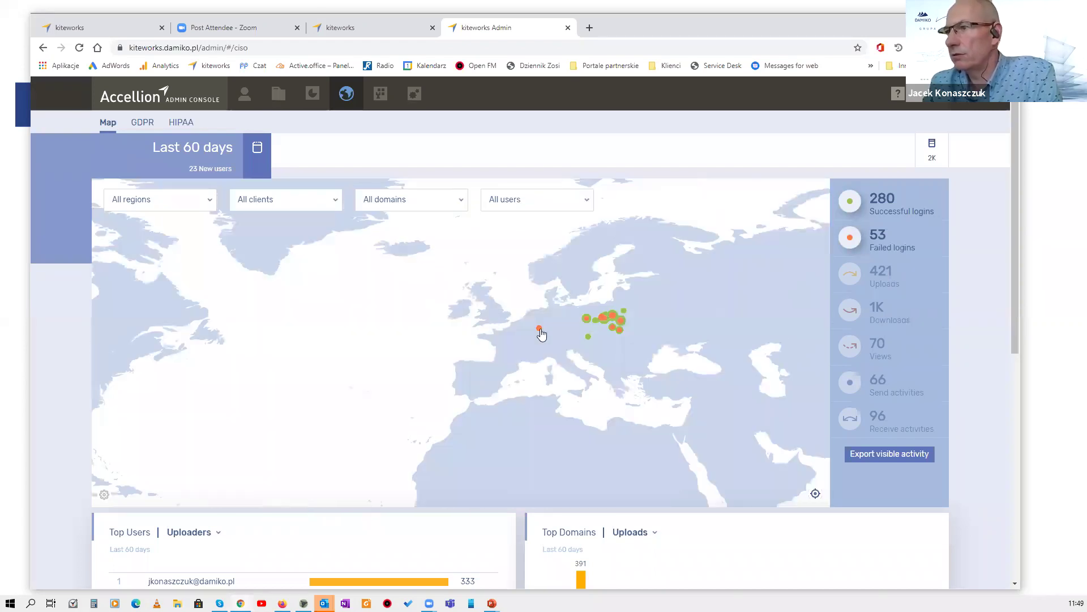
mouse_move(542, 334)
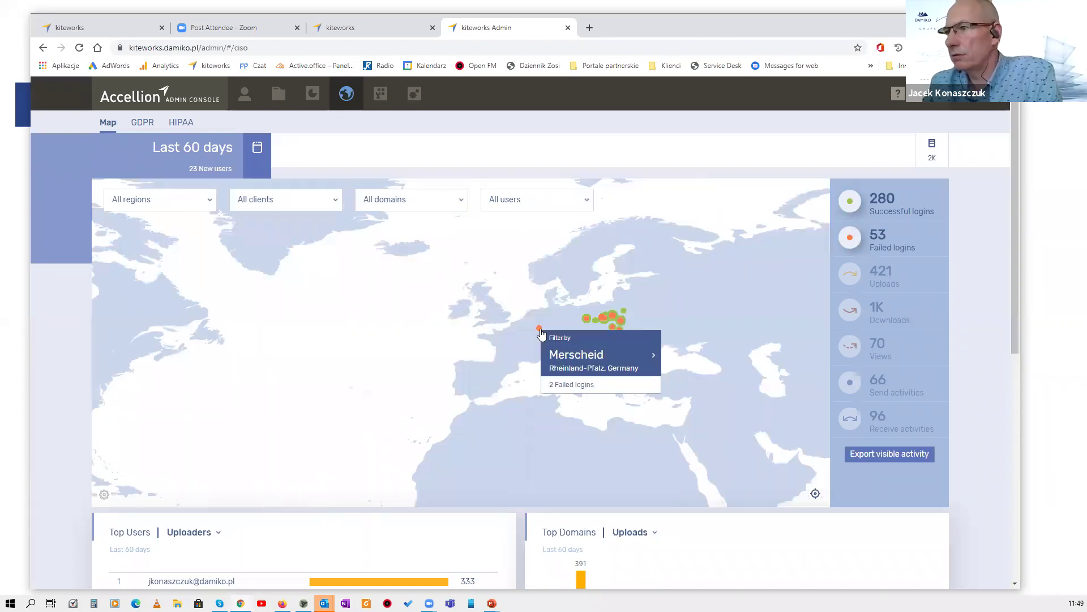
click(583, 384)
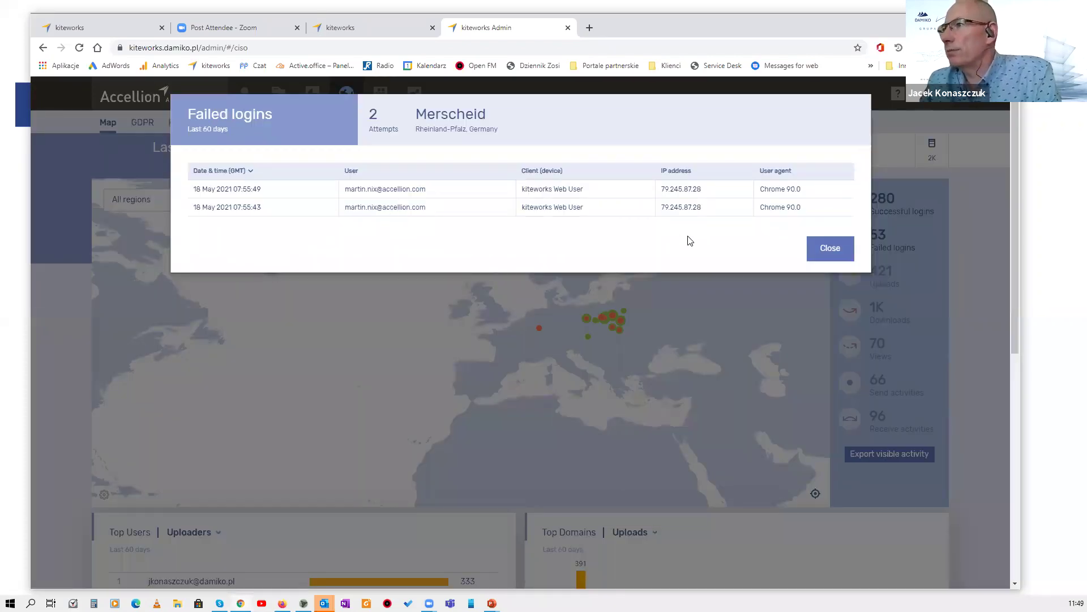
click(835, 253)
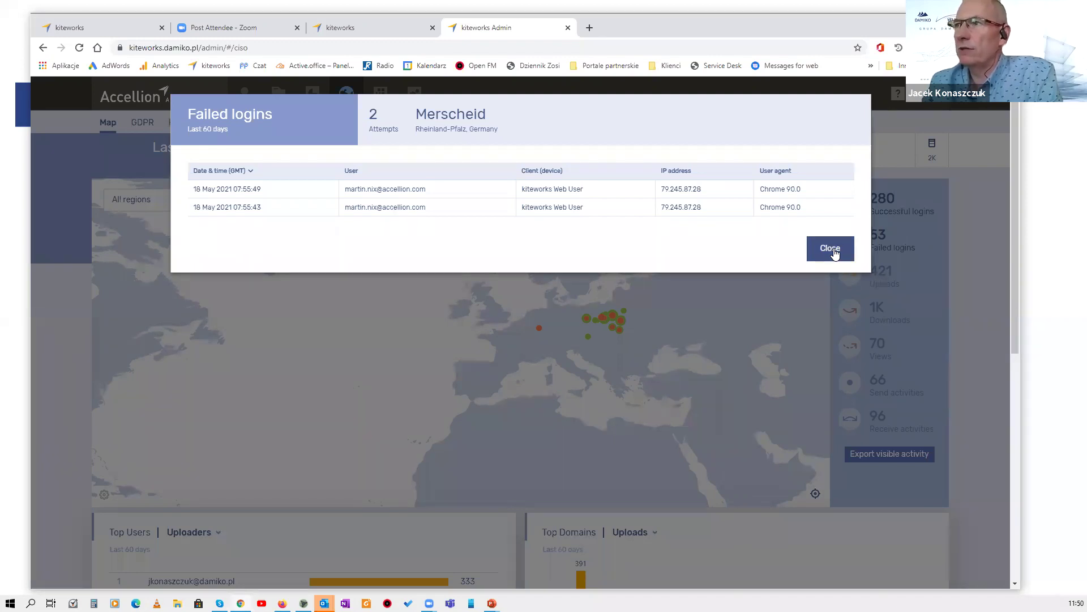
click(746, 446)
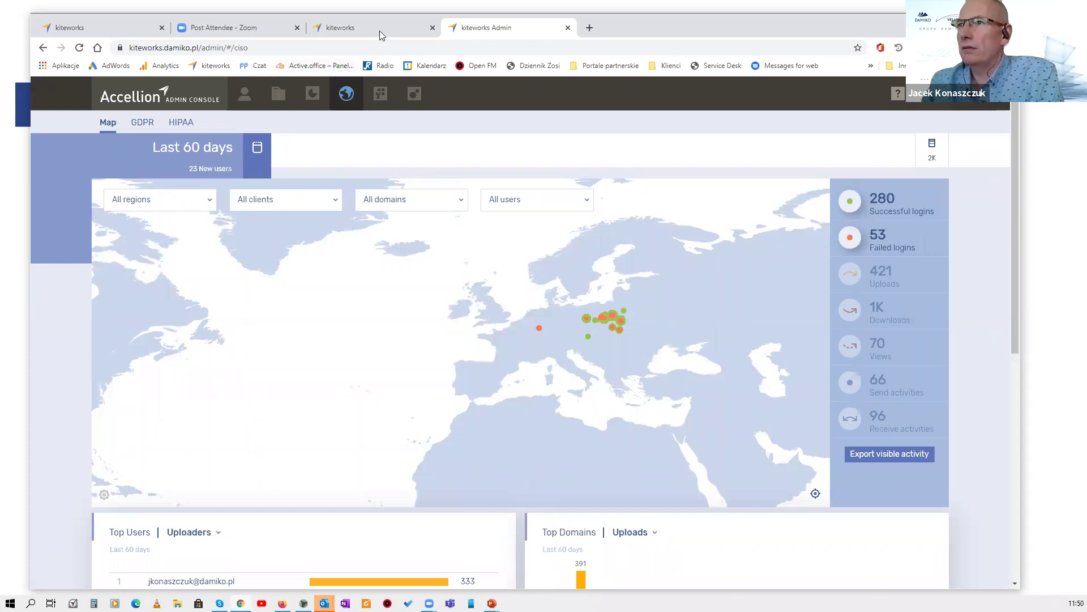
Filter the Reports > Activities list to show only Failed logins.
click(315, 96)
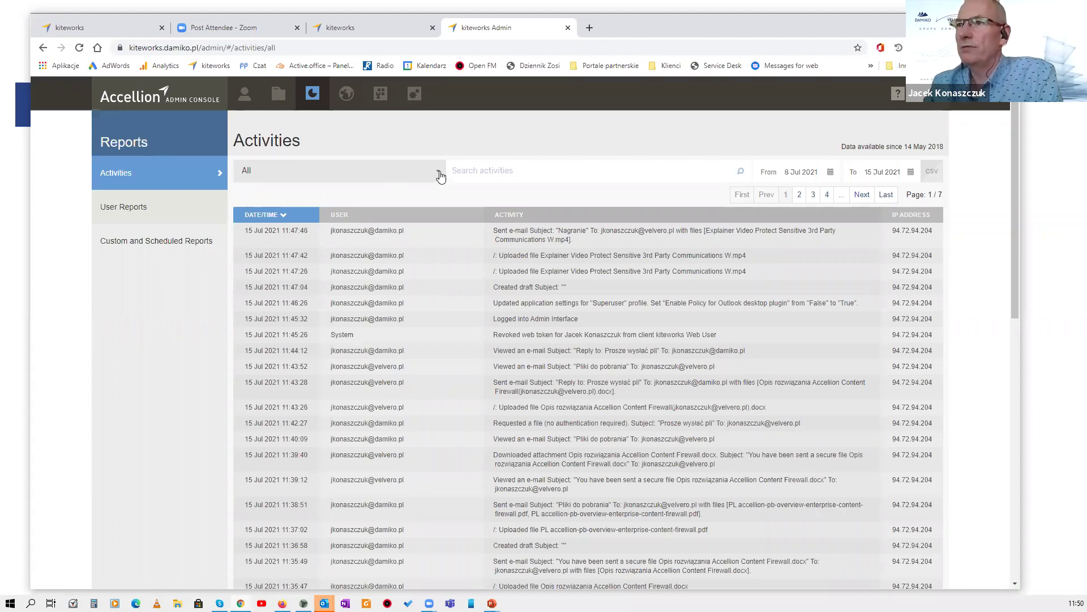
click(424, 177)
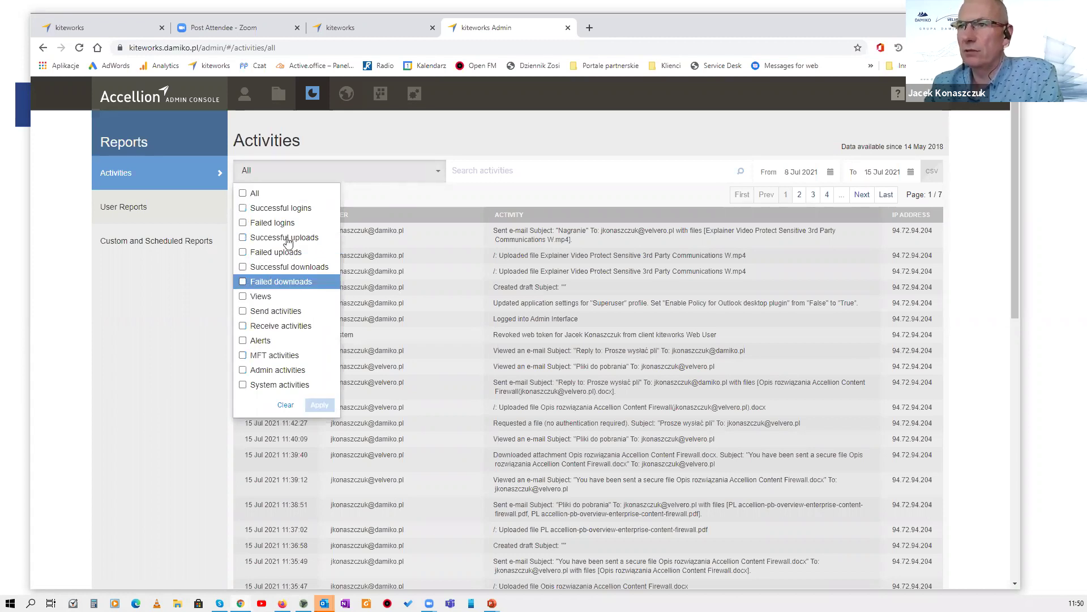
click(248, 224)
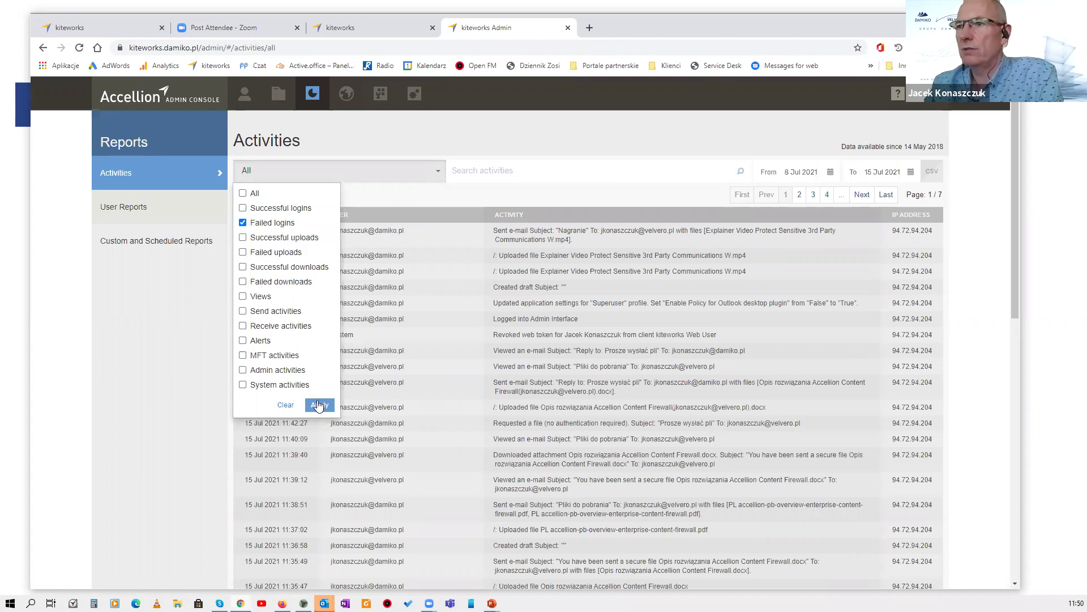
click(399, 317)
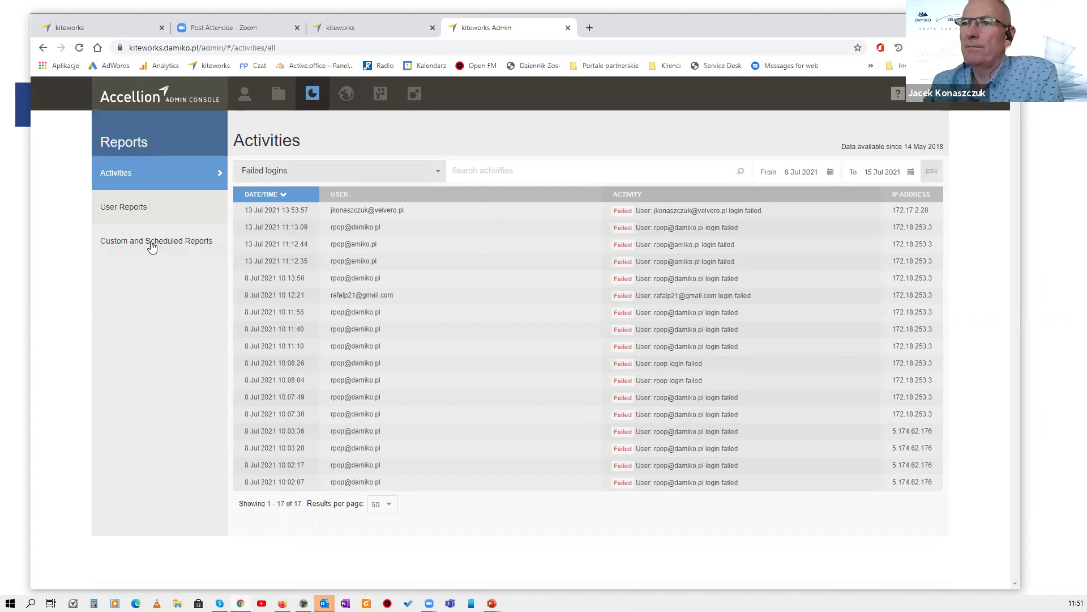
View the users-by-storage report, then return to the kiteworks All Files page.
click(141, 209)
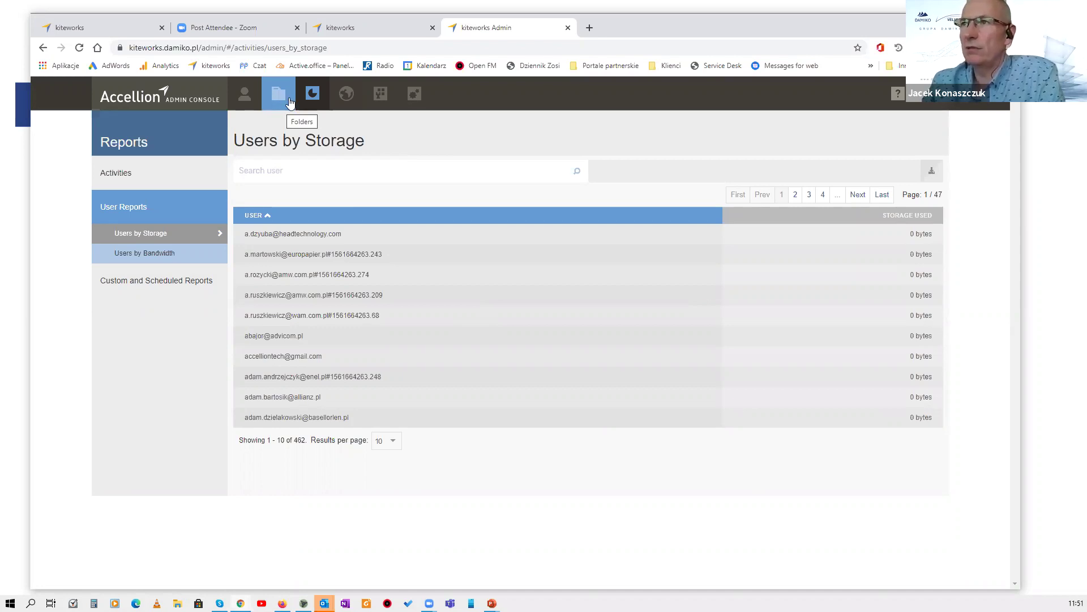
click(359, 30)
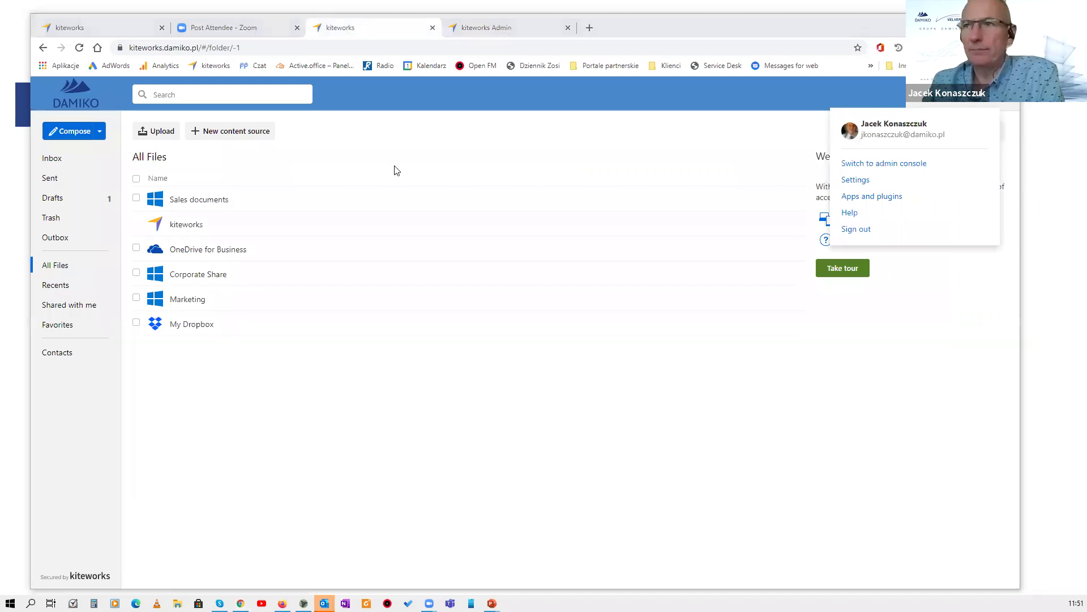
key(alt+Tab)
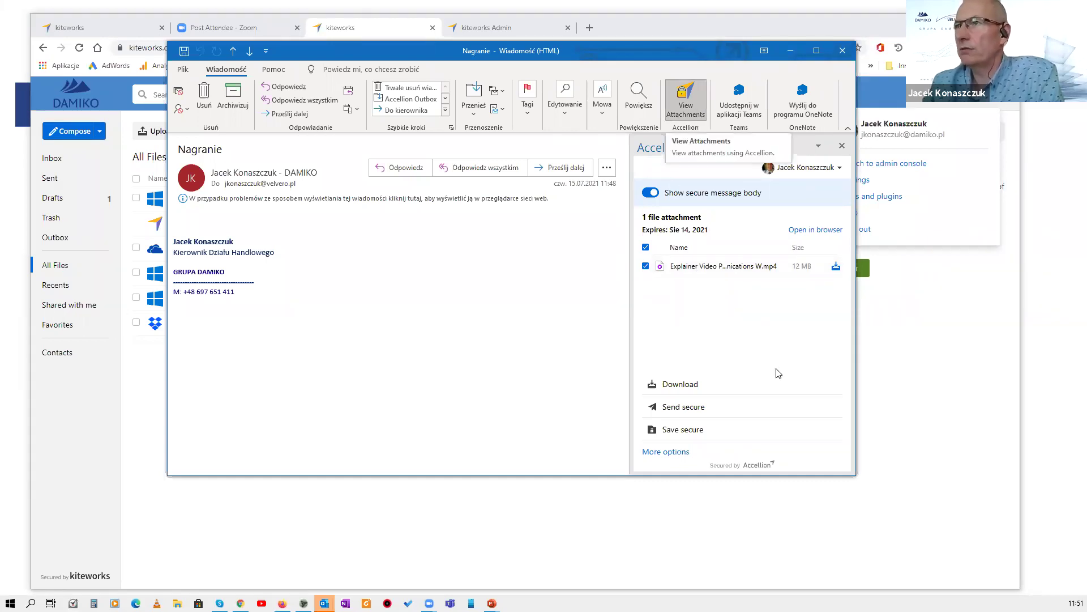
click(842, 51)
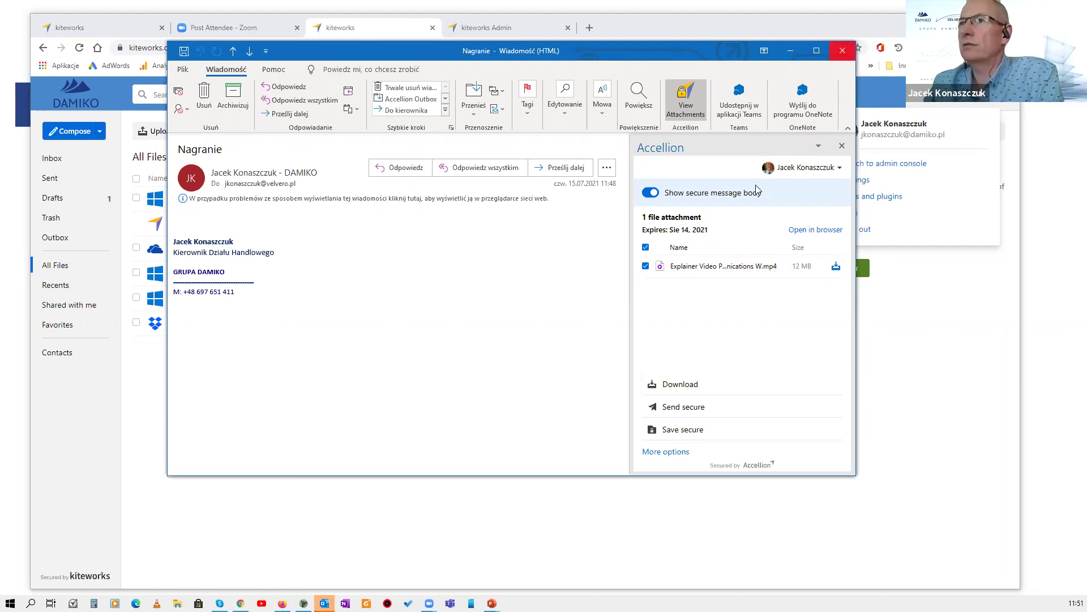
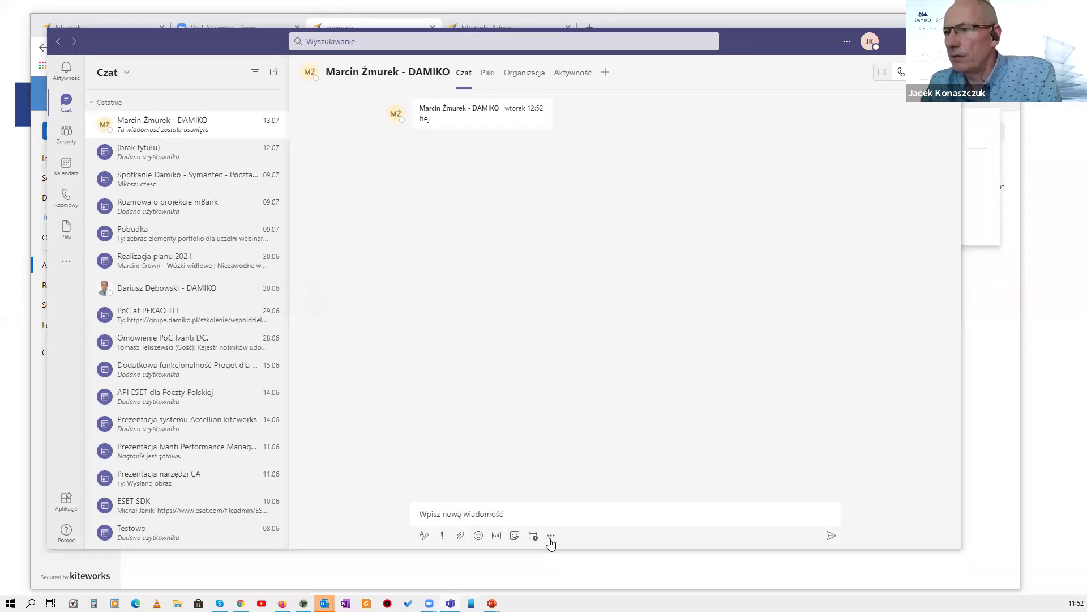
Launch the Accellion for Teams app from the compose toolbar's apps flyout.
click(553, 538)
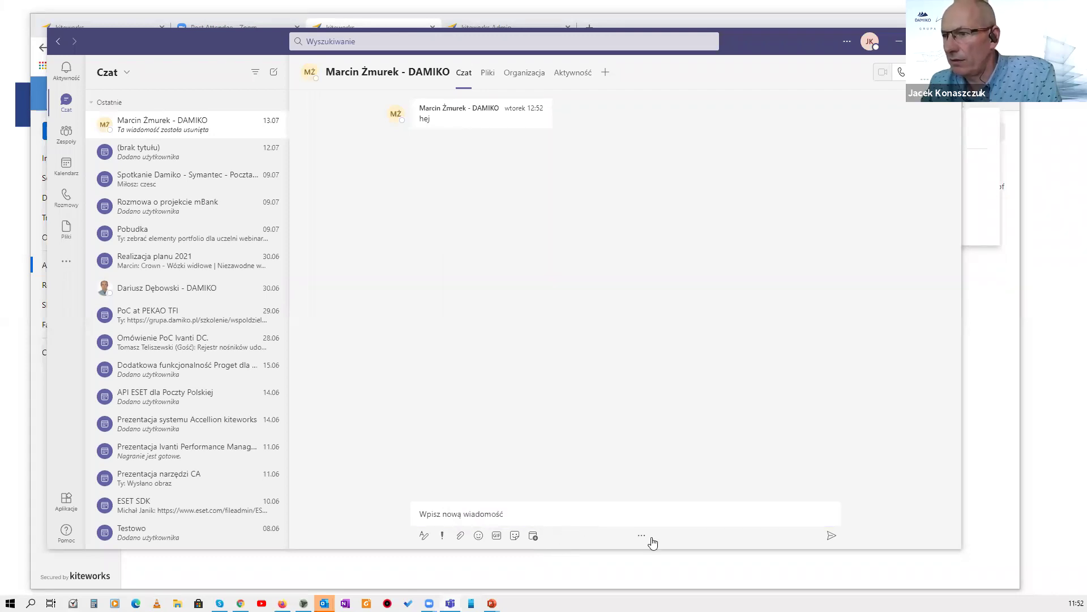
click(652, 539)
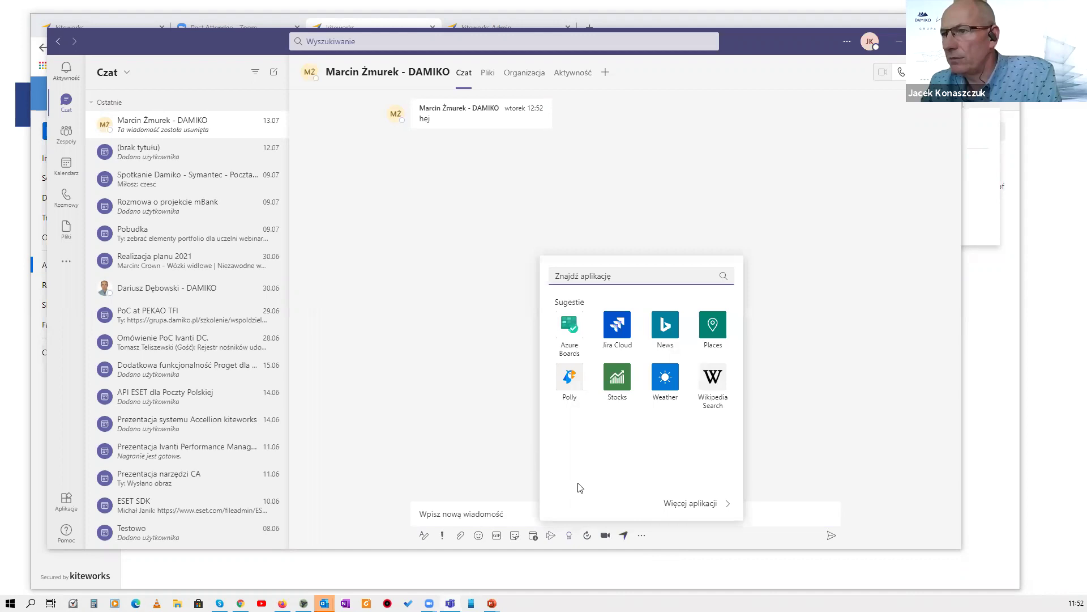
click(625, 539)
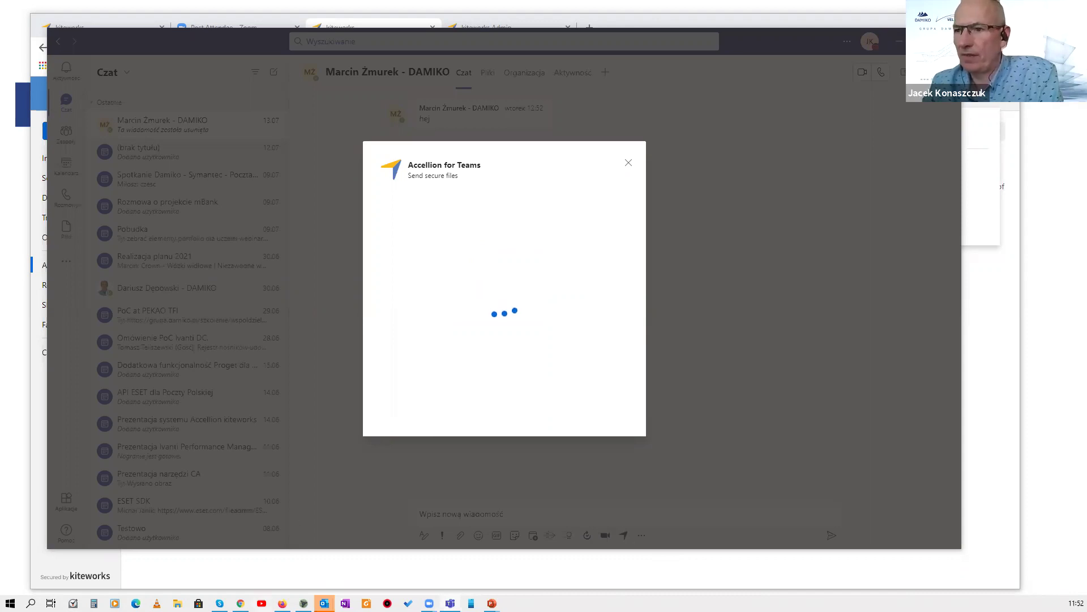
Dismiss the Outlook reminder and drop 'Opis rozwiązania Accellion Content Firewall.docx' into Accellion for Teams.
mouse_move(324, 602)
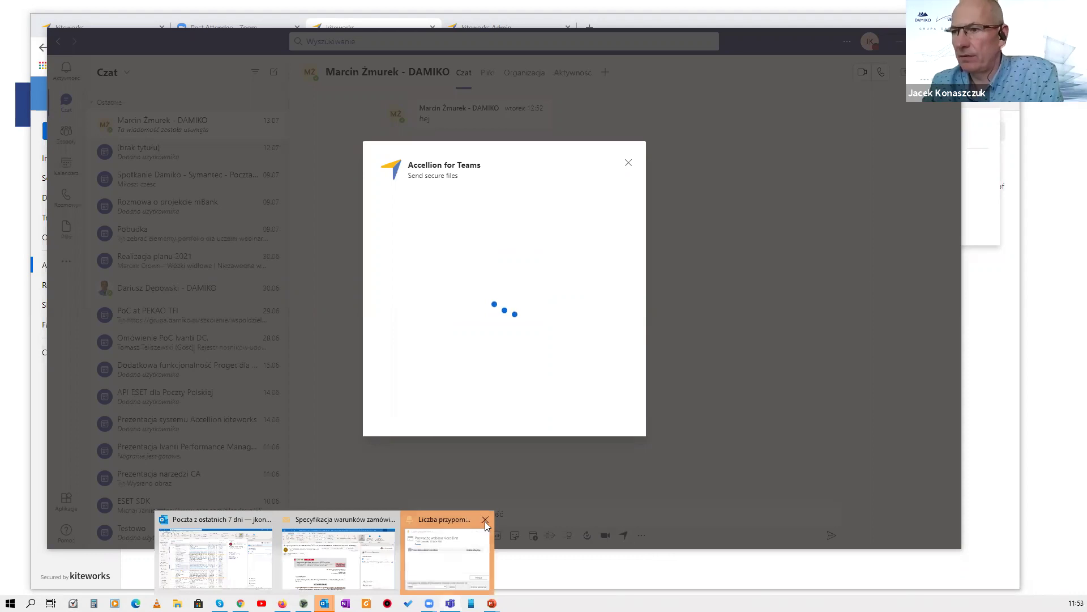
click(486, 520)
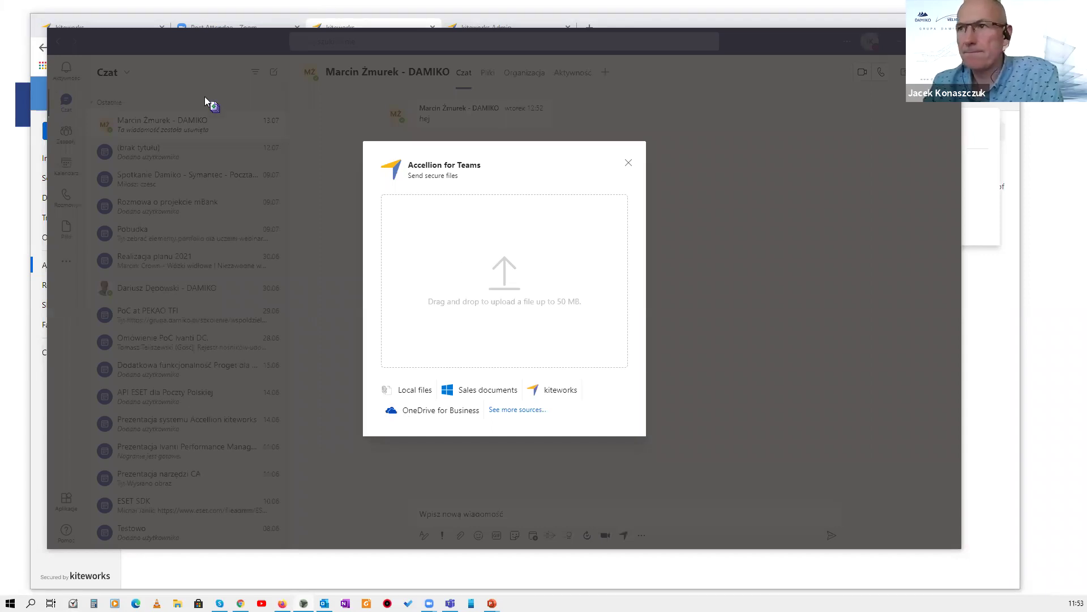
drag(447, 257, 469, 260)
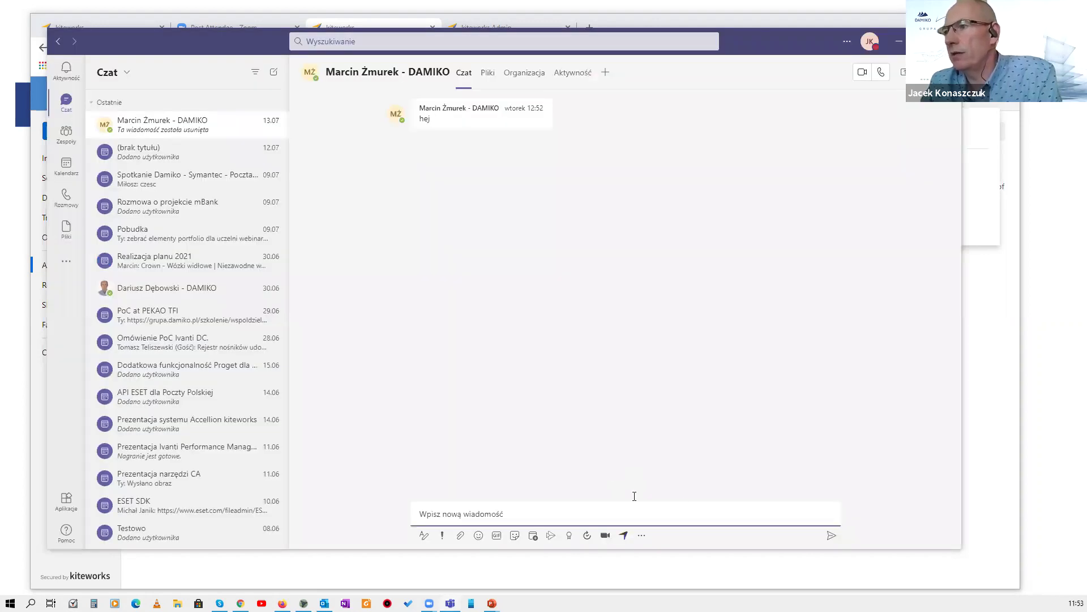
Send the Content Firewall secure-file card to the chat and try opening it via Access File.
click(830, 535)
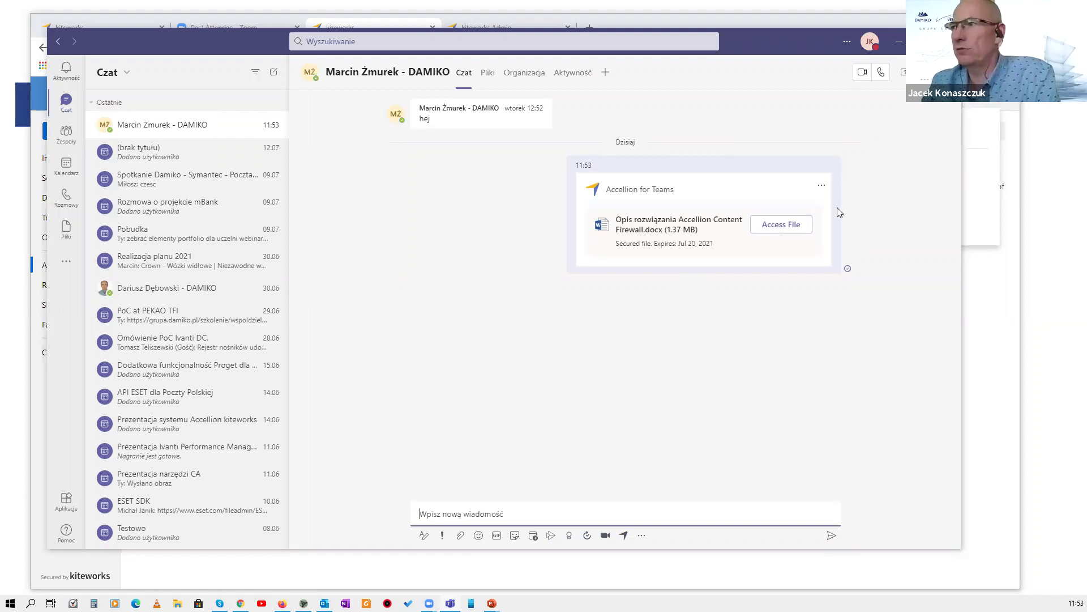
click(773, 229)
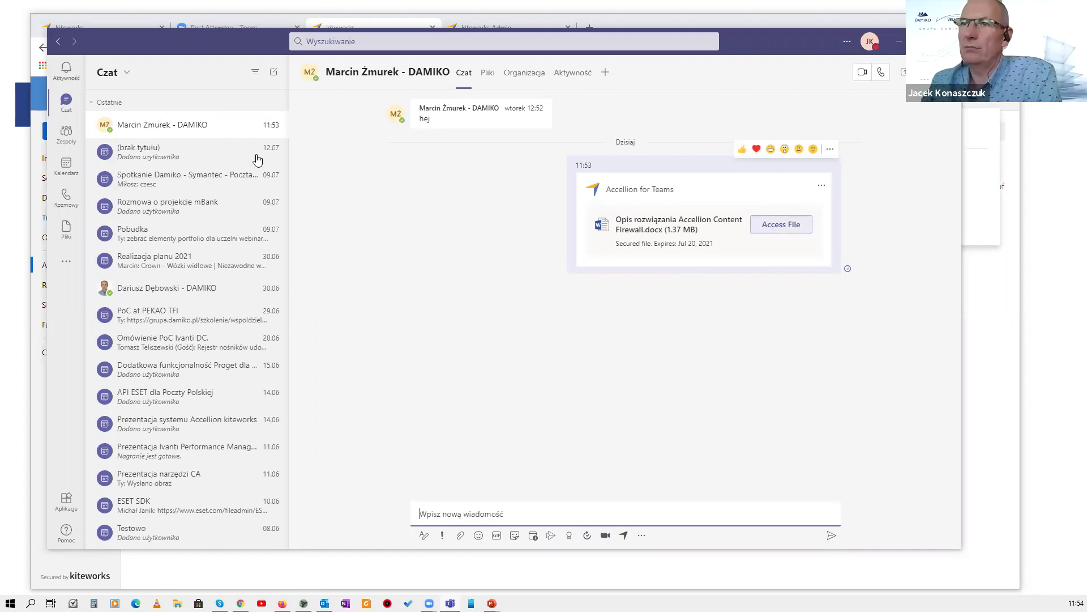
click(773, 227)
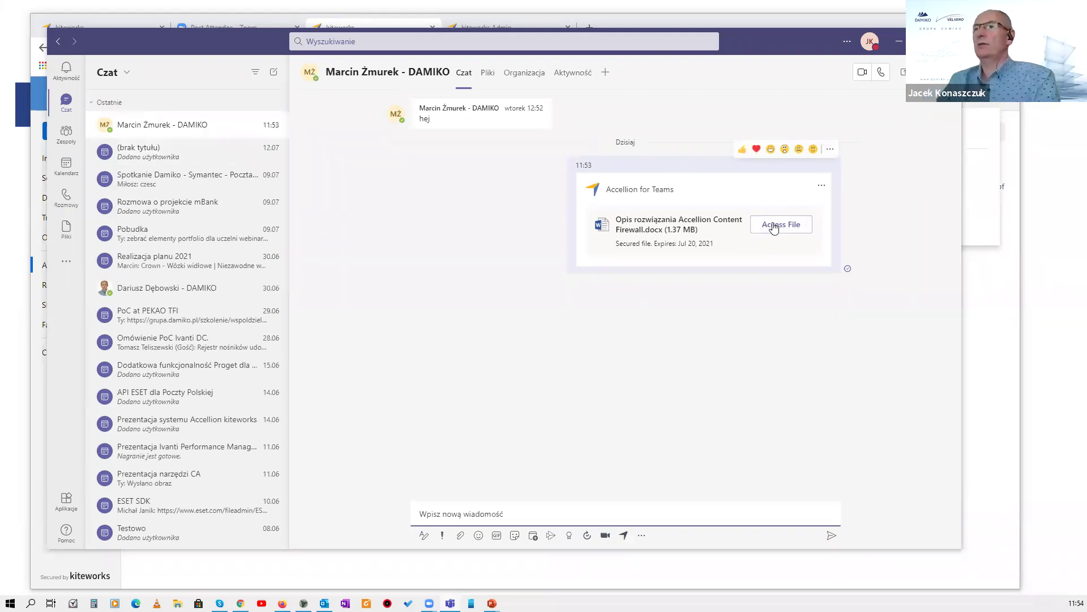
click(773, 228)
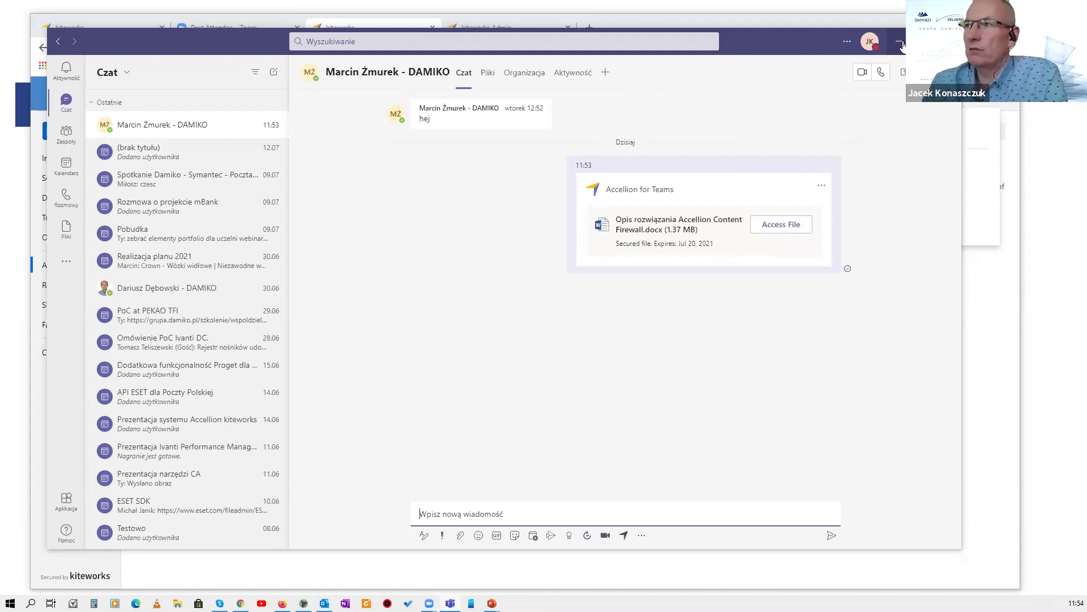
Minimize Teams to show kiteworks All Files, then switch to the full-screen Accellion DEMO slide.
click(903, 45)
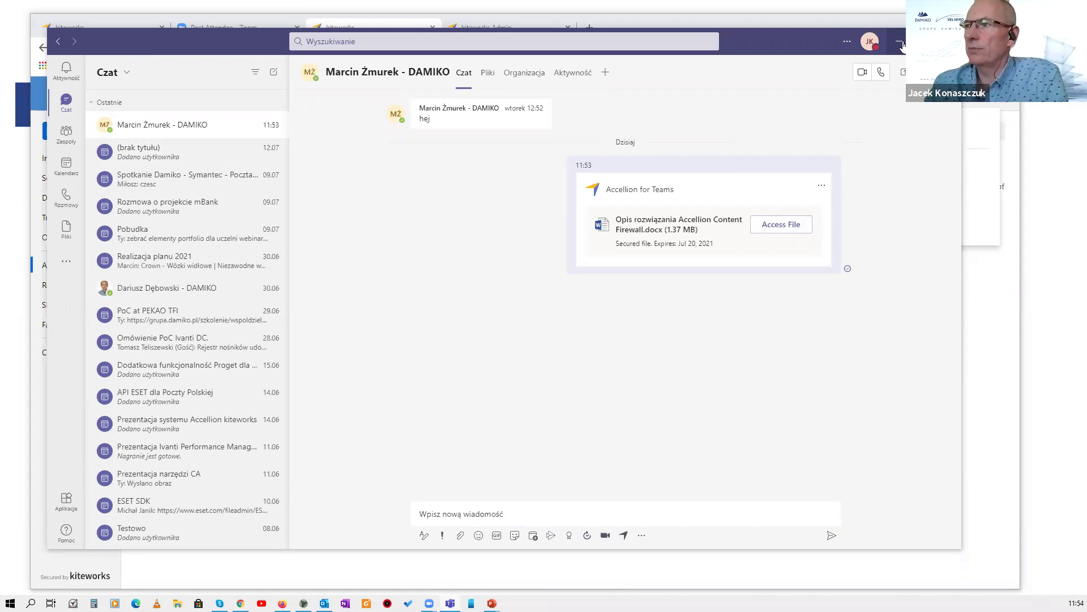
click(902, 45)
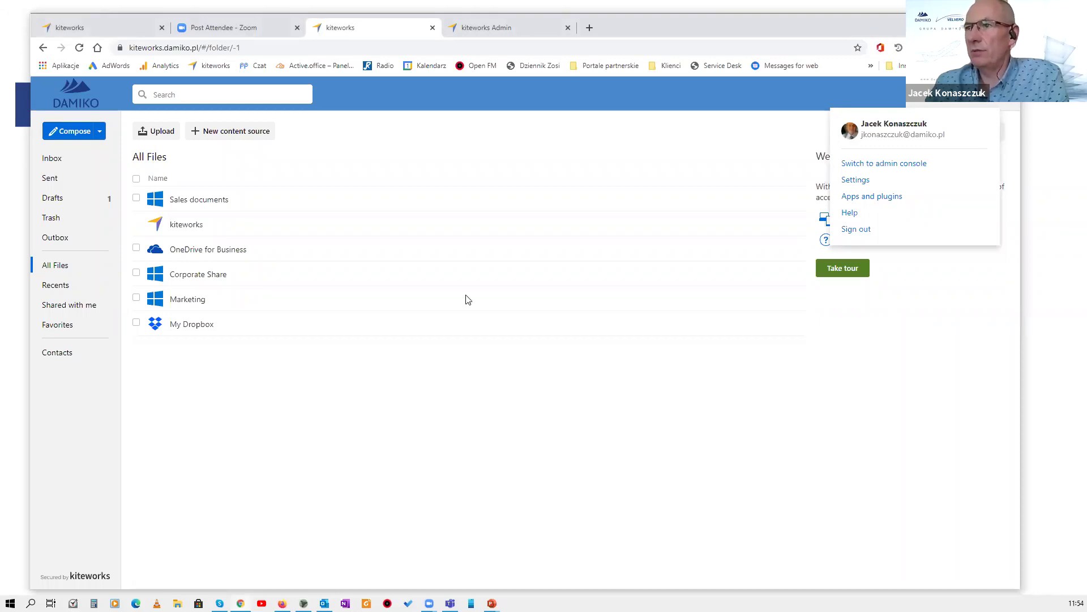
key(alt+Tab)
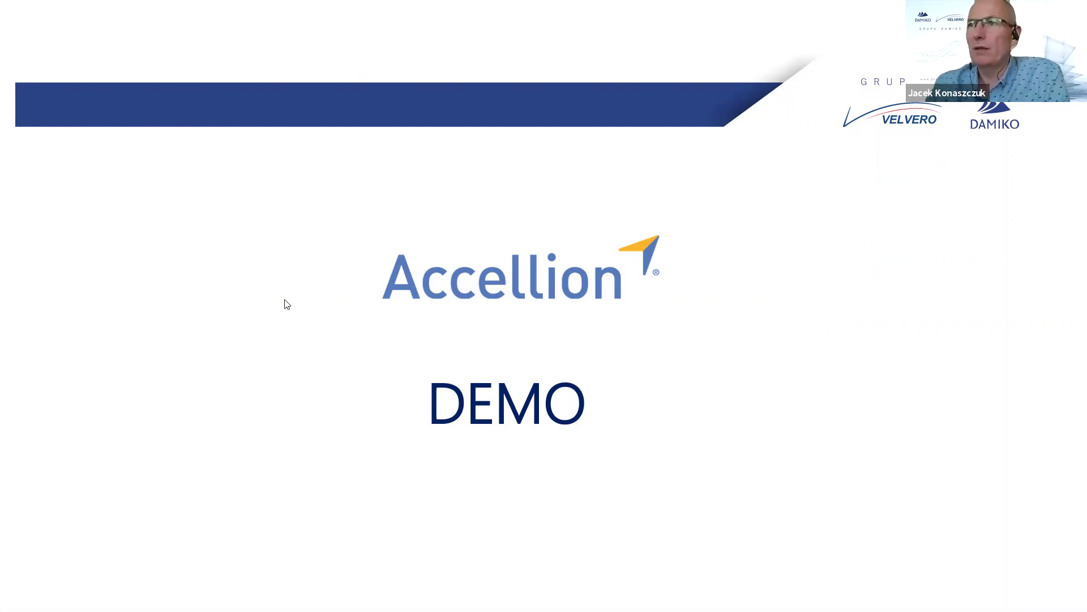
Advance to the PYTANIA slide, then switch back to the kiteworks All Files page.
key(Right)
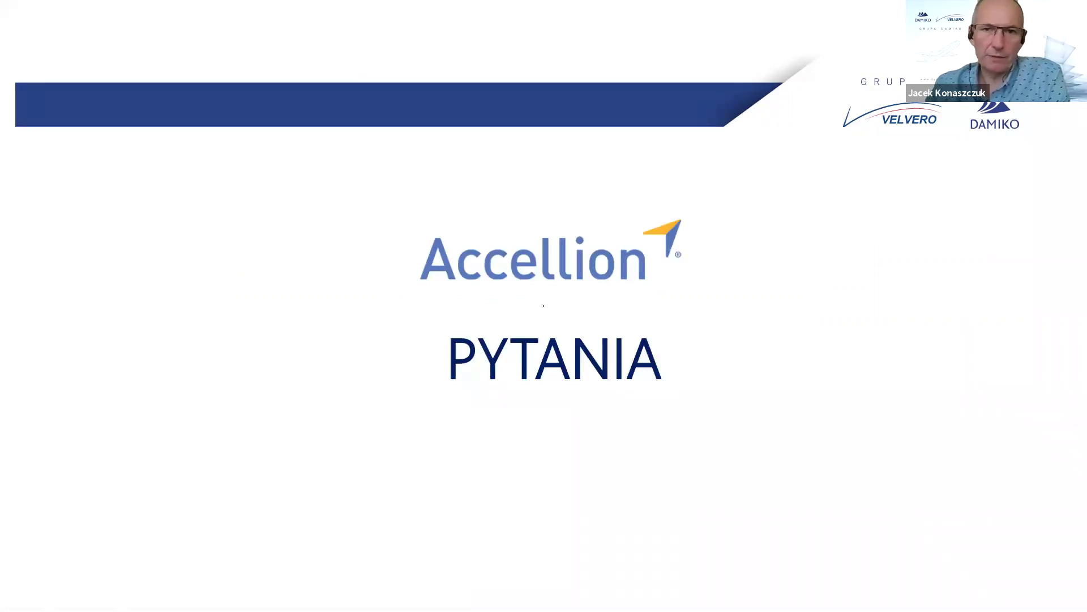
key(alt+Tab)
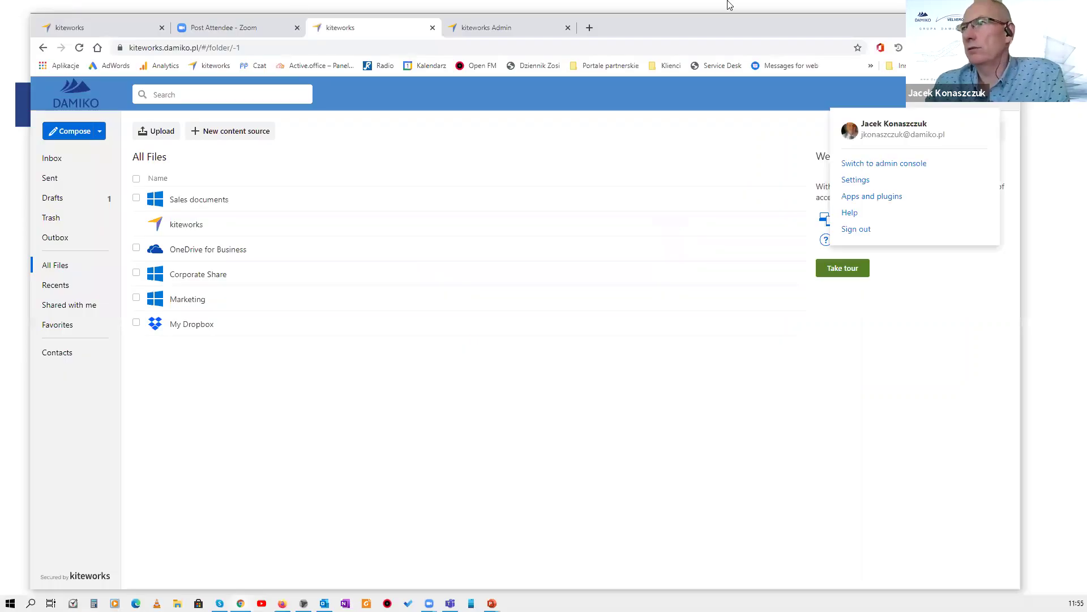
Open accellion.com in a new tab and go to its pricing page.
click(589, 27)
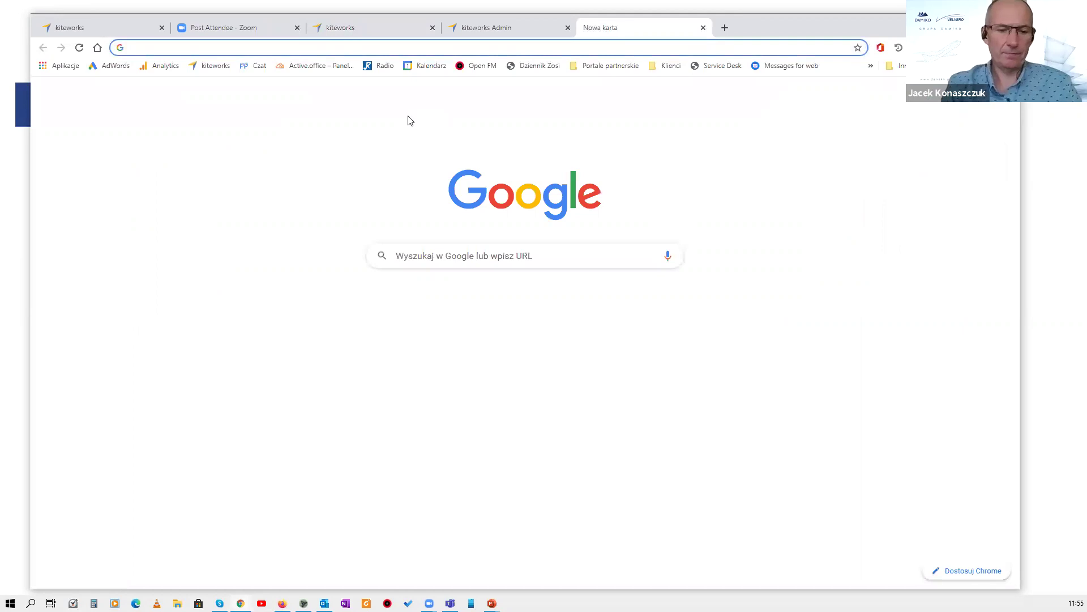
text(accellion)
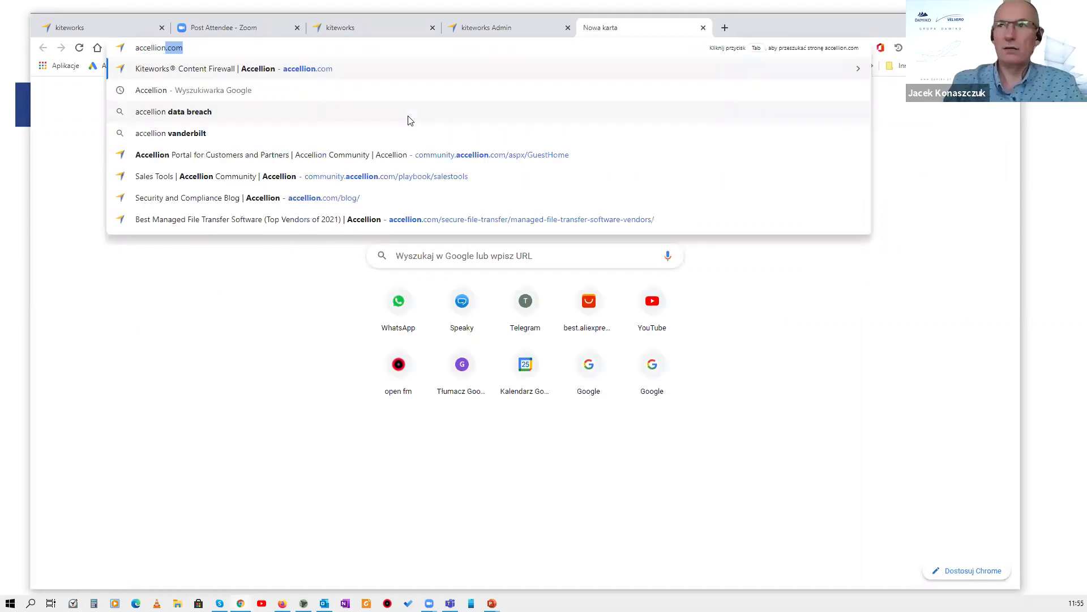
text(.com)
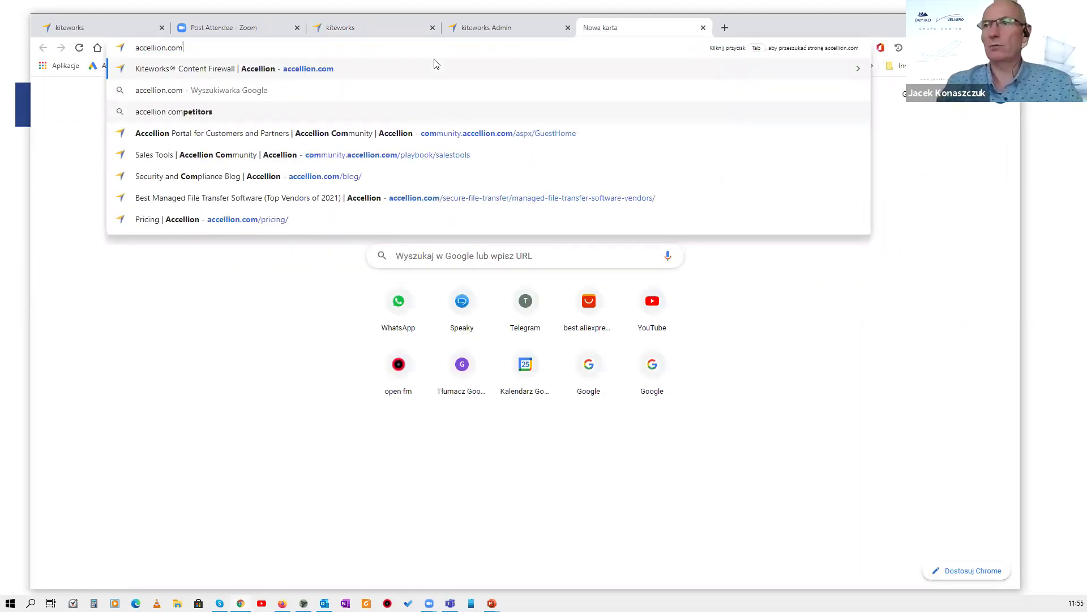
click(435, 61)
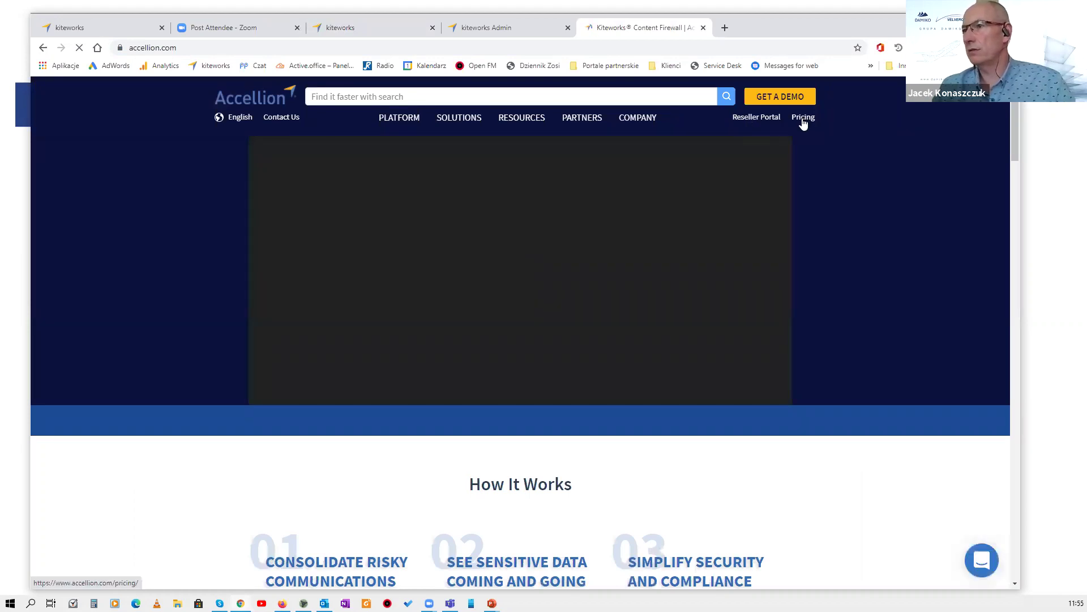
click(809, 121)
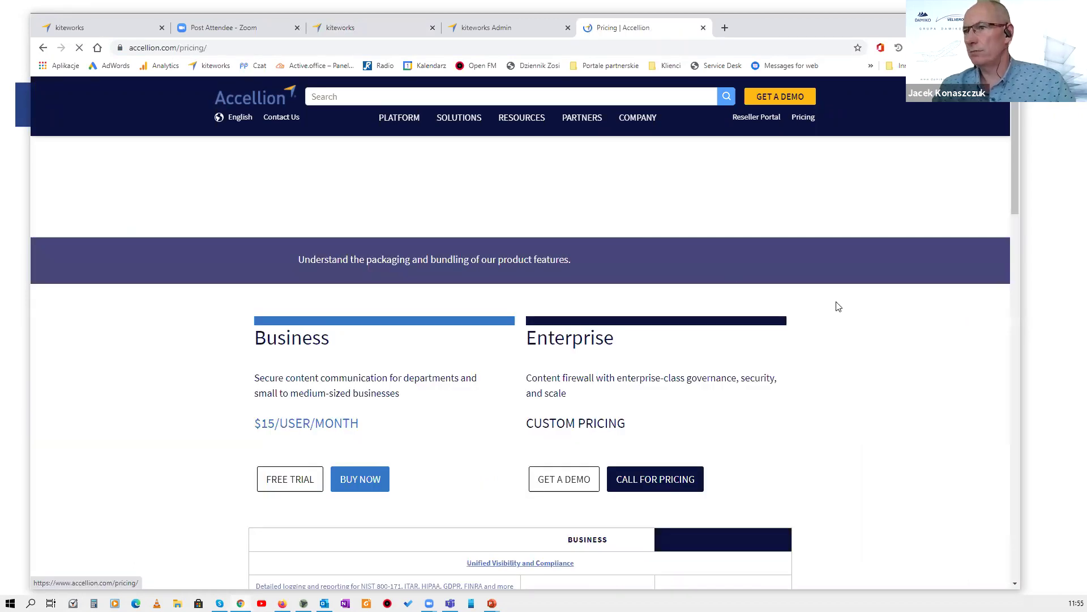
Scroll to the Licensed Capacities rows and briefly highlight the Storage and Bandwidth limits.
scroll(260, 317, down, 3)
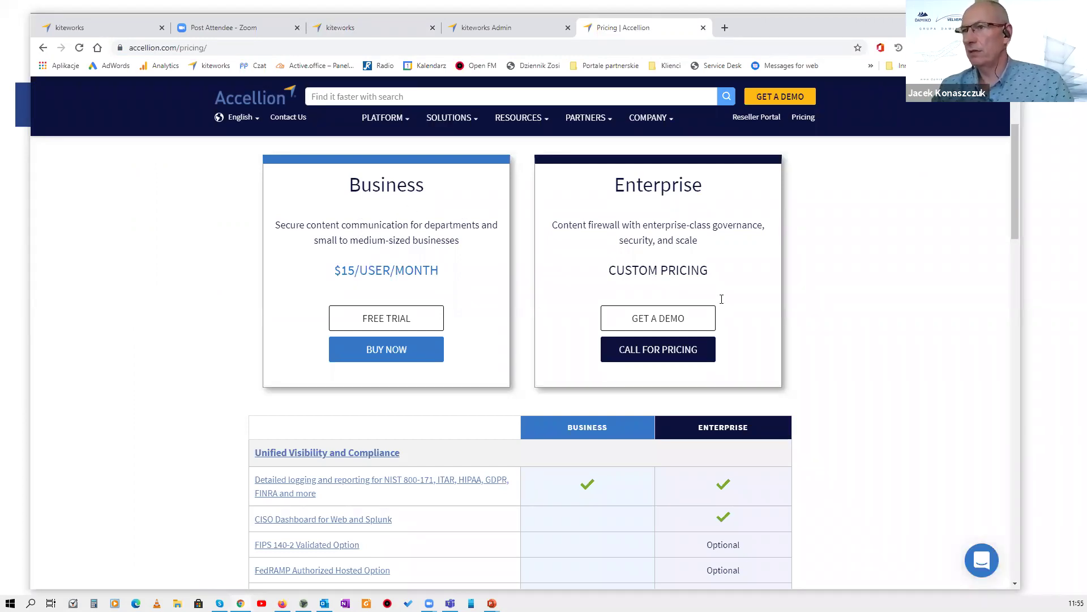
scroll(720, 303, down, 1)
scroll(578, 340, down, 2)
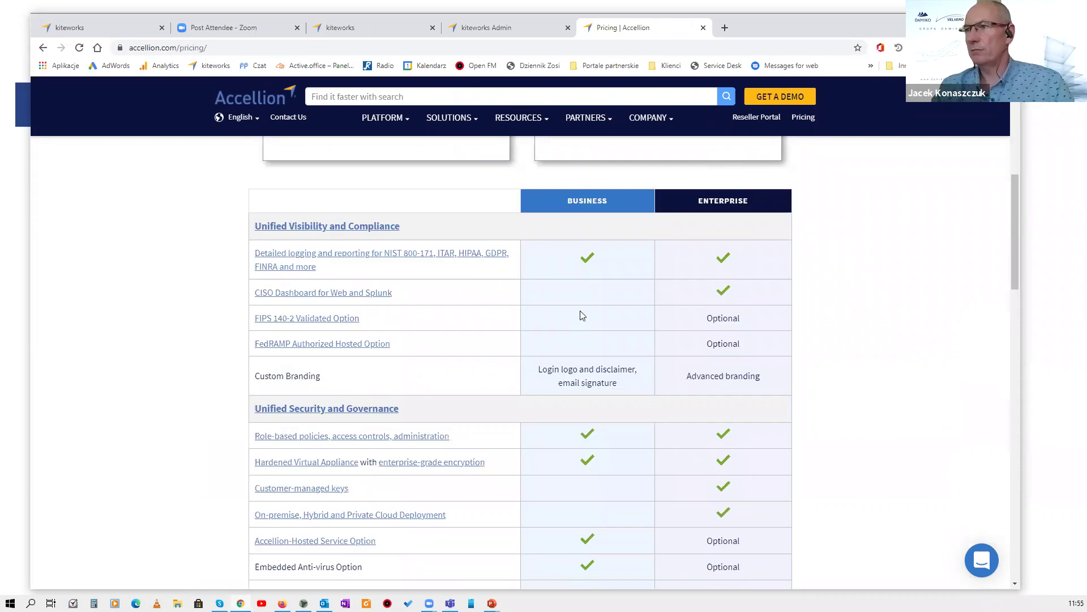
scroll(582, 316, down, 1)
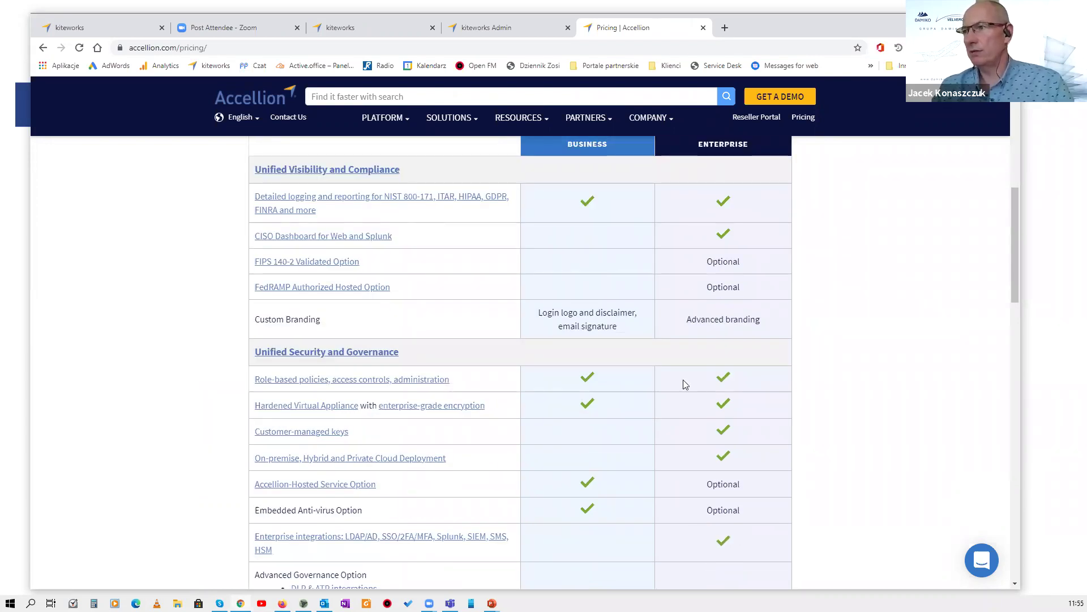
scroll(614, 386, down, 2)
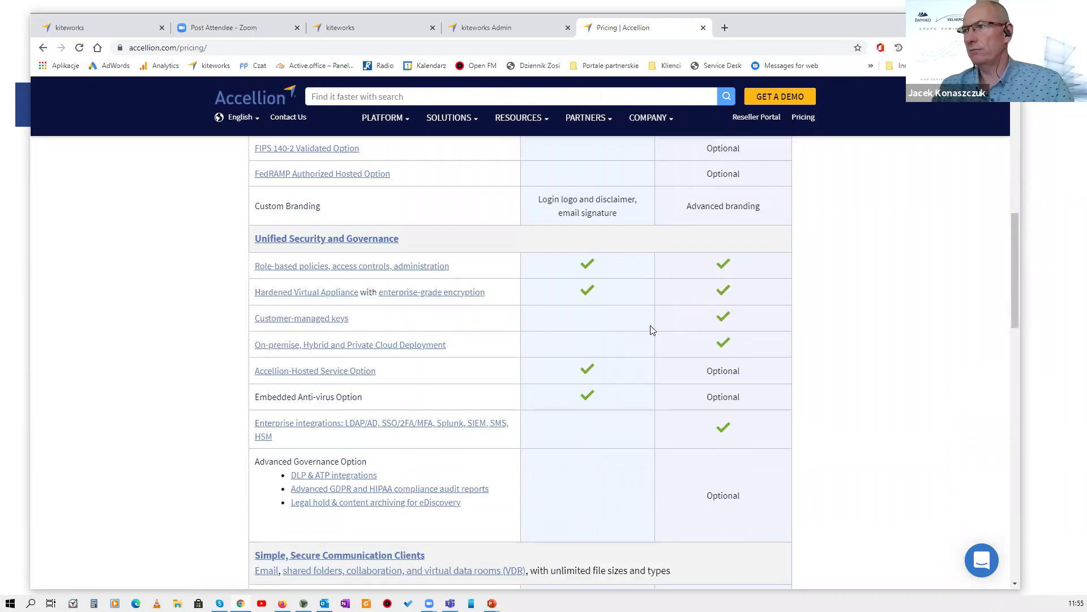
scroll(678, 269, up, 2)
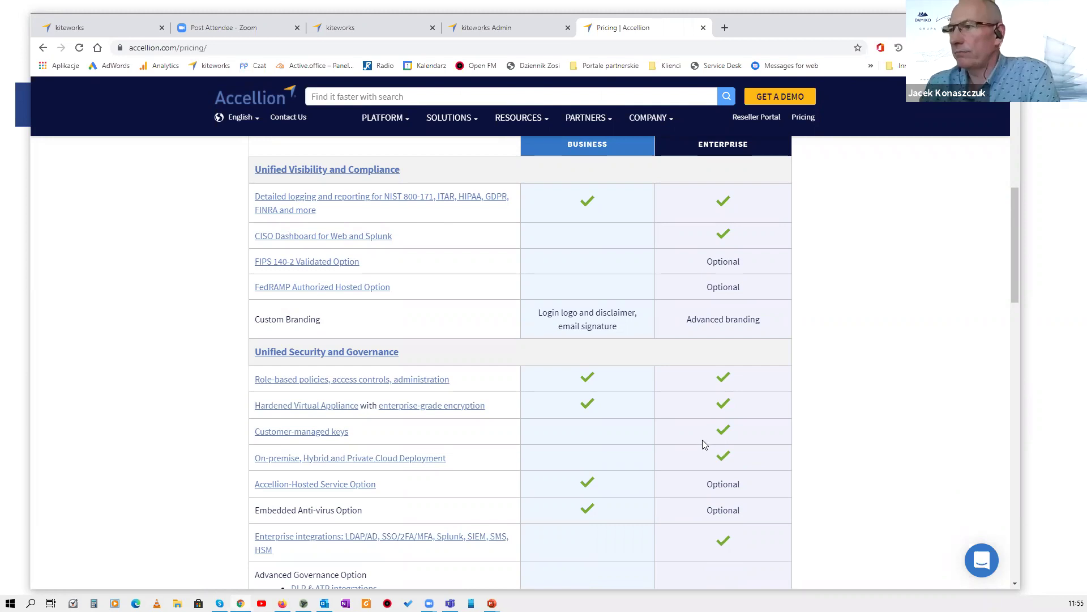
scroll(701, 437, down, 2)
scroll(699, 431, down, 4)
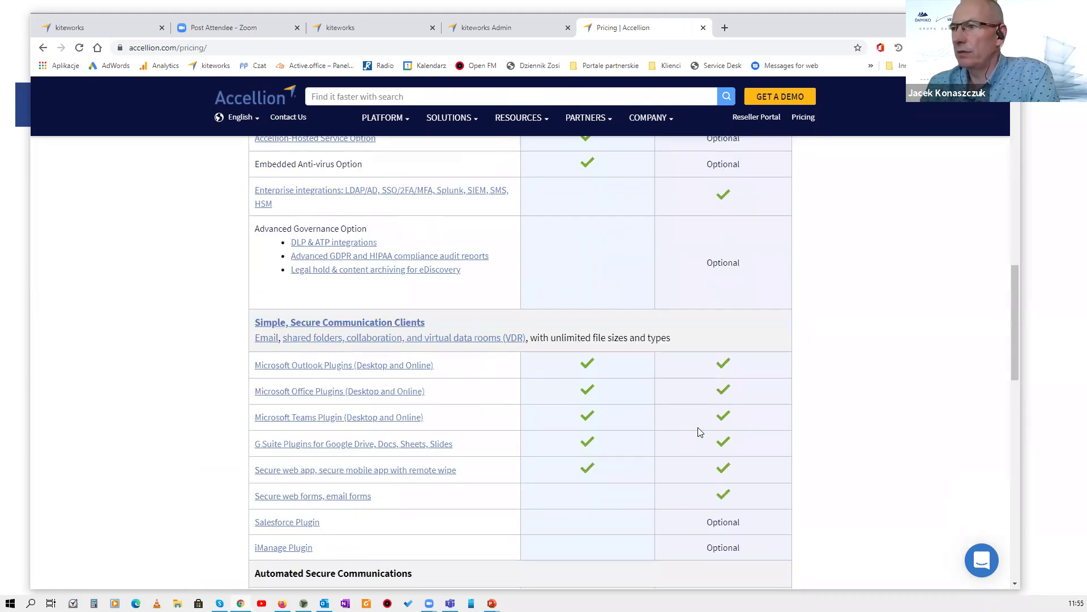
scroll(698, 432, down, 3)
scroll(701, 432, up, 4)
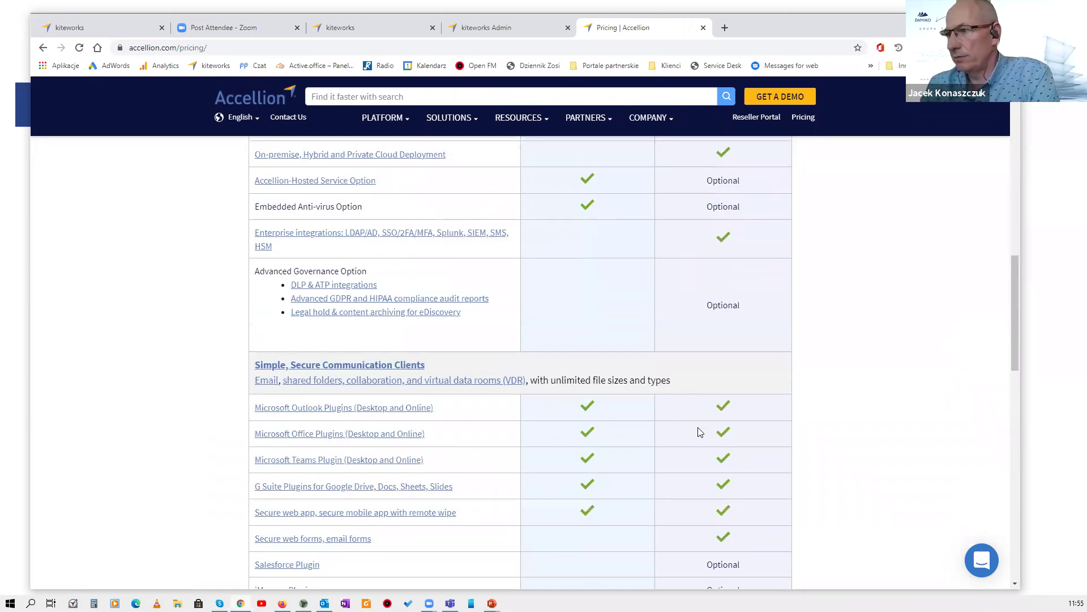
scroll(700, 432, down, 4)
scroll(700, 432, down, 4)
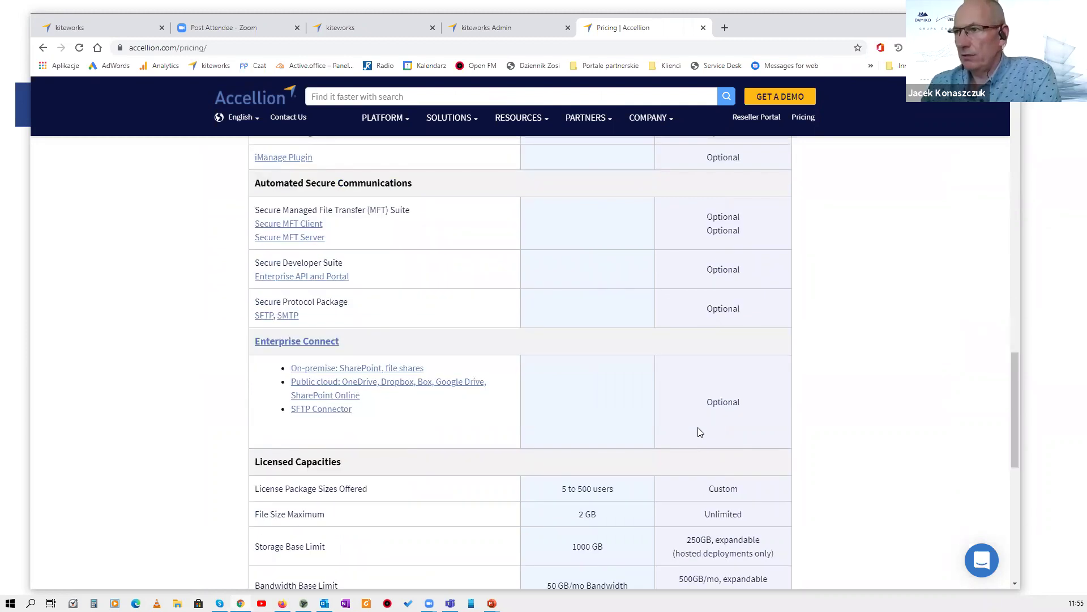
scroll(696, 425, down, 2)
scroll(680, 385, up, 1)
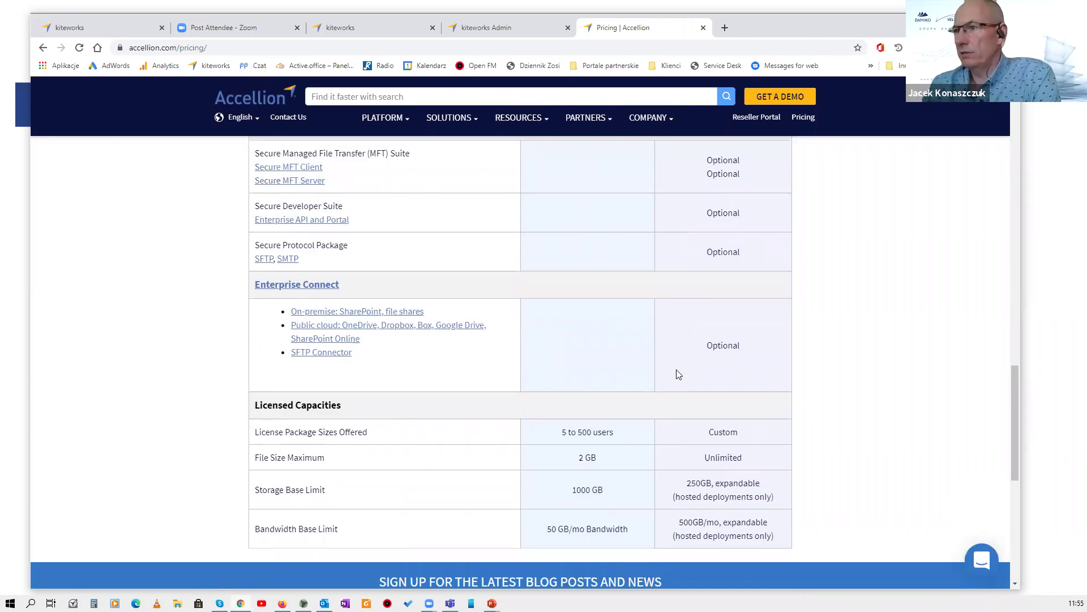
scroll(679, 374, down, 3)
scroll(611, 334, up, 1)
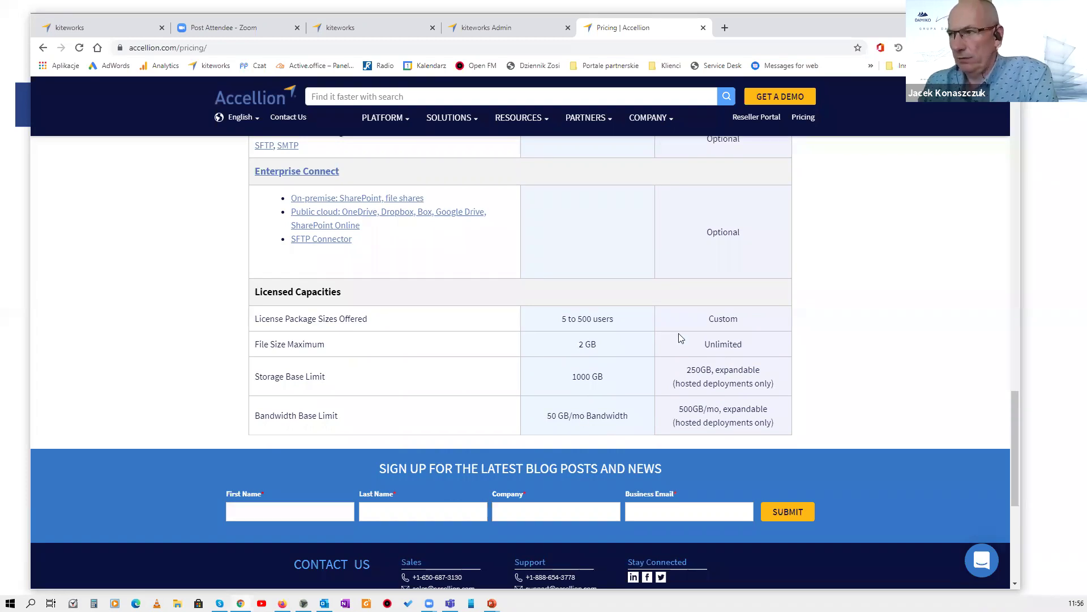
scroll(706, 320, up, 6)
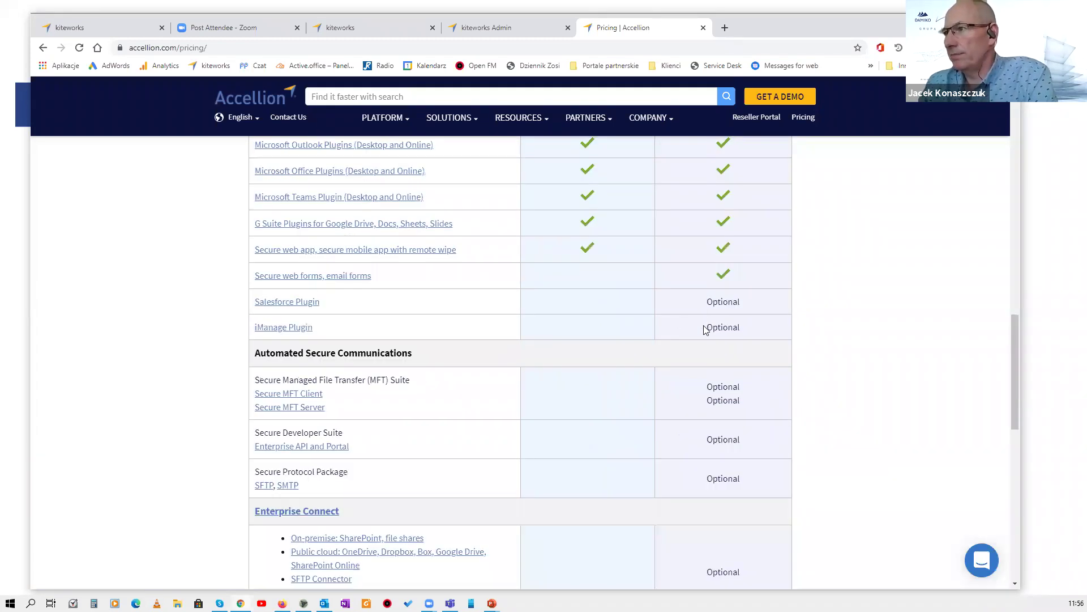
scroll(706, 330, down, 6)
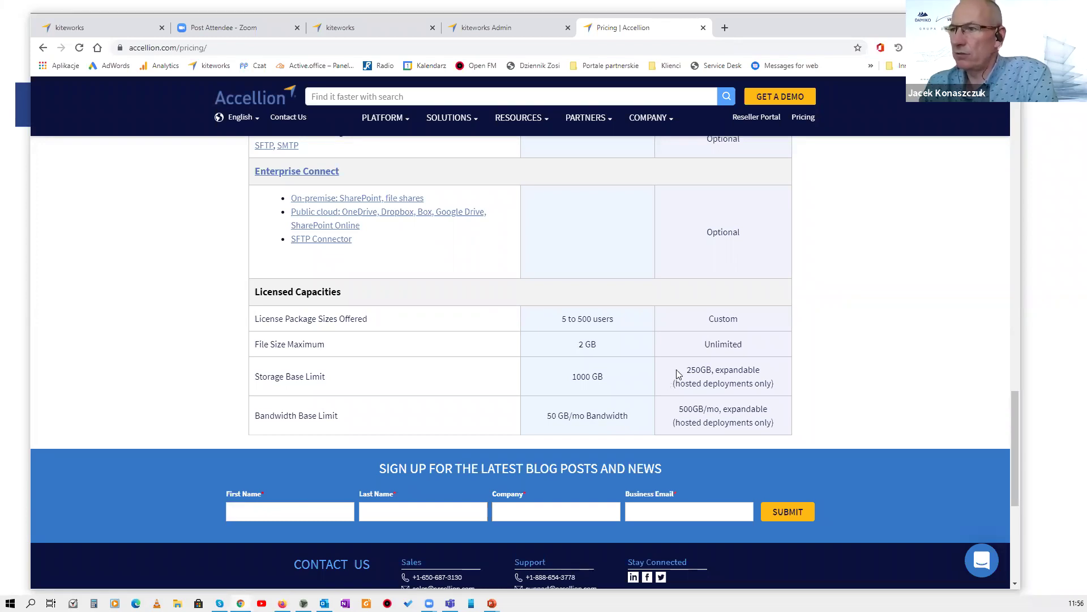
drag(673, 413, 683, 368)
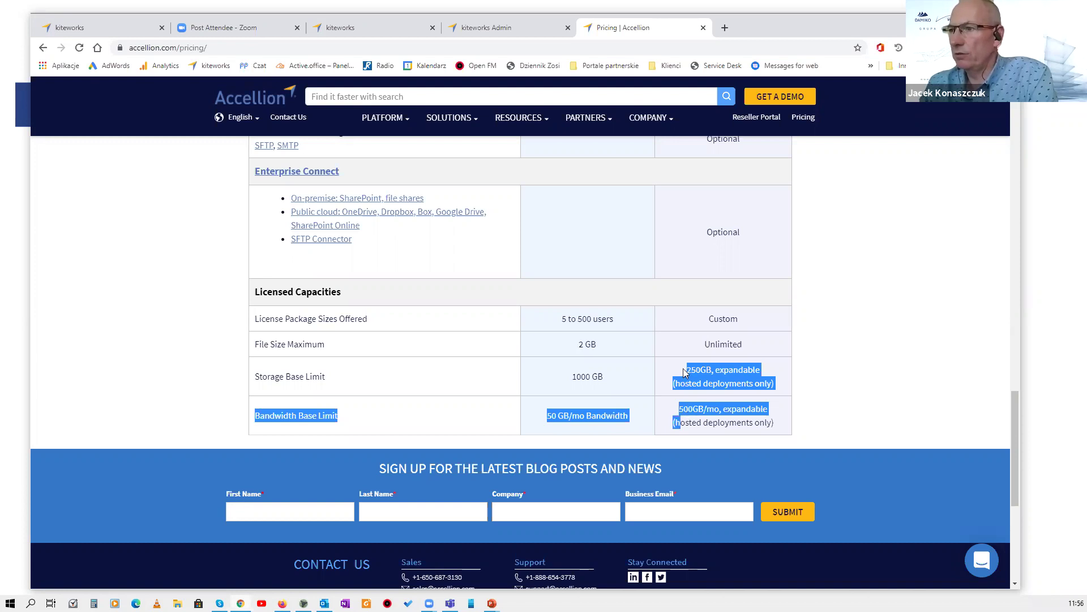
click(671, 370)
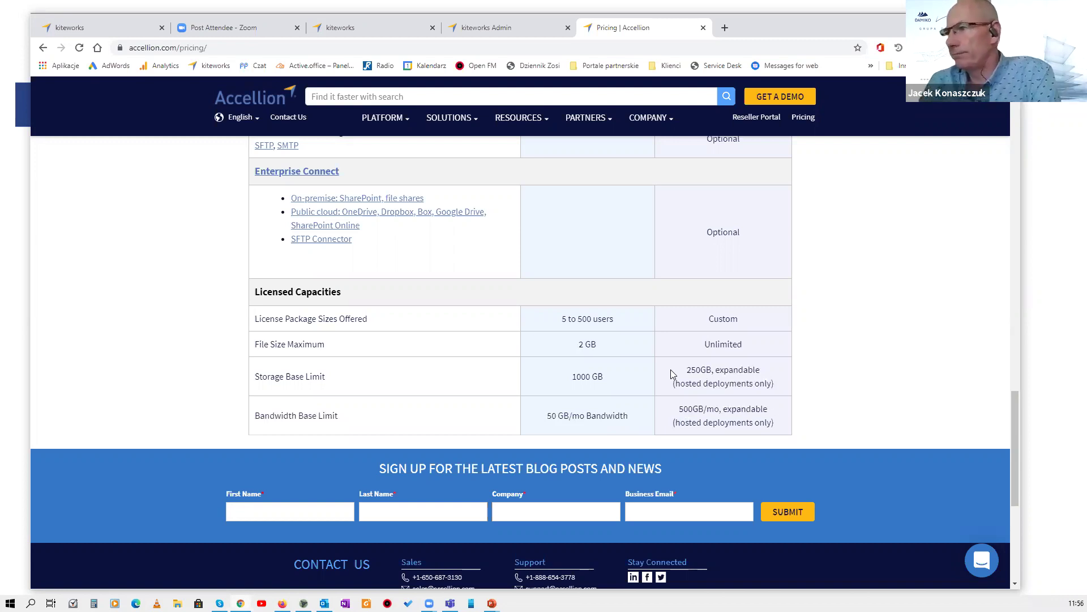
triple_click(678, 391)
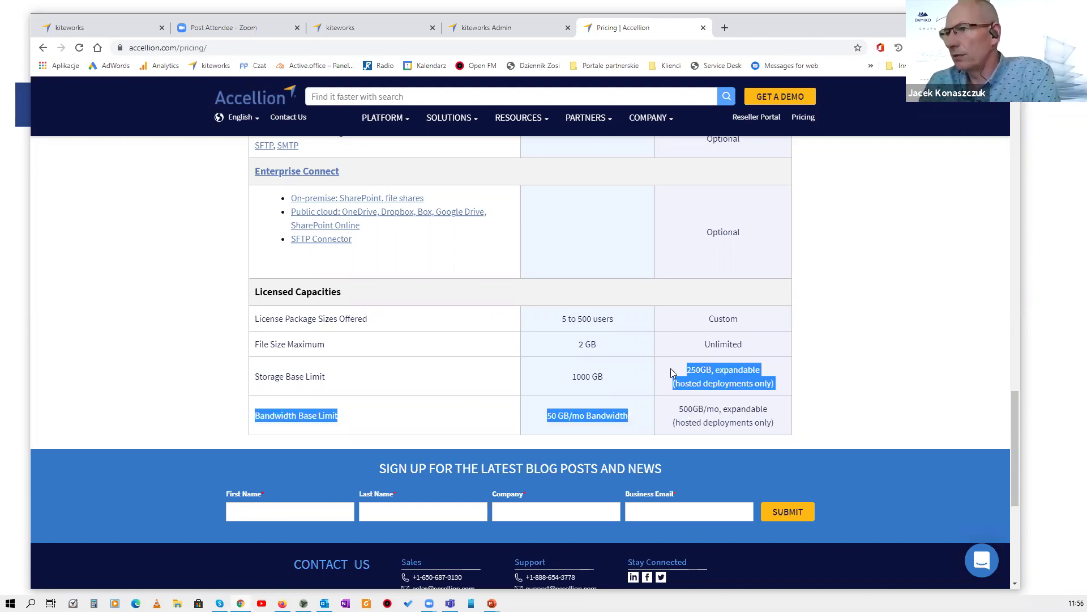
click(672, 372)
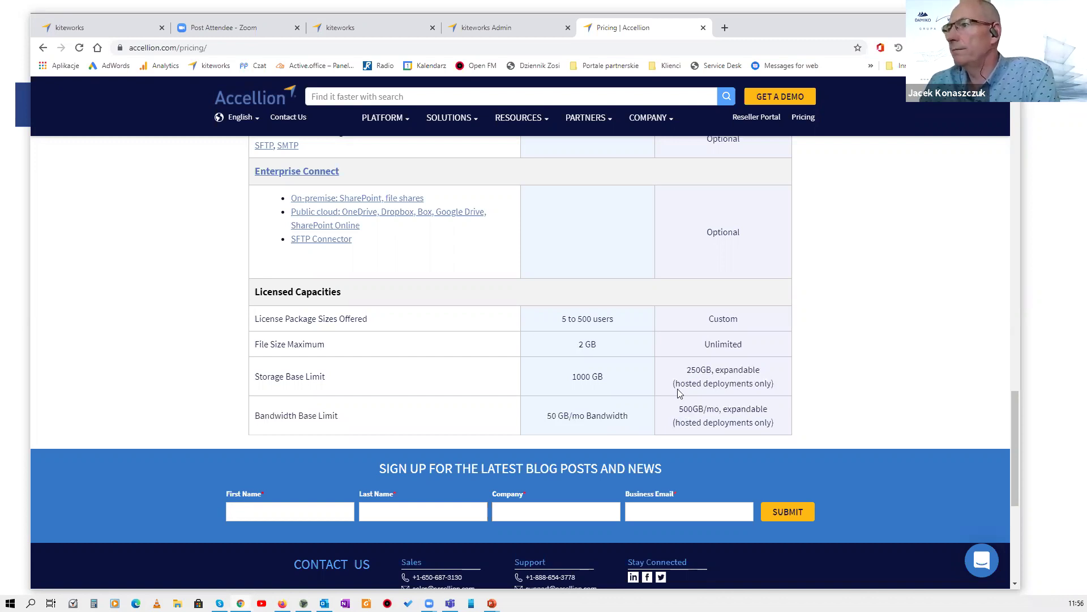
Review the custom tier's unlimited file size, 250GB storage and 500GB/mo bandwidth, then switch to PYTANIA.
scroll(686, 384, up, 15)
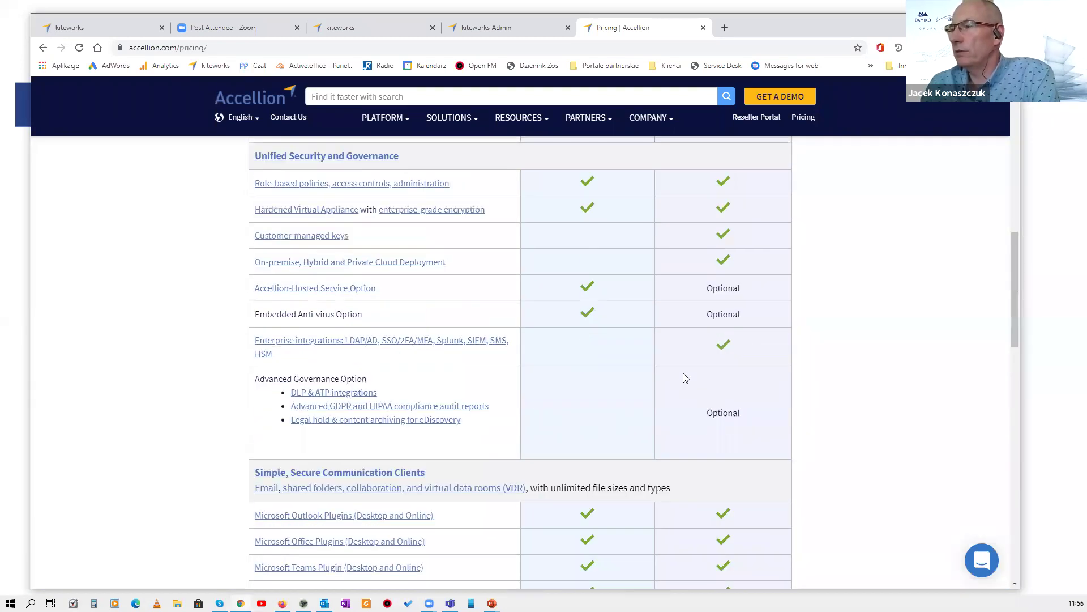
scroll(685, 384, up, 5)
scroll(685, 385, down, 6)
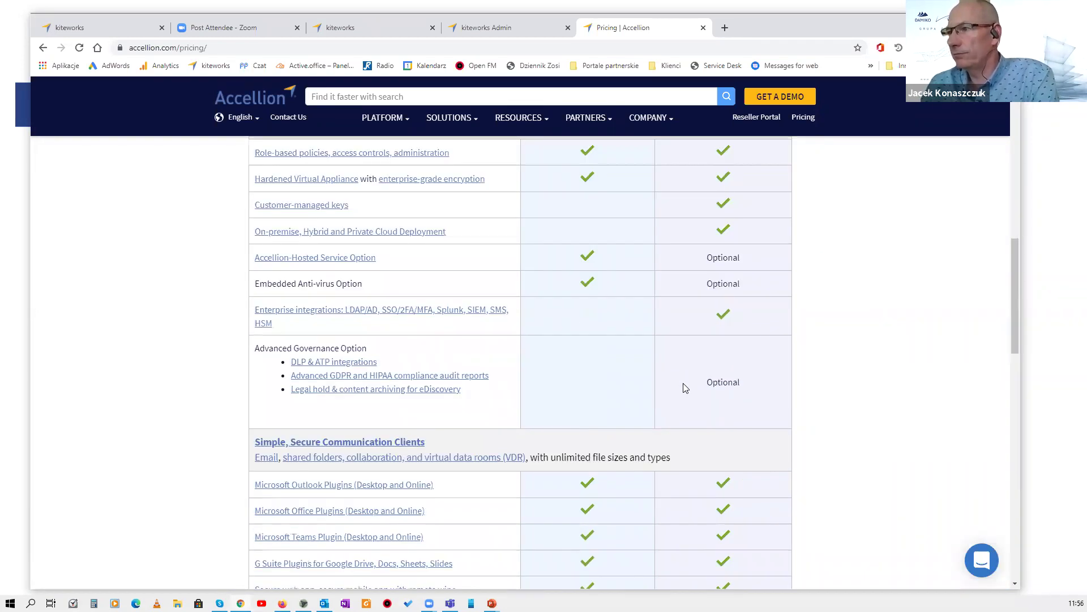
scroll(686, 388, down, 4)
scroll(685, 388, down, 3)
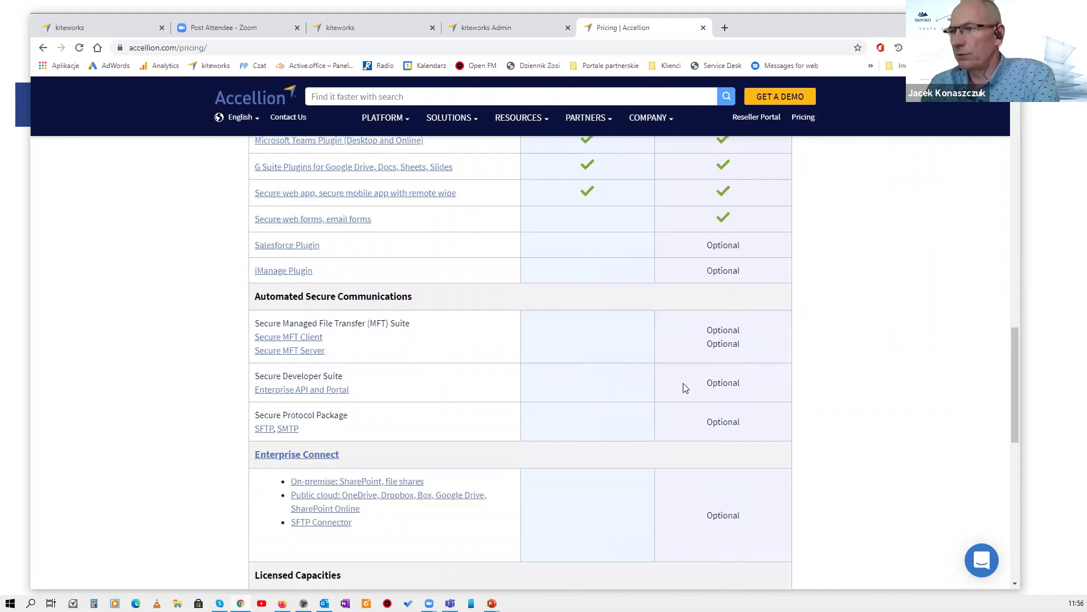
scroll(685, 388, down, 1)
scroll(684, 382, down, 4)
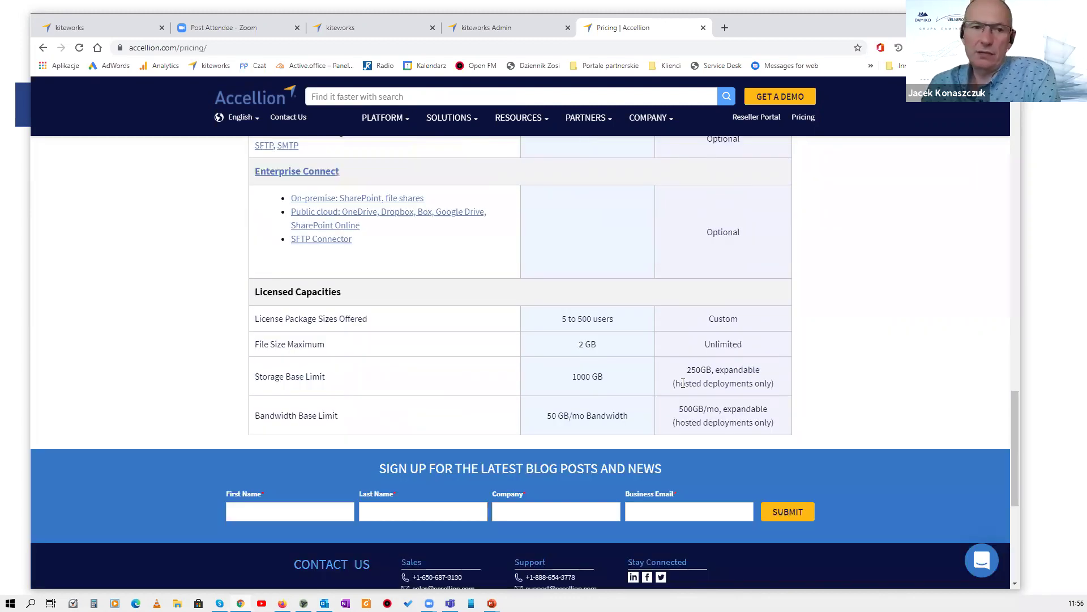
scroll(683, 383, down, 1)
scroll(683, 383, up, 1)
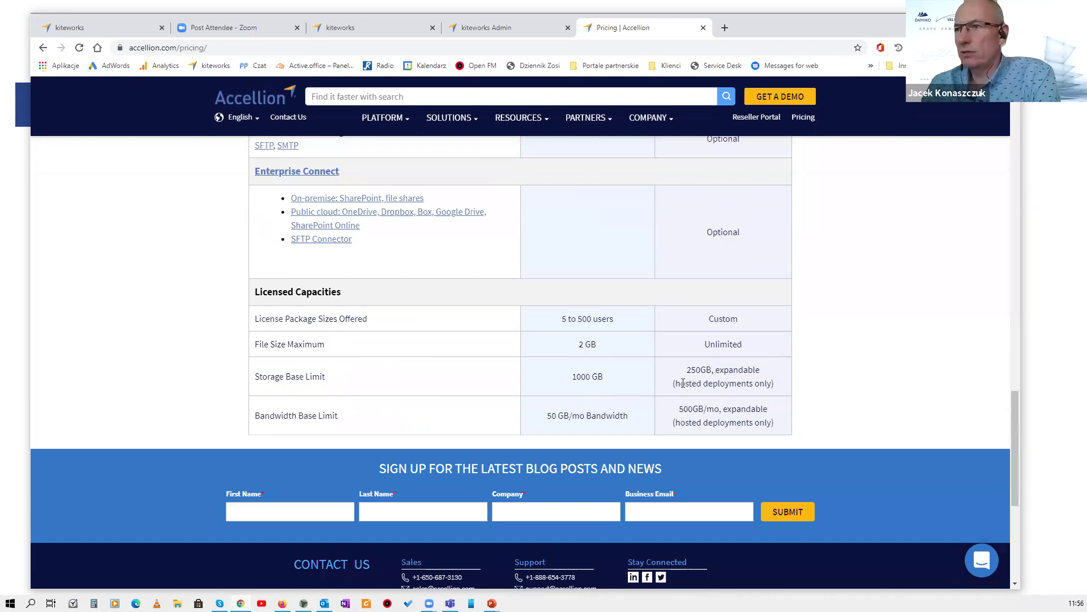
scroll(683, 385, down, 2)
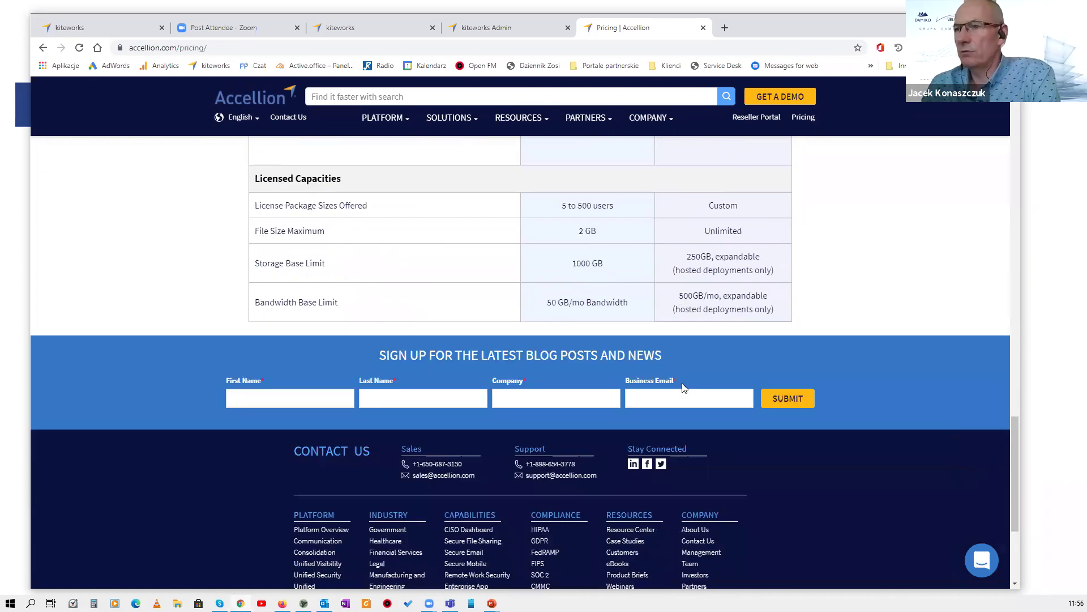
scroll(683, 387, up, 1)
scroll(683, 388, up, 3)
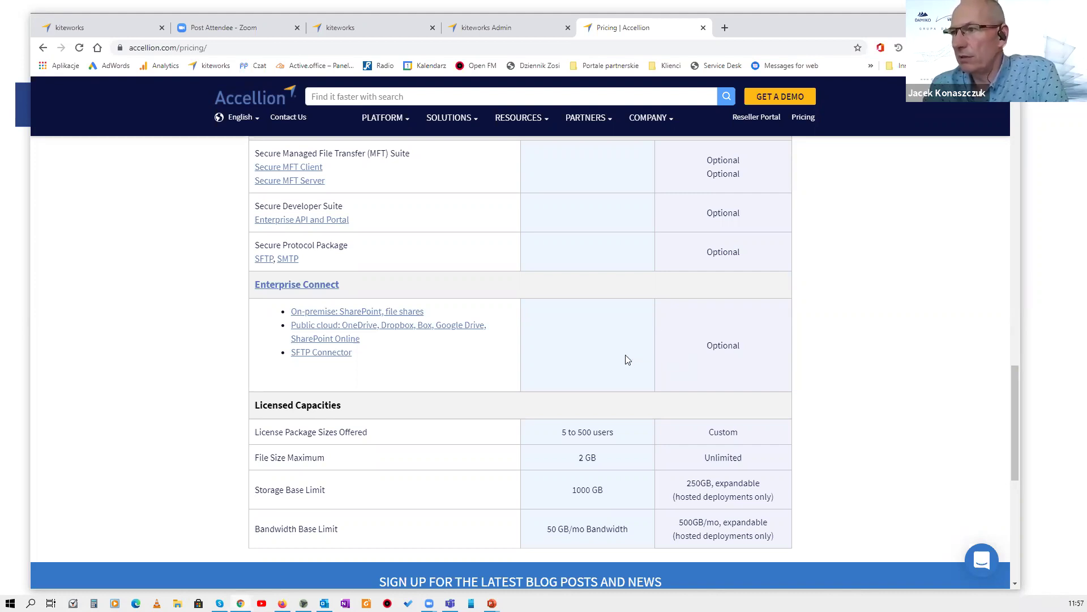
scroll(625, 360, down, 2)
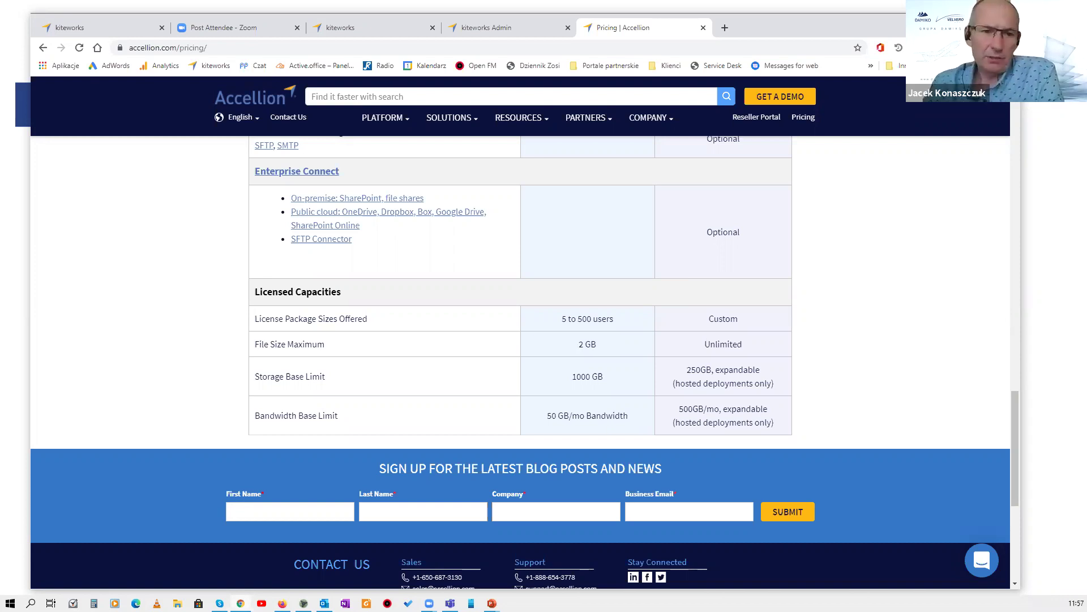
key(alt+Tab)
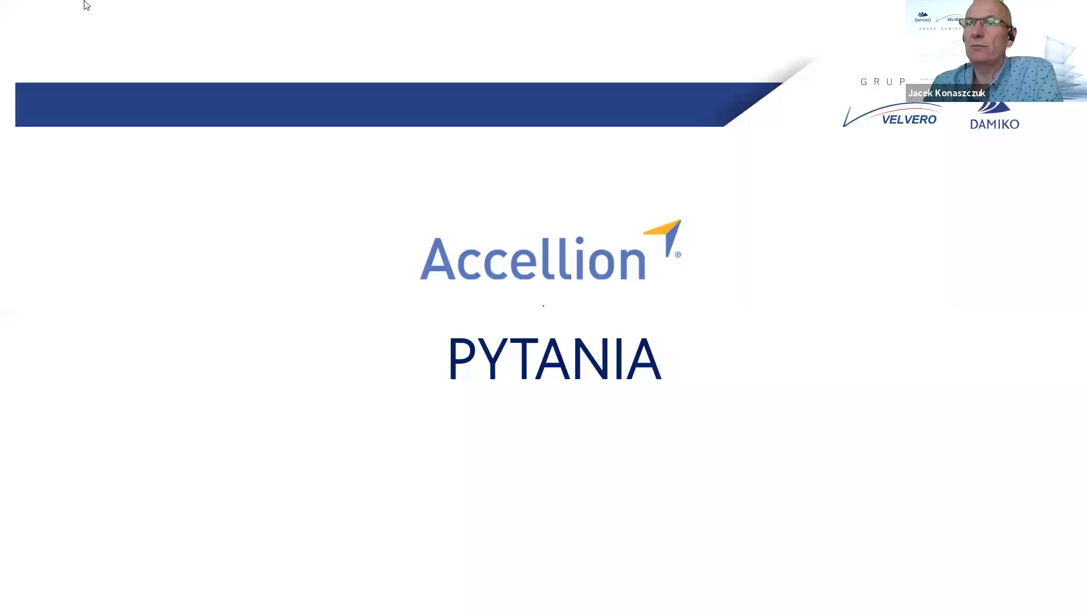
Switch to kiteworks sent mail, browse All Files and the kiteworks folder, then open the Inbox.
key(alt+Tab)
click(99, 27)
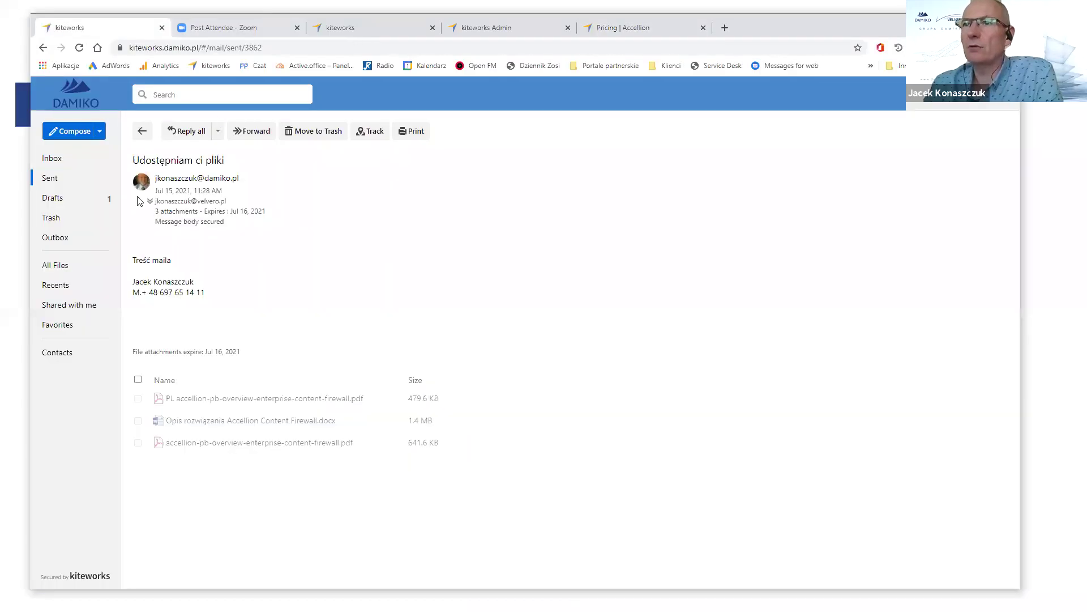
click(63, 266)
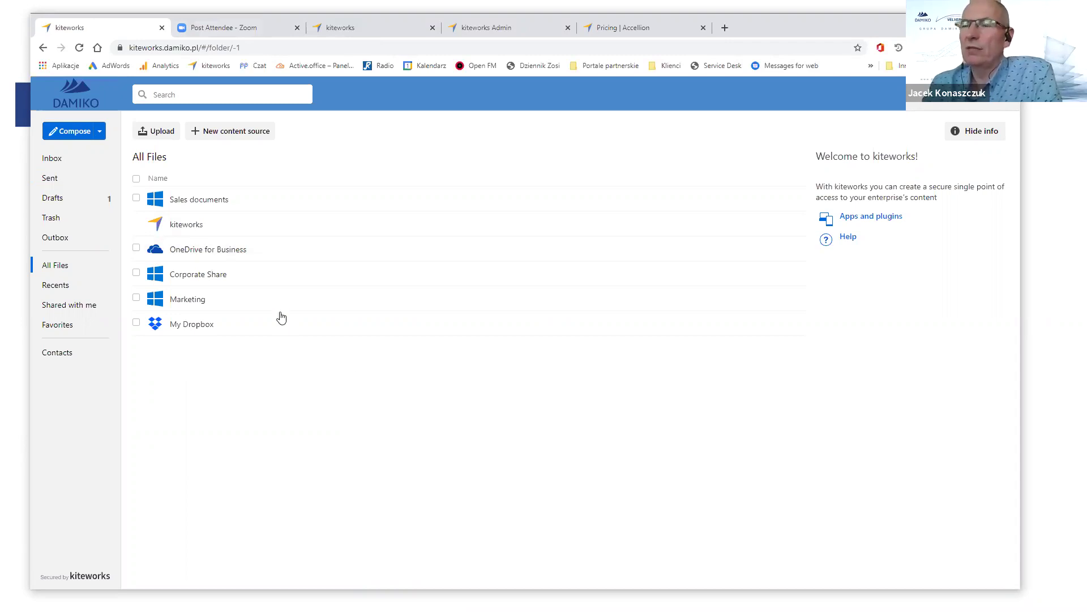
click(193, 225)
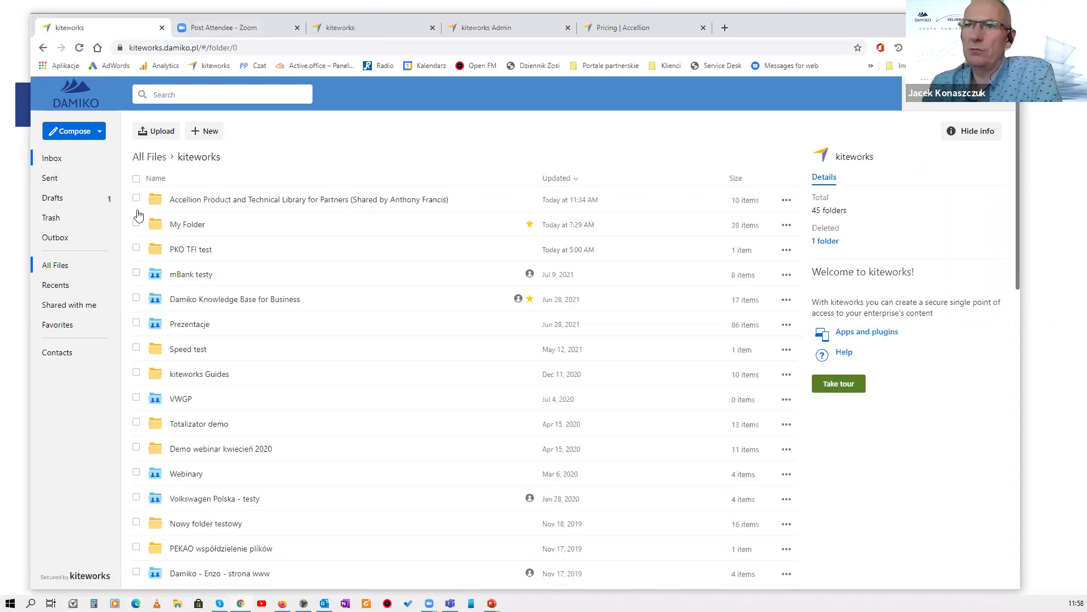
click(52, 159)
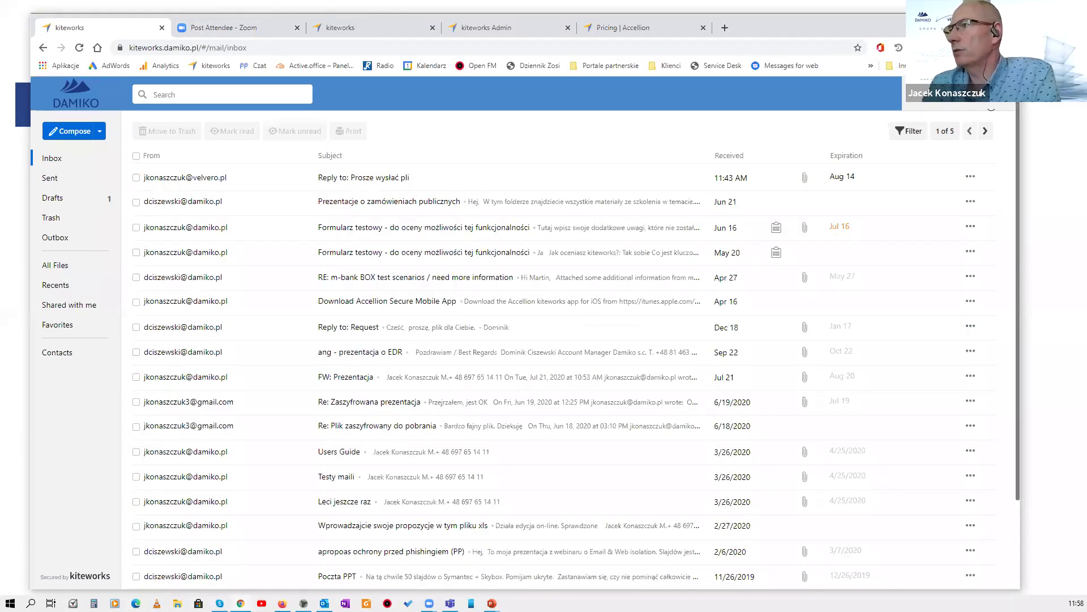
View kiteworks Apps and plugins from the account menu, close it, and return to PYTANIA.
click(985, 94)
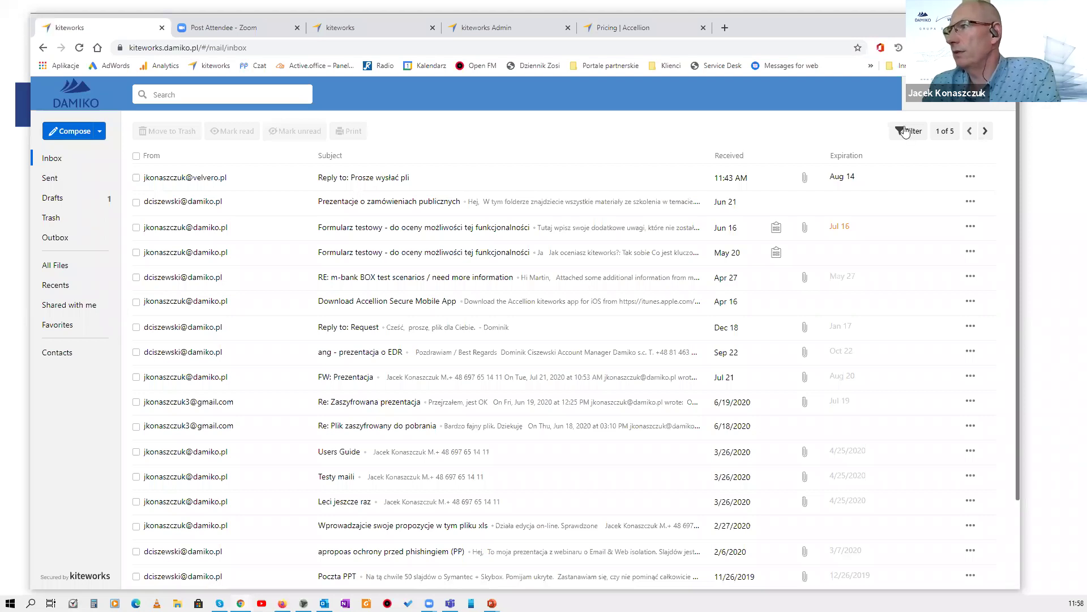
click(888, 201)
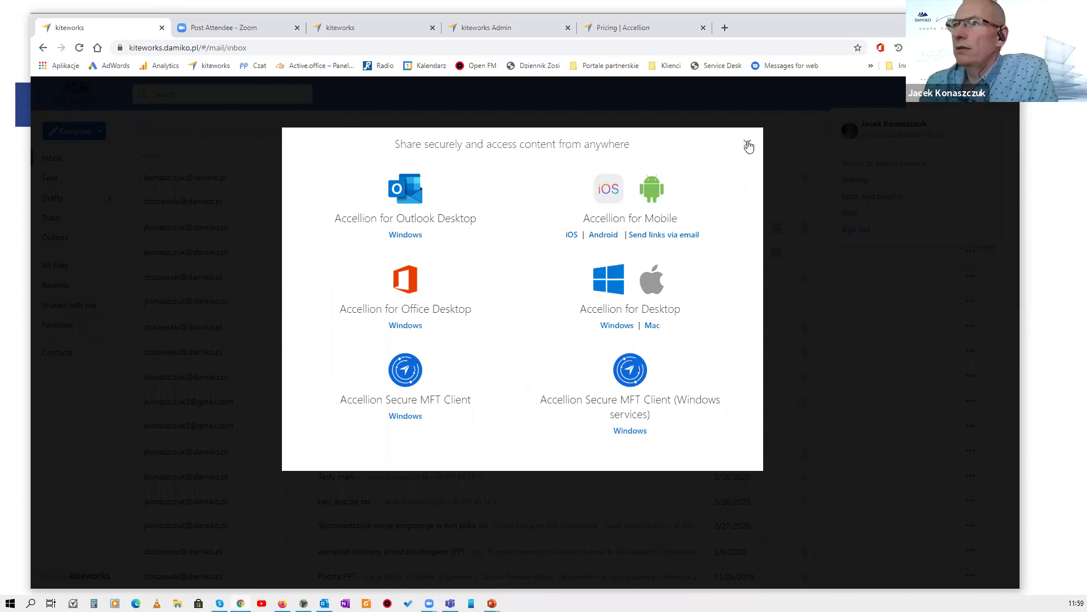
click(119, 401)
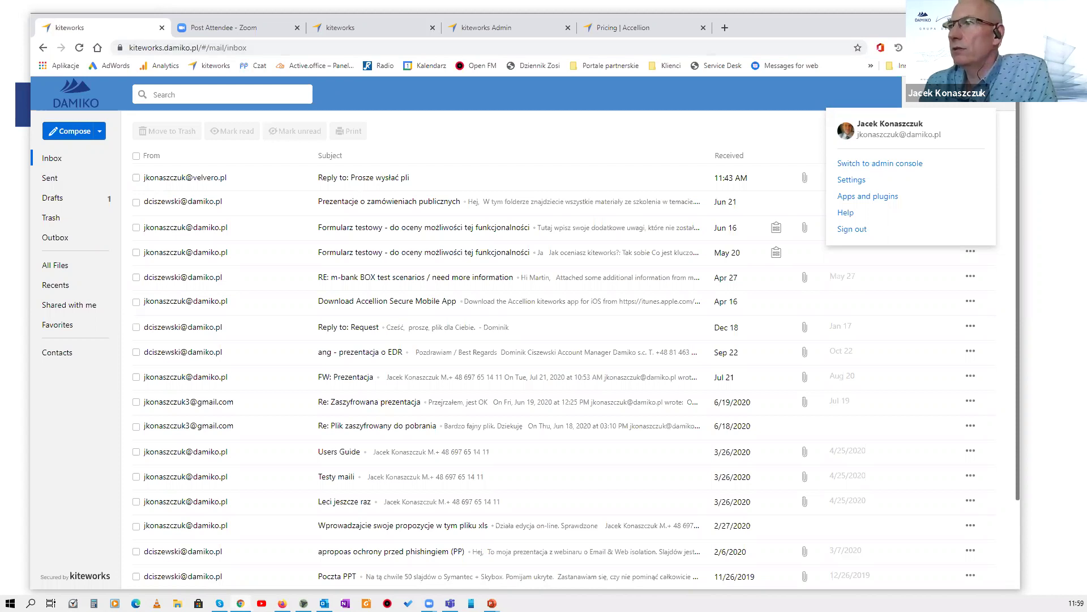
key(alt+Tab)
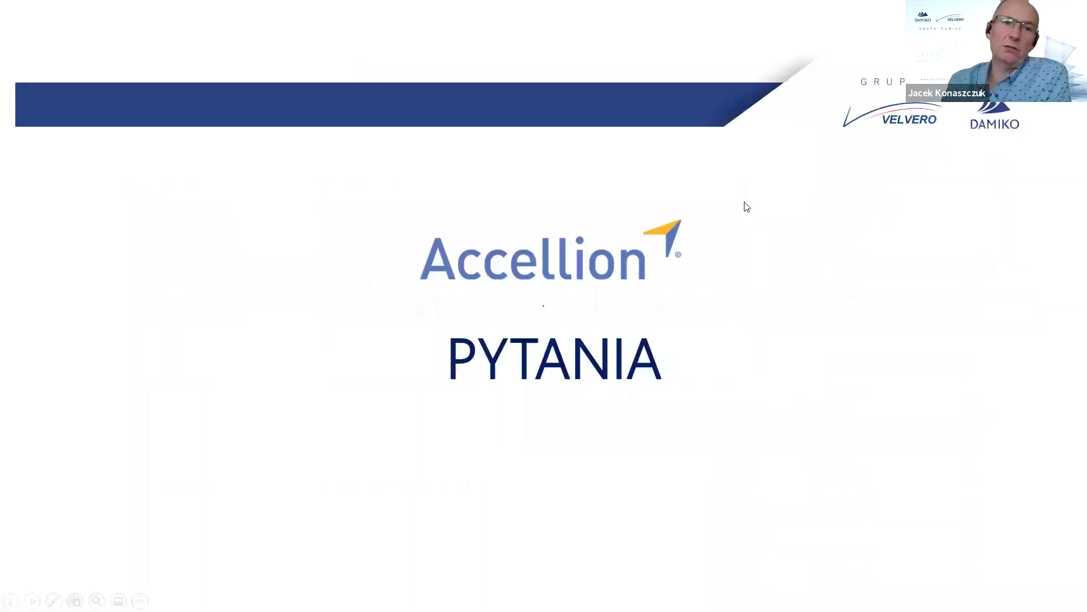